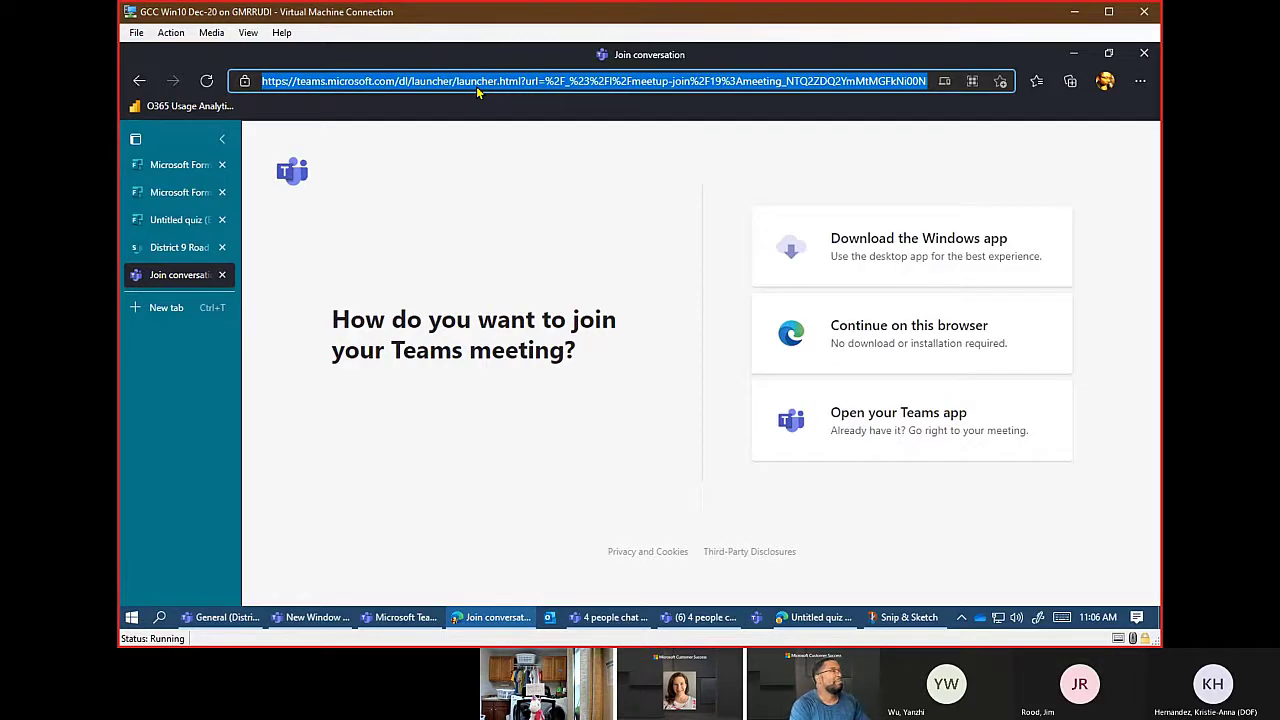
Search Bing for 'techcommunity teams government flow' and open the Teams & Flow government cloud article.
text(tech)
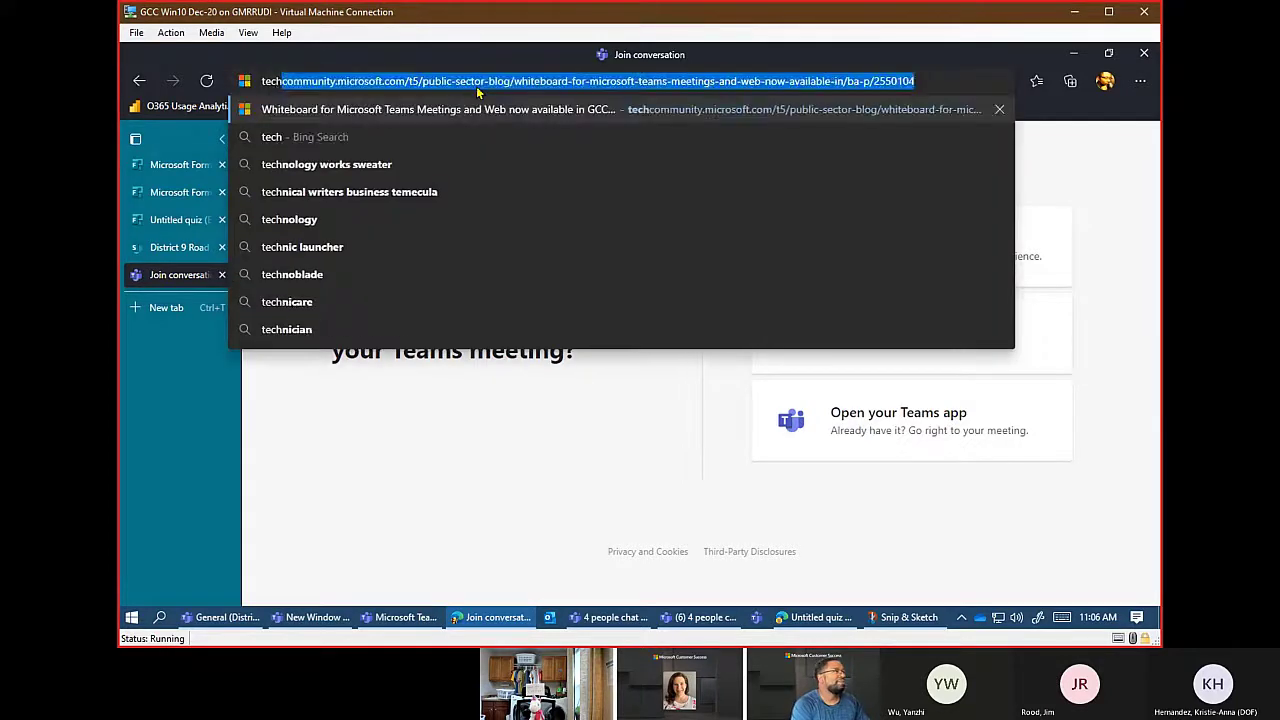
text(community t)
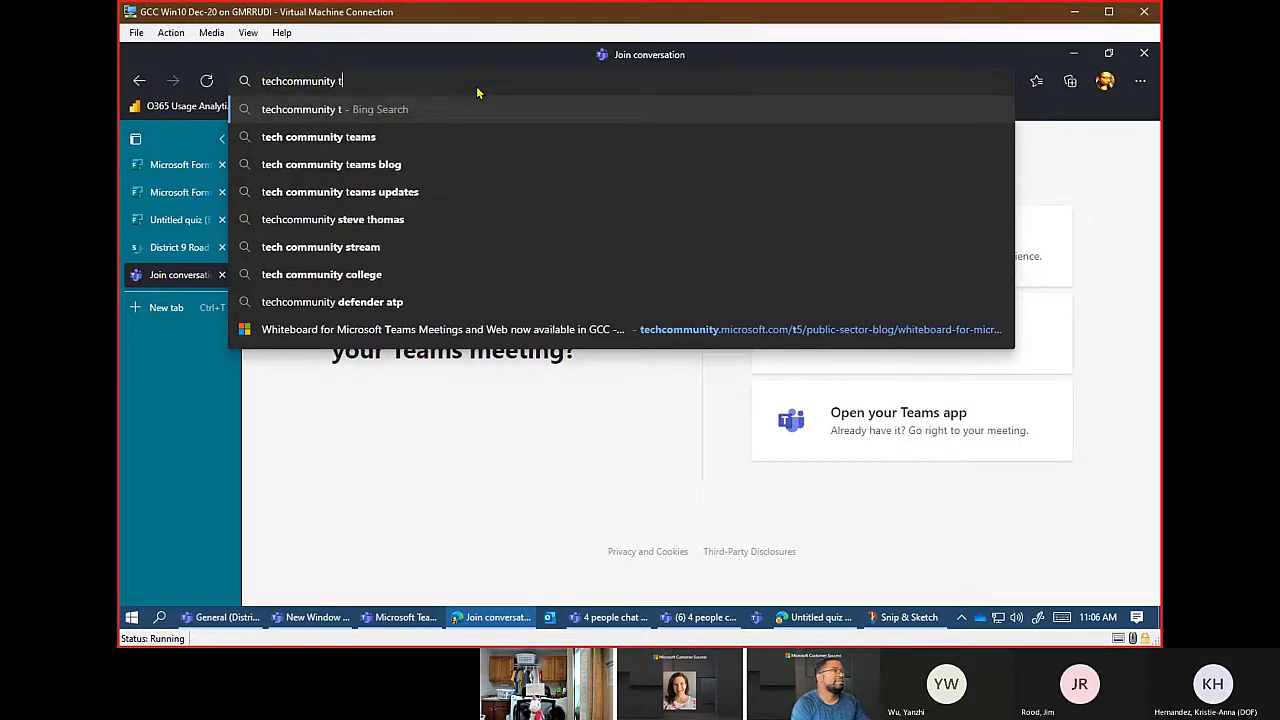
text(eams governm)
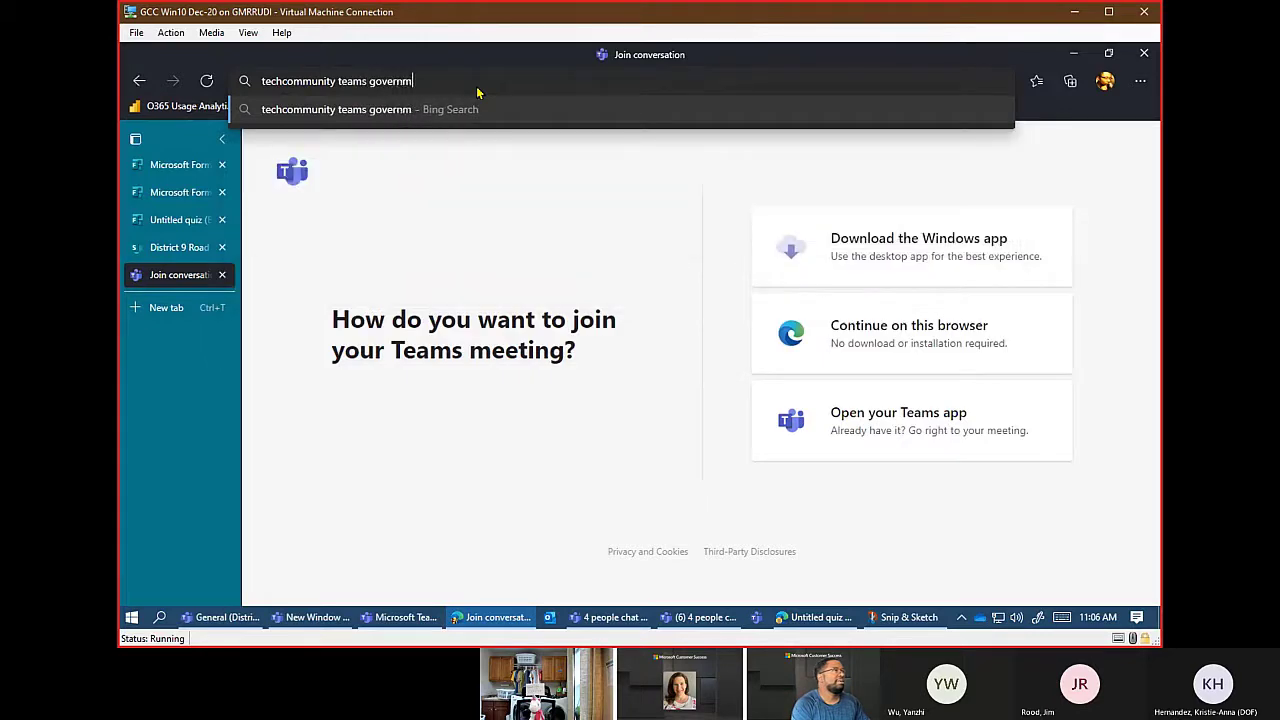
text(ent flow)
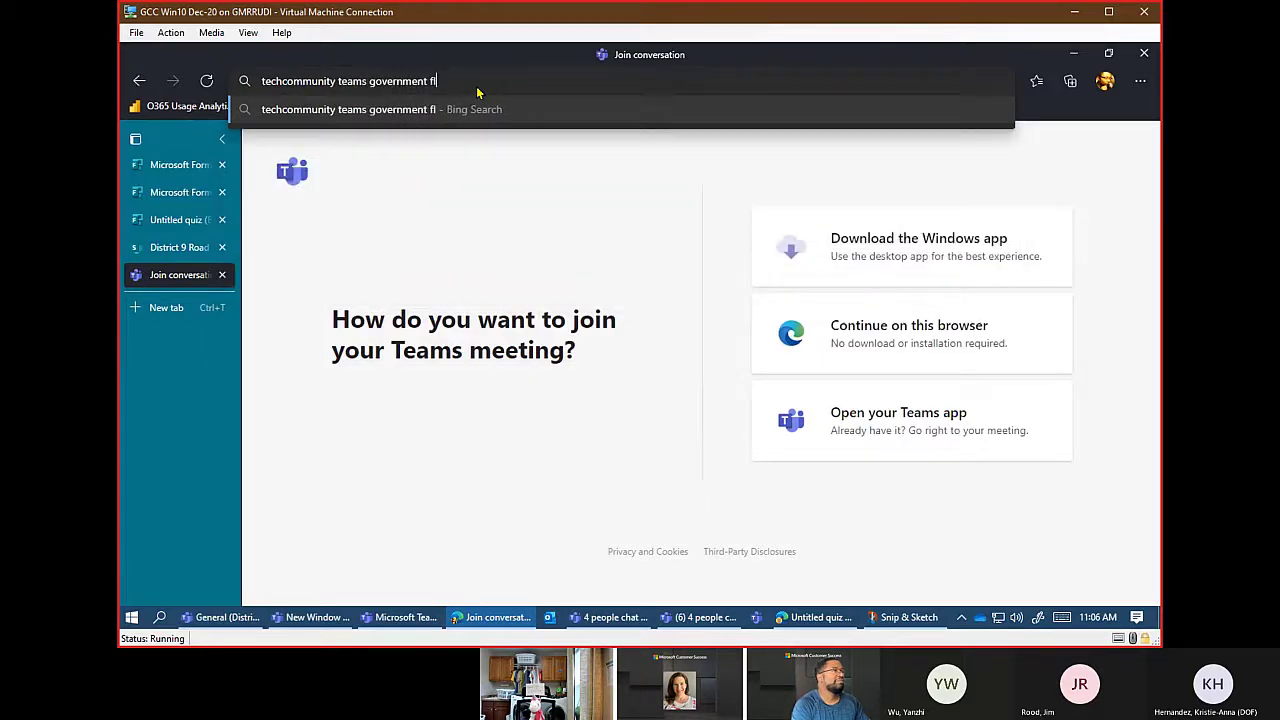
key(Return)
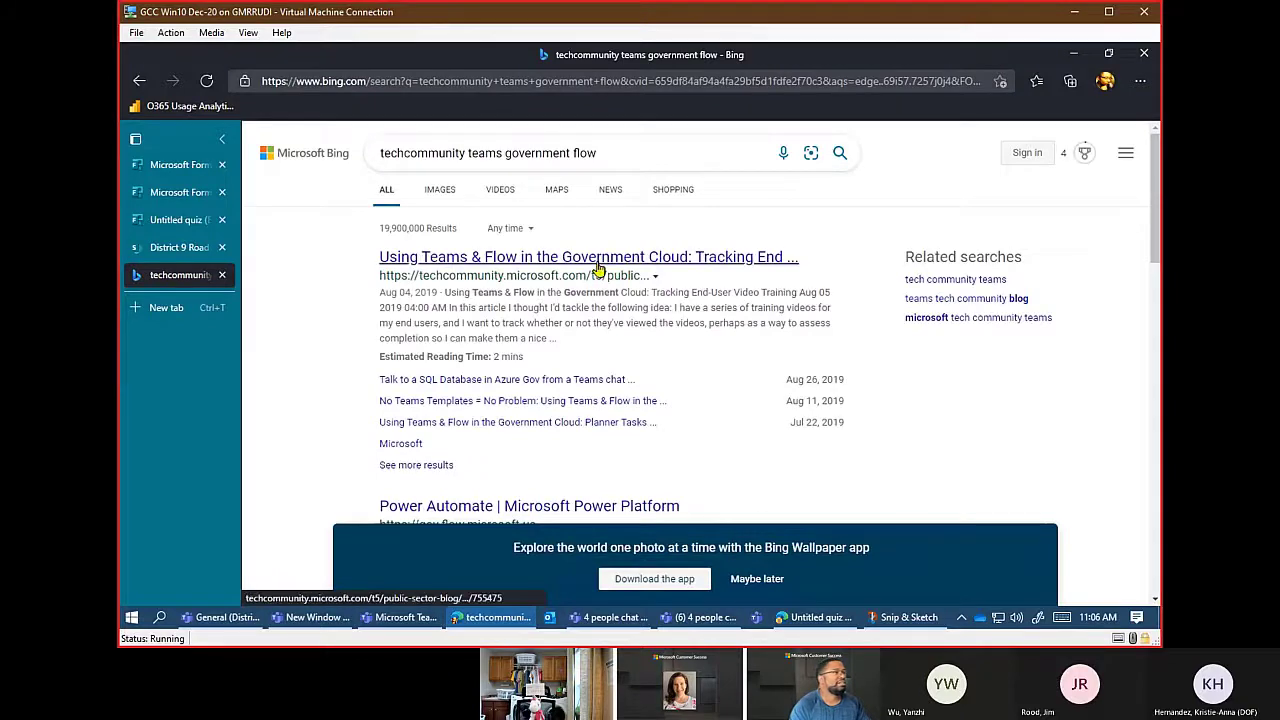
click(614, 262)
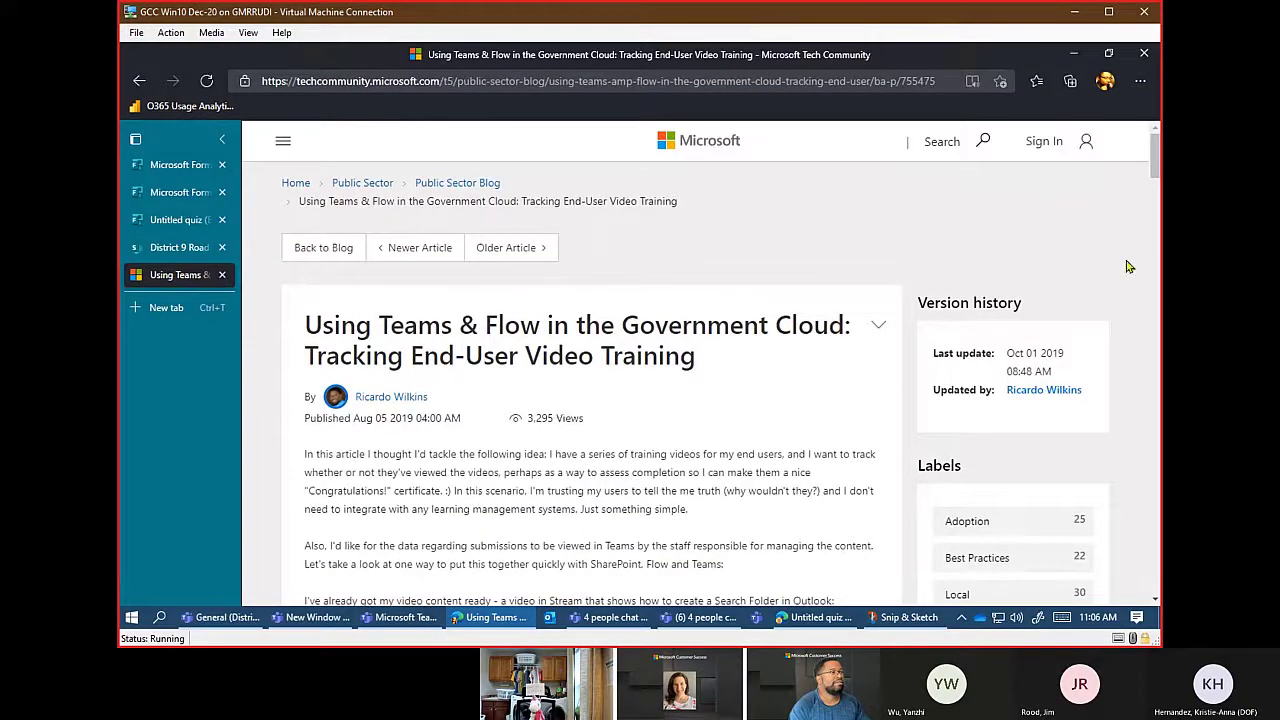
Scroll to the article's end and open the TeamsFlowInGCC tag page of posts.
scroll(1150, 191, down, 3)
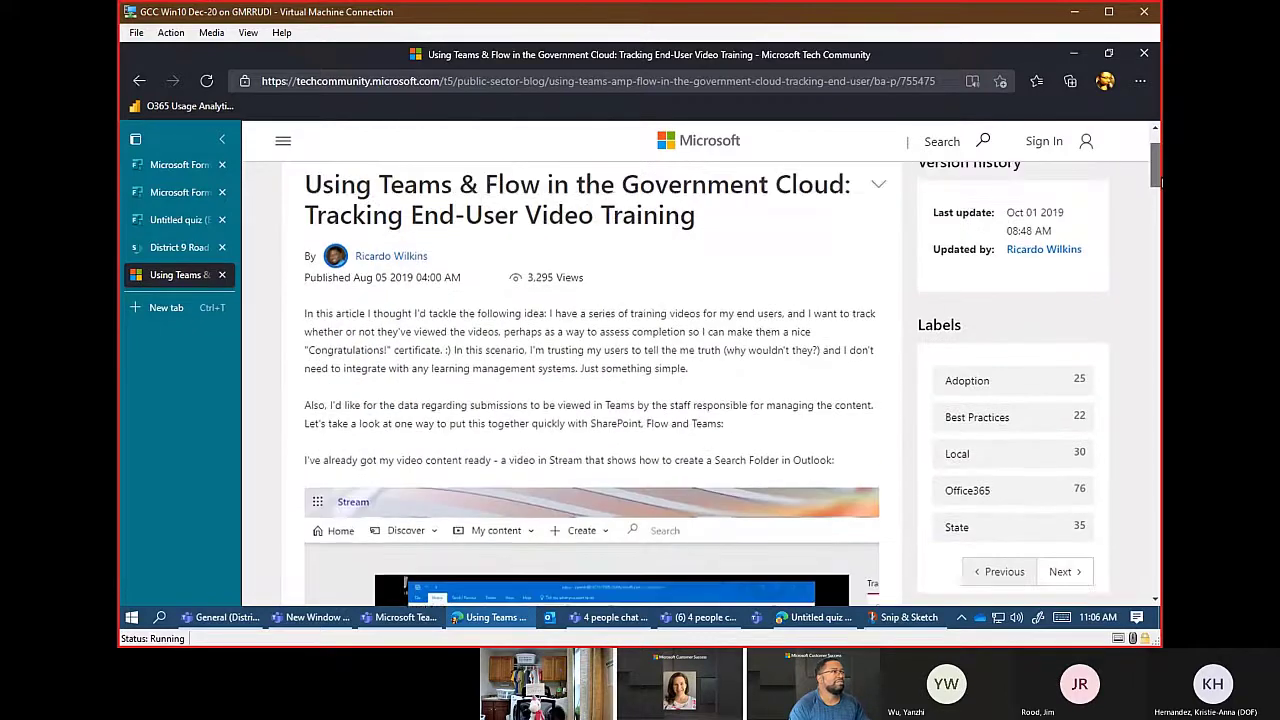
click(1157, 432)
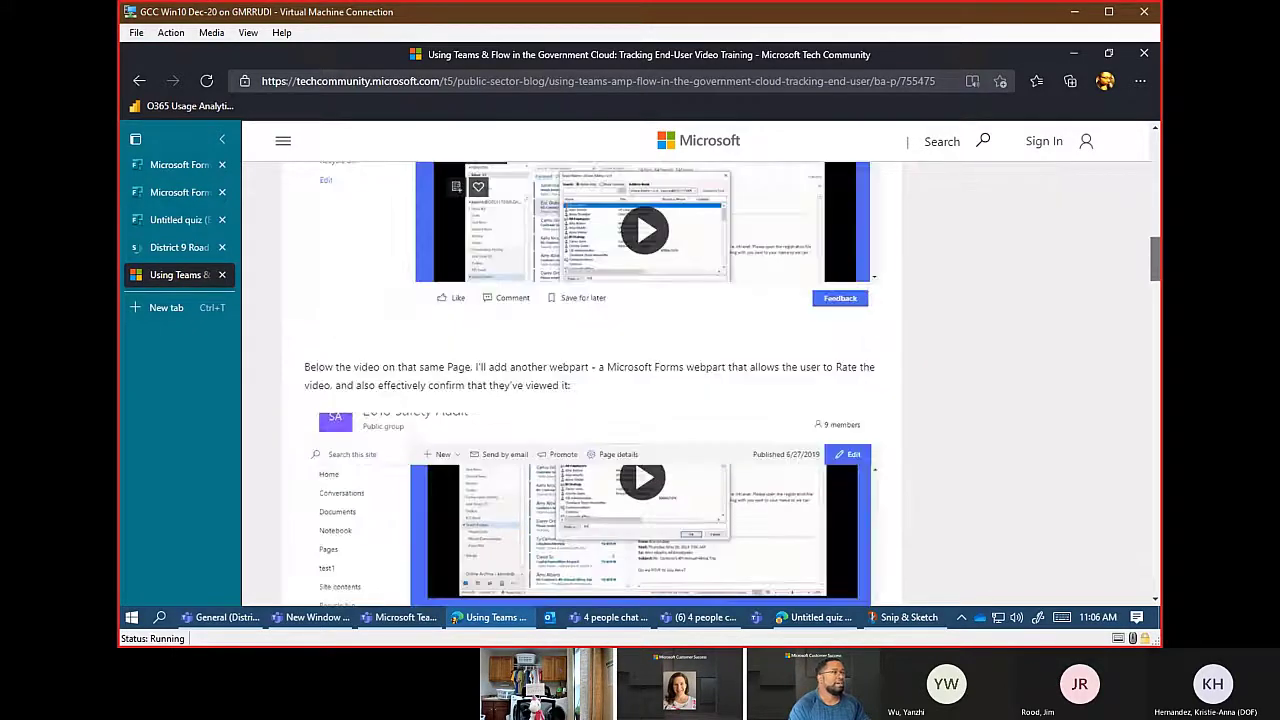
drag(1157, 432, 1153, 532)
click(368, 329)
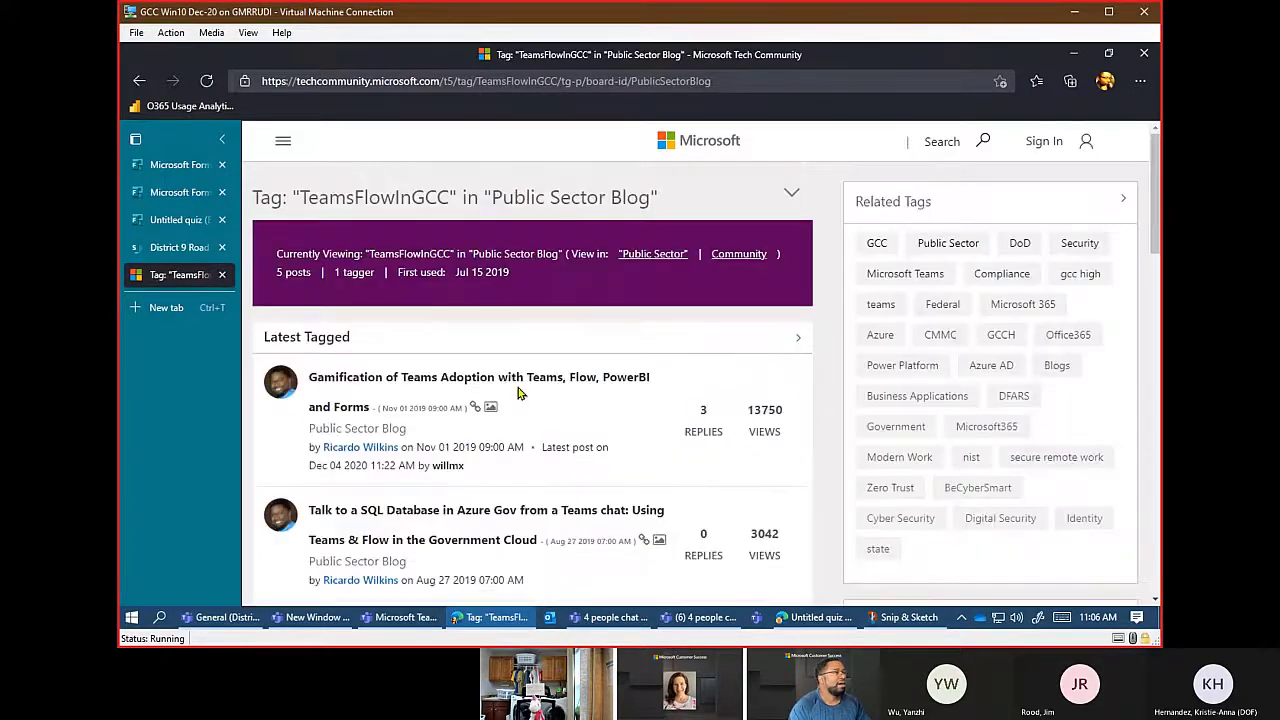
Scroll the tagged post list and open 'Using Teams & Flow in the Government Cloud: Tracking End-User Video Training'.
scroll(447, 390, down, 1)
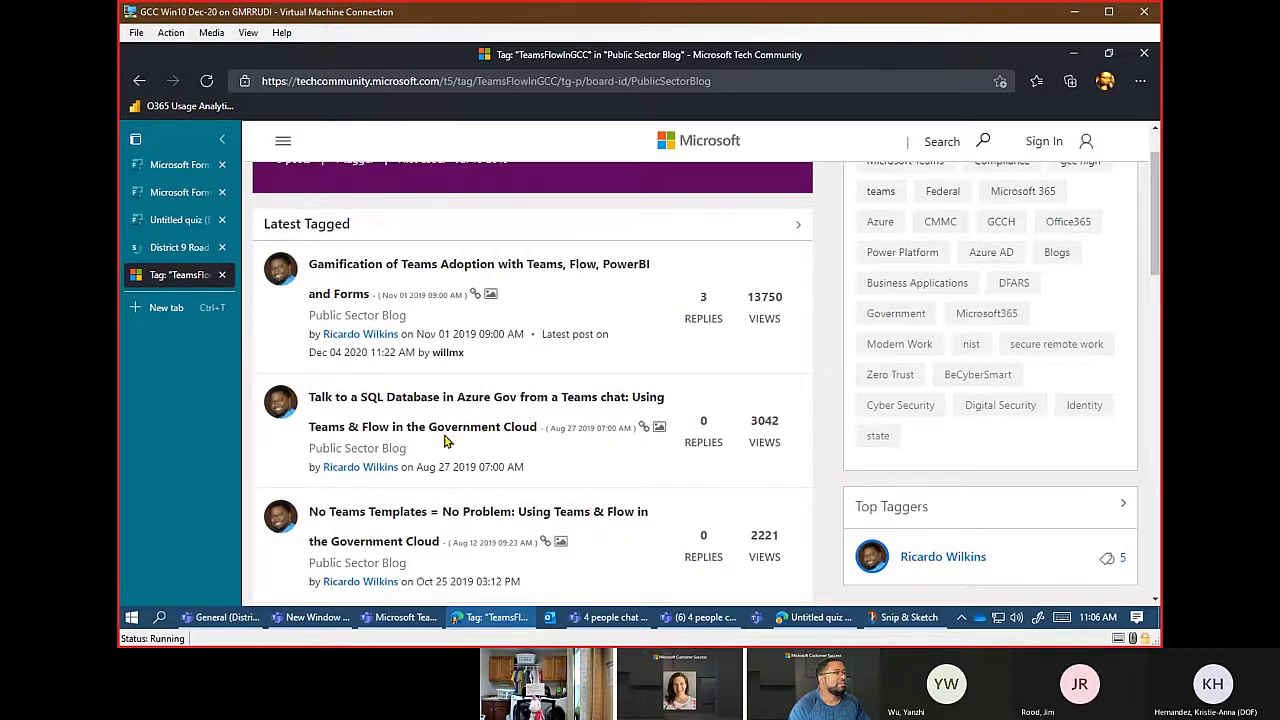
scroll(447, 441, down, 1)
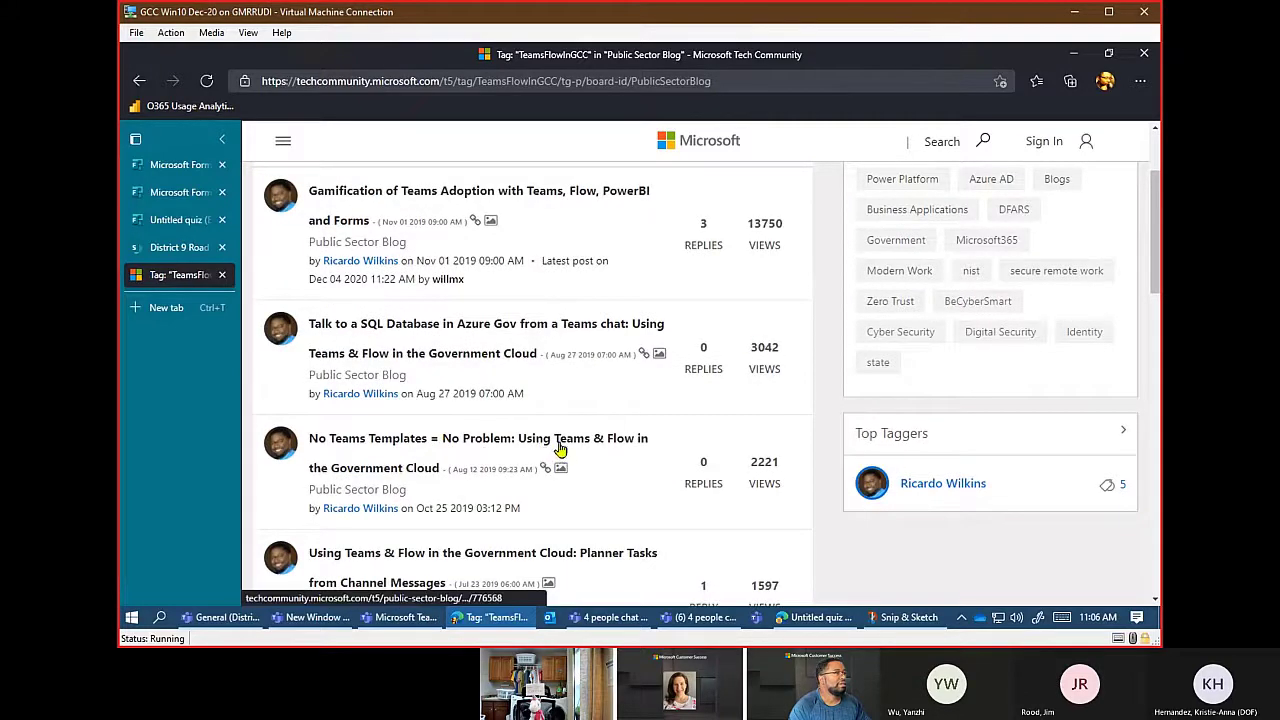
scroll(590, 445, down, 1)
scroll(591, 449, down, 1)
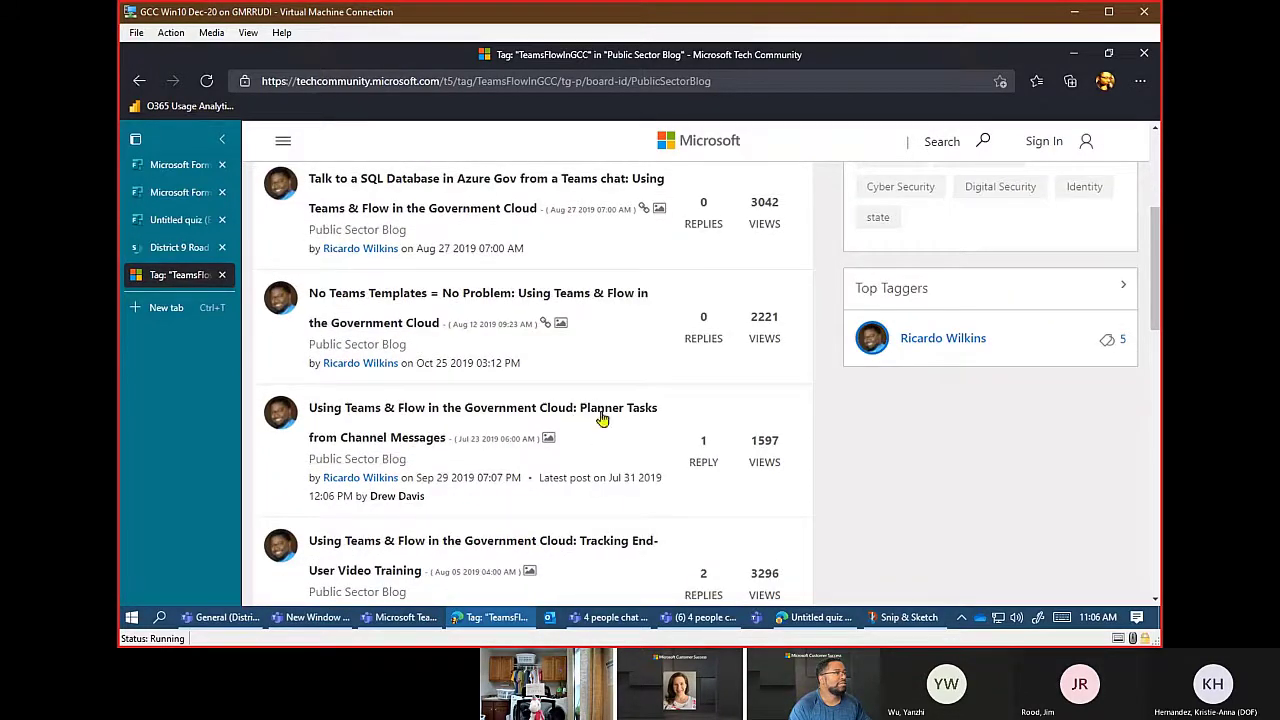
scroll(603, 420, down, 1)
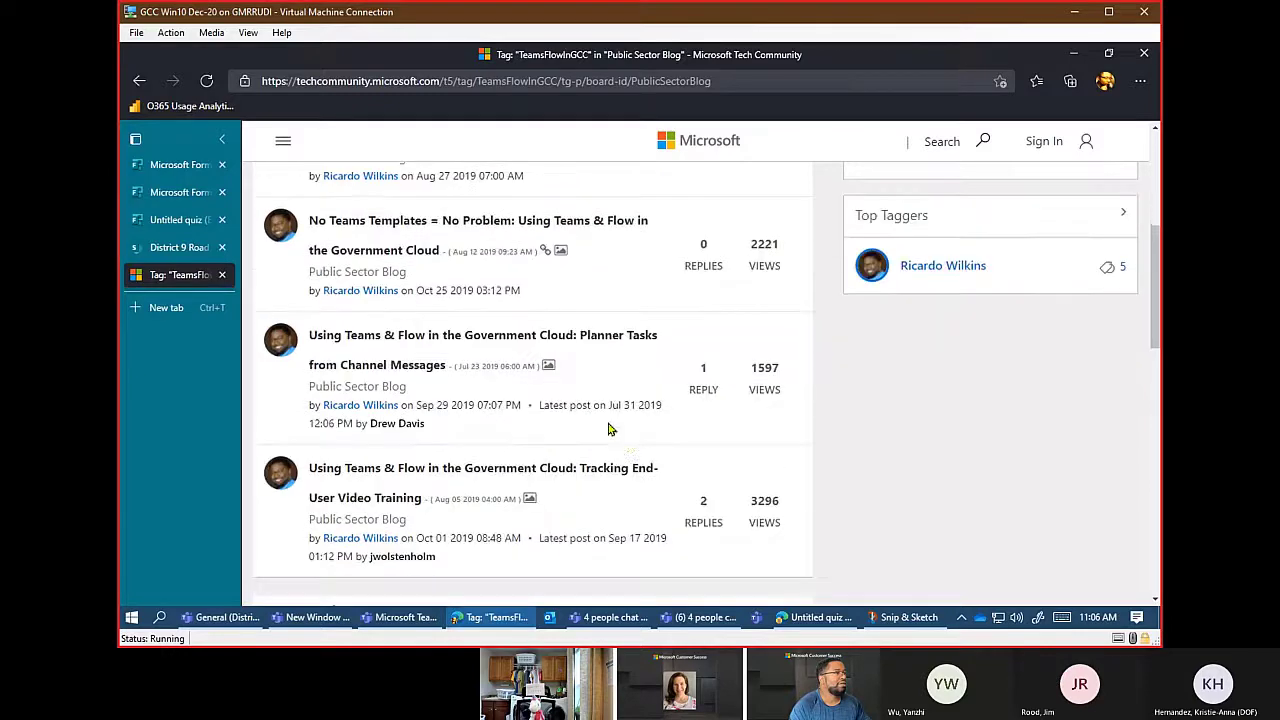
click(576, 477)
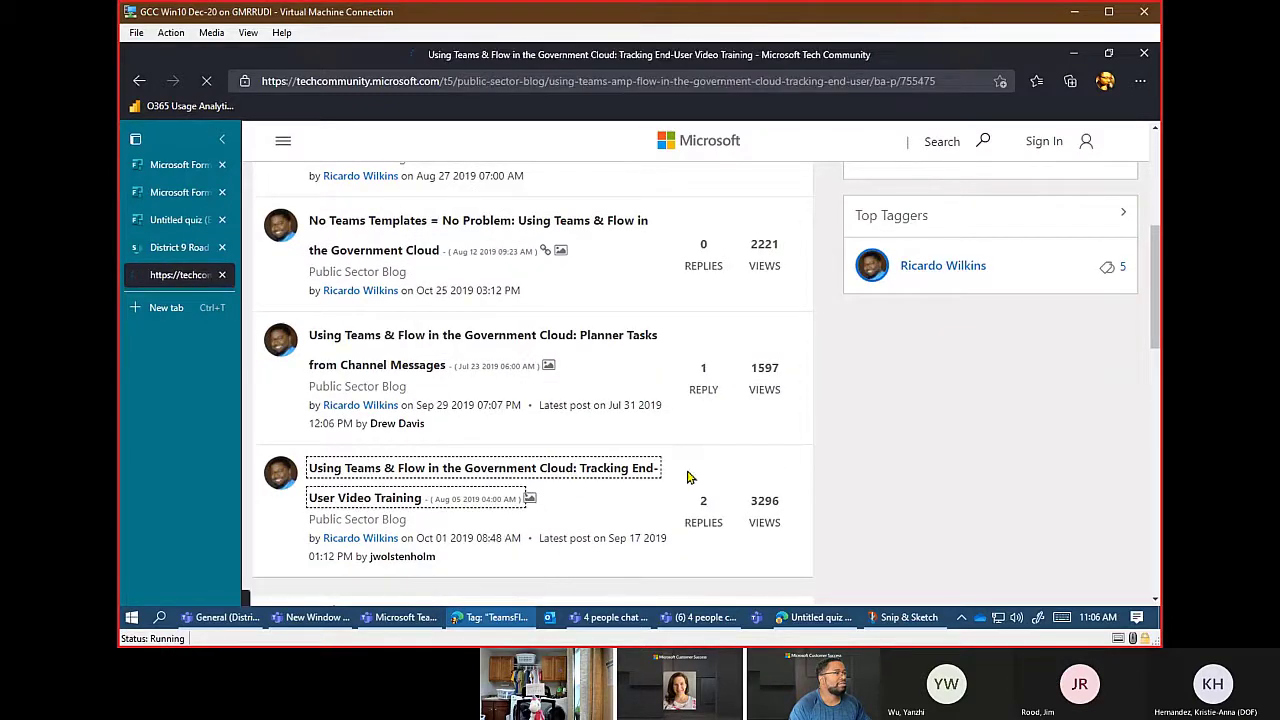
Scroll through the opening of the Tracking End-User Video Training article.
scroll(1014, 400, down, 4)
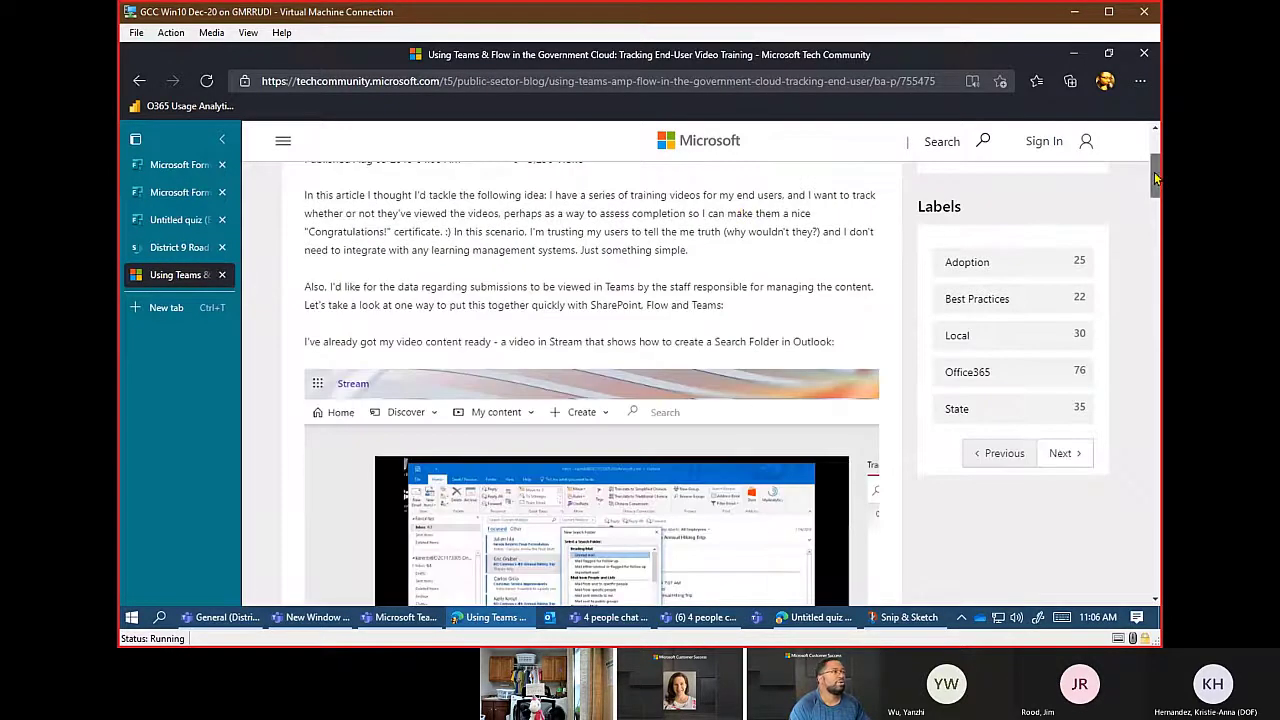
scroll(1155, 178, up, 2)
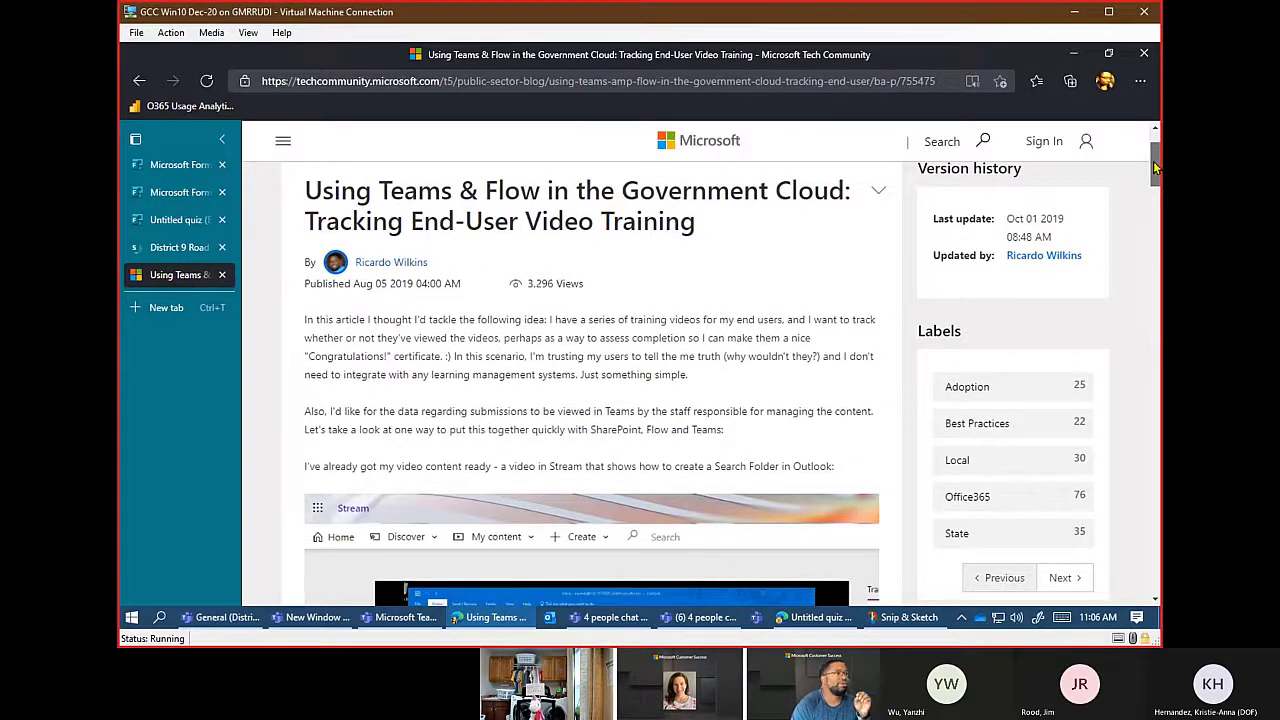
scroll(1156, 170, up, 1)
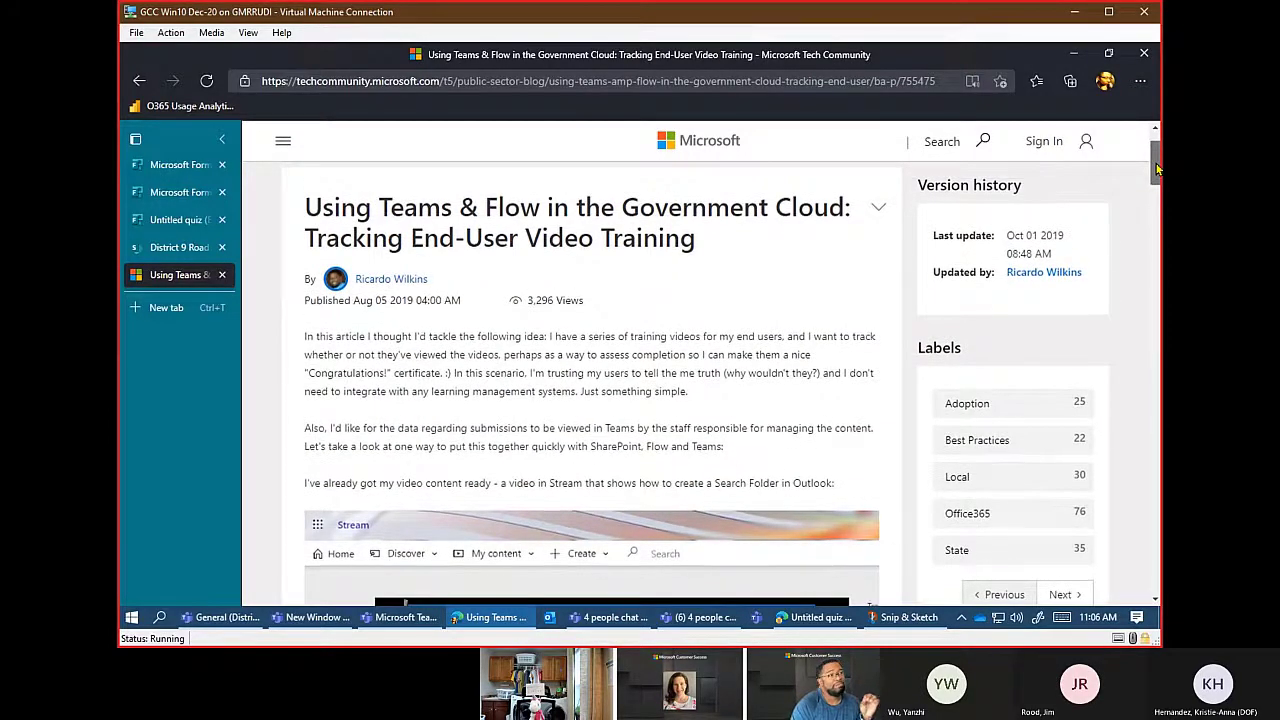
drag(1157, 170, 1143, 280)
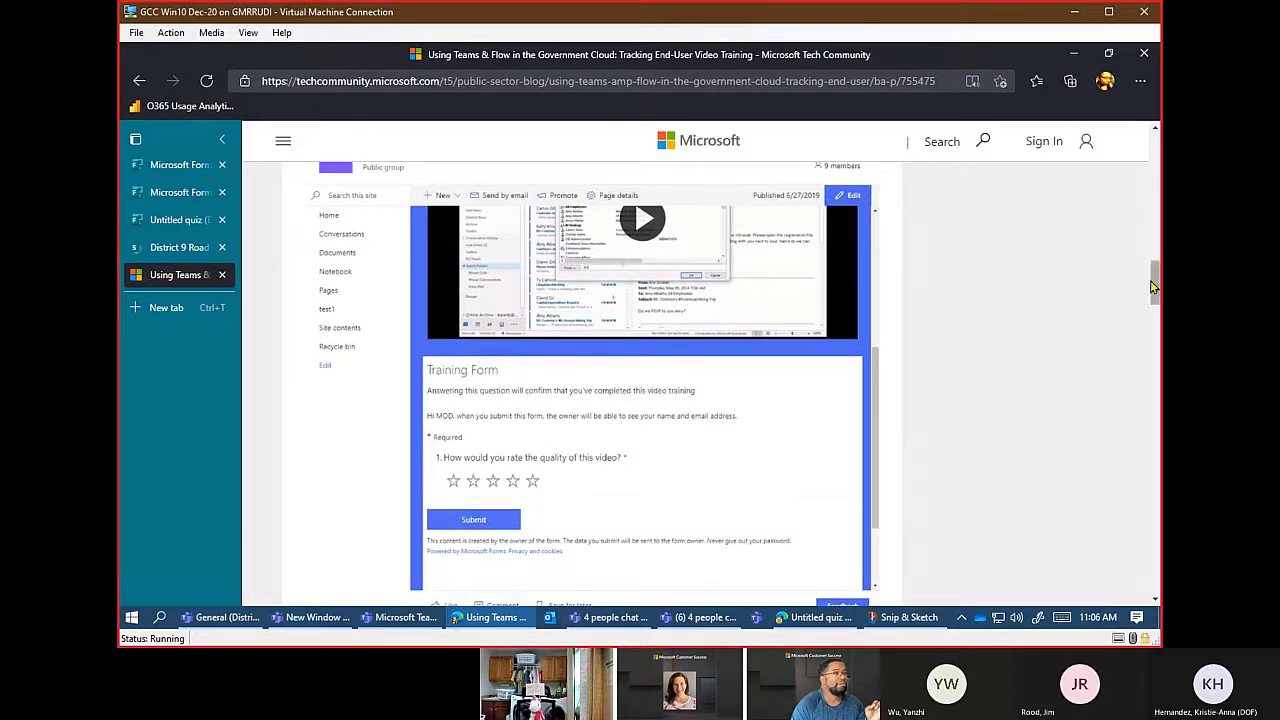
drag(1151, 277, 1149, 323)
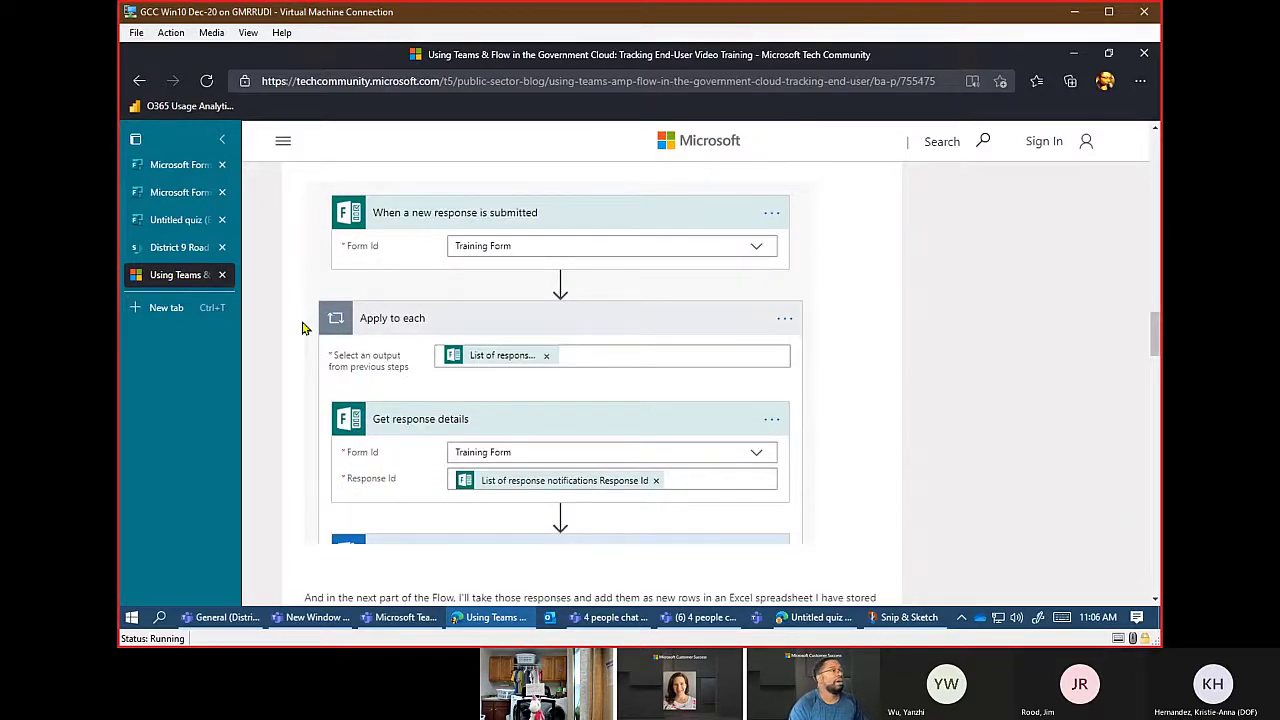
Read through the article's Flow and Excel screenshots to its summary, then open the TeamsFlowInGCC tag page.
ctrl+scroll(305, 328, up, 2)
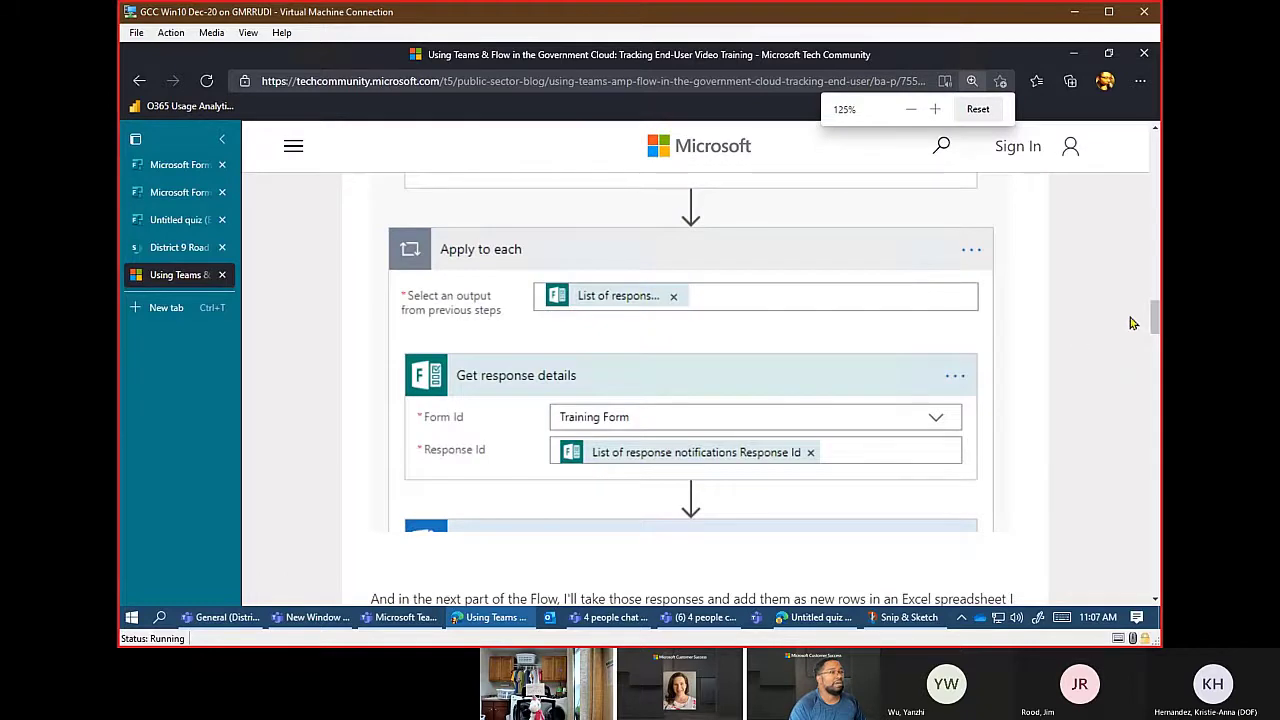
drag(1155, 318, 1155, 306)
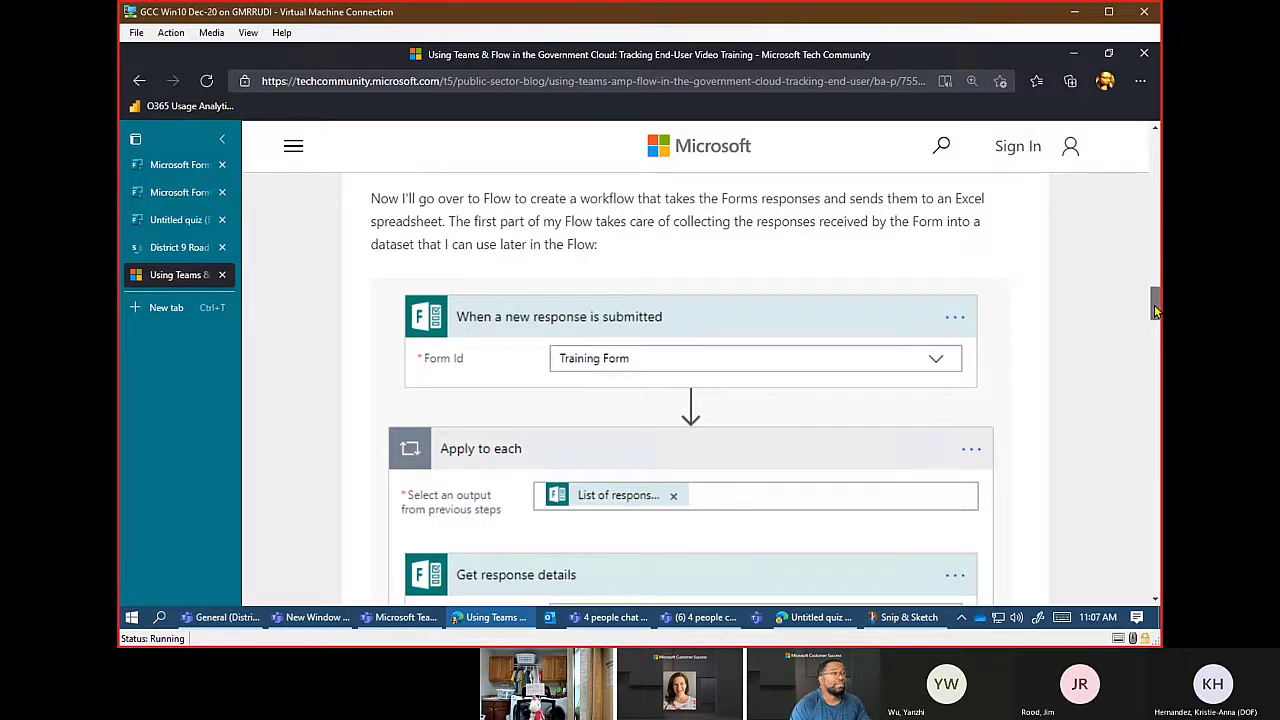
drag(1155, 310, 1157, 325)
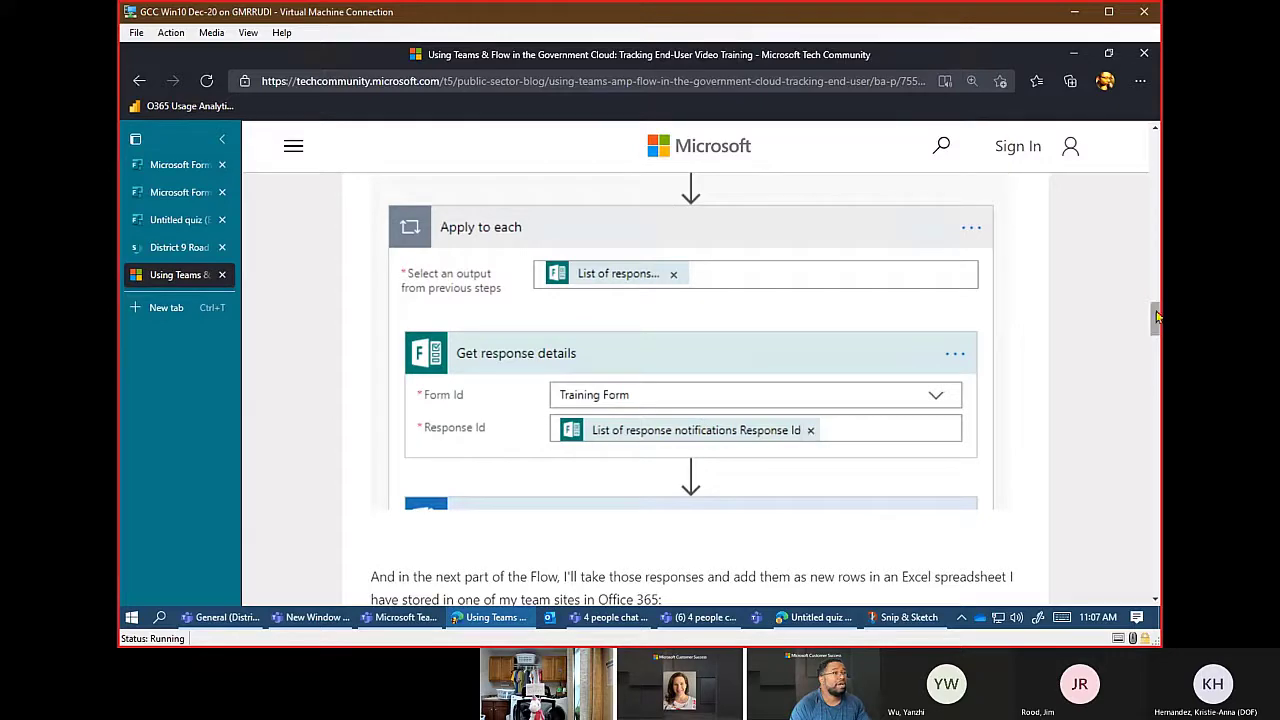
drag(1152, 322, 1155, 351)
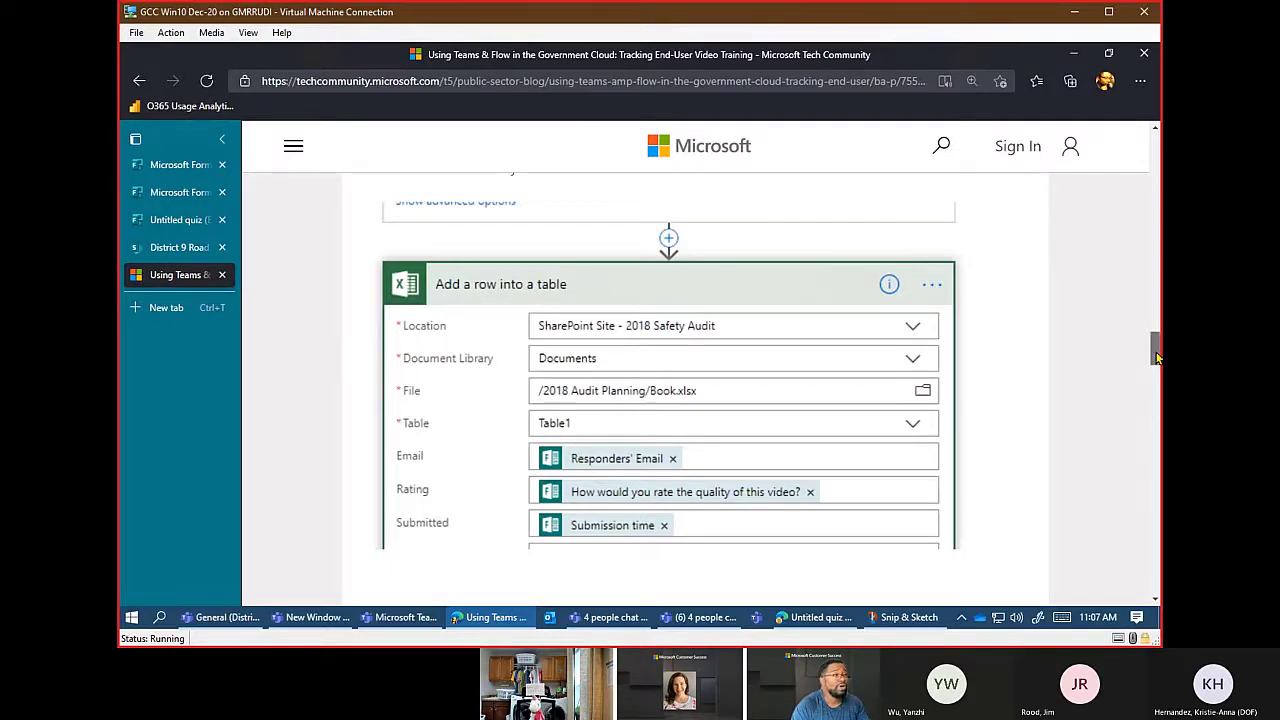
drag(1156, 357, 1157, 379)
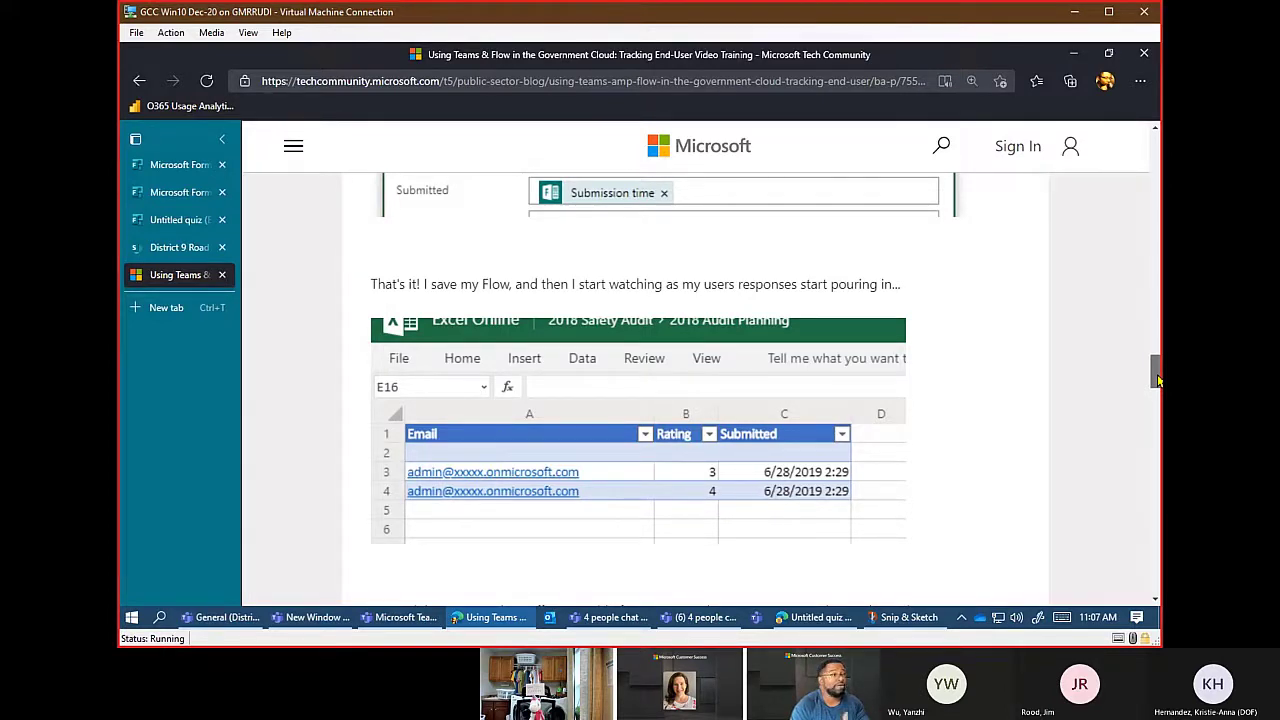
drag(1155, 366, 1157, 406)
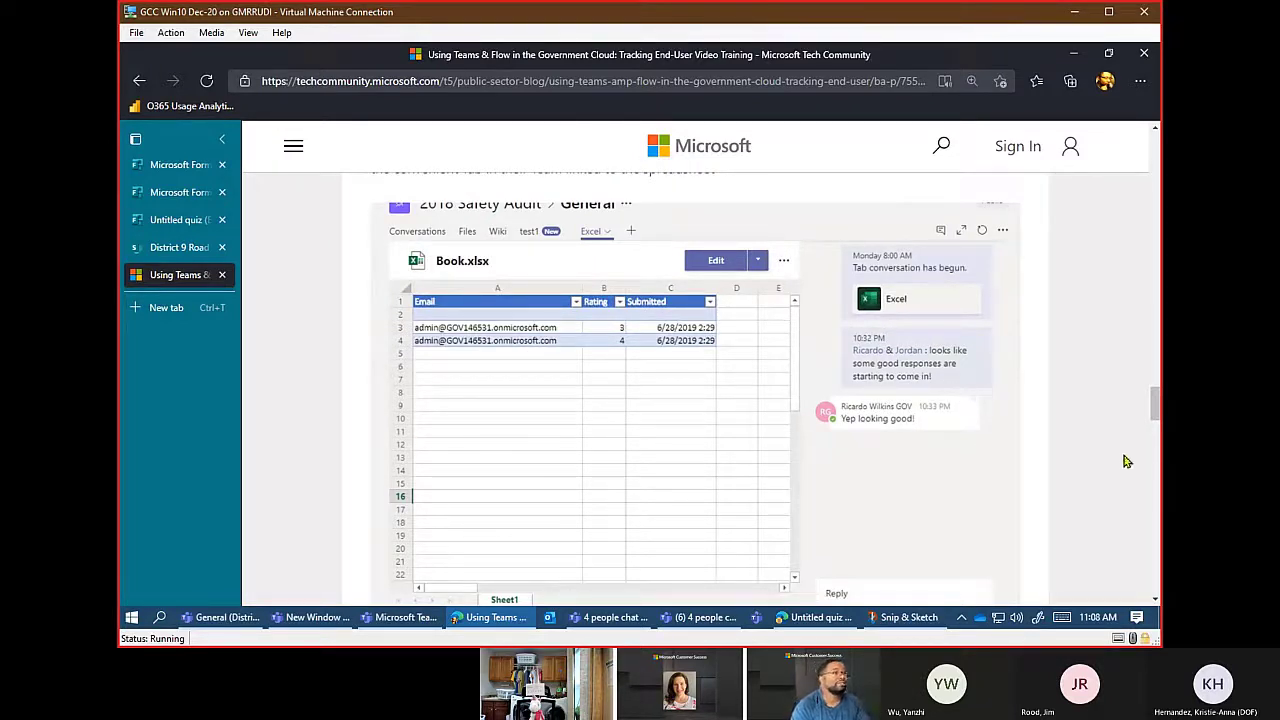
drag(1155, 405, 1152, 478)
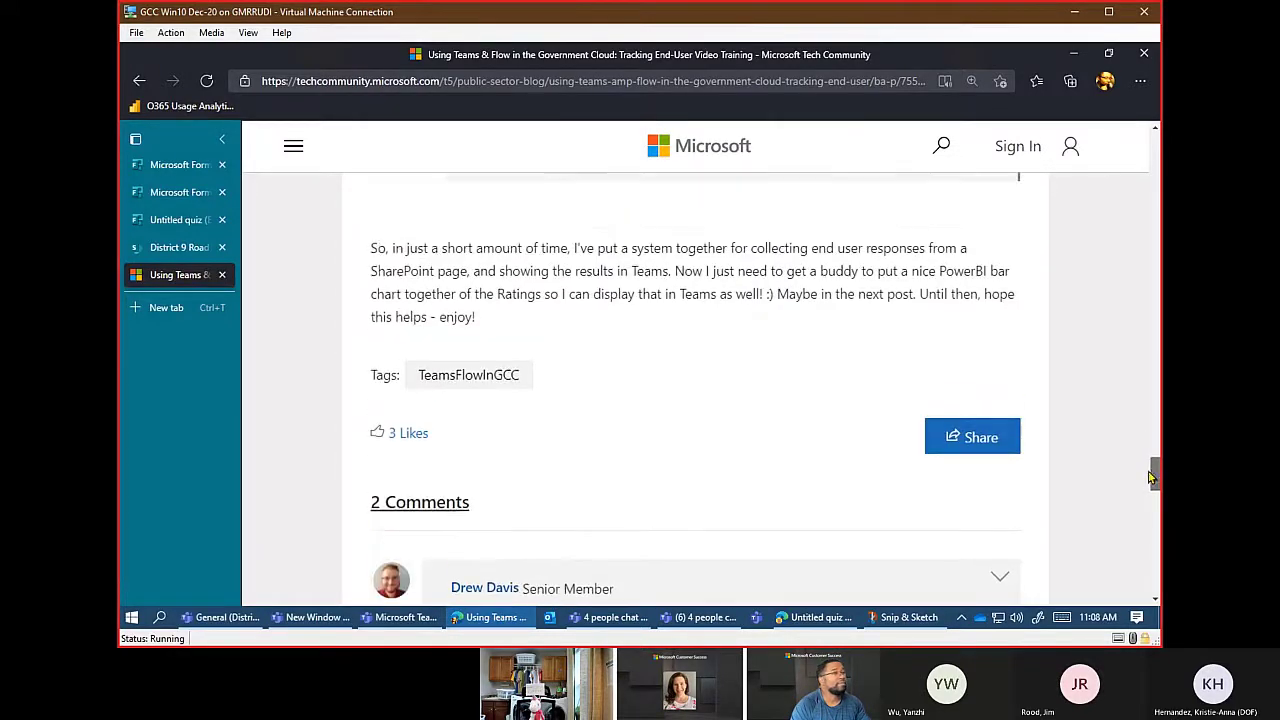
click(463, 372)
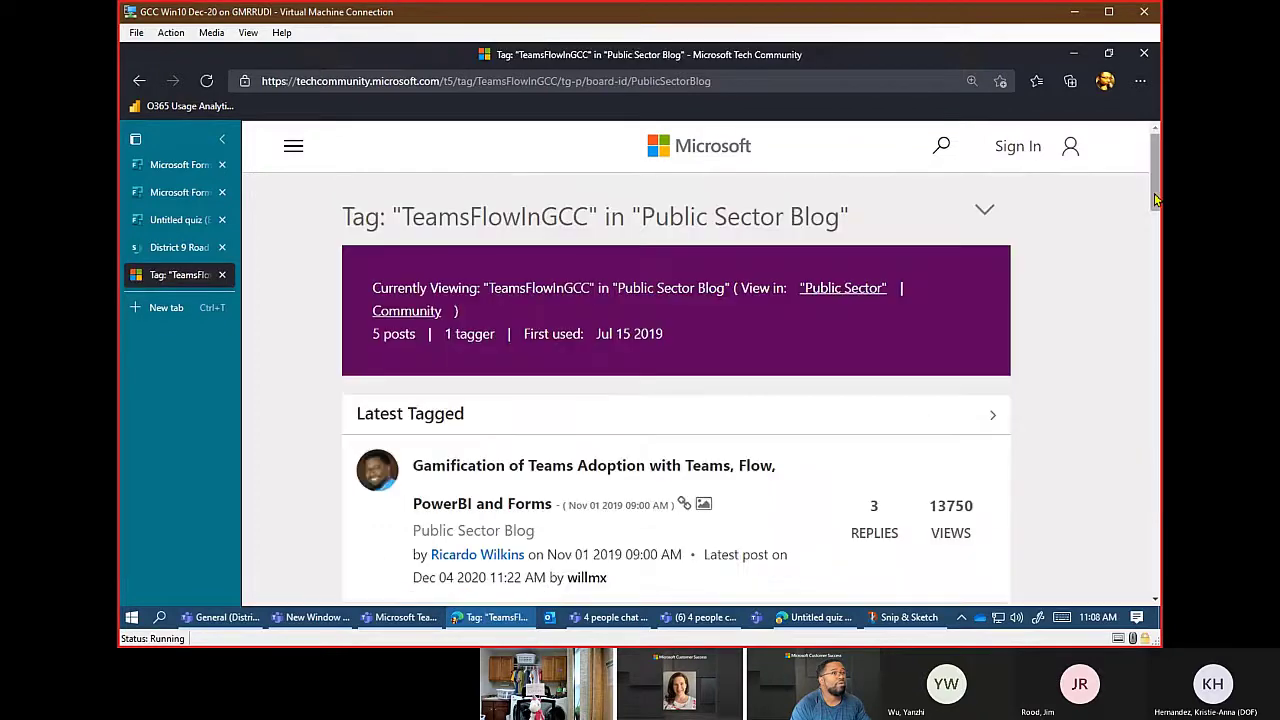
On the TeamsFlowInGCC tag page, dismiss the feedback survey and open 'Talk to a SQL Database in Azure Gov from a Teams chat'.
drag(1155, 200, 1160, 318)
scroll(1160, 318, up, 3)
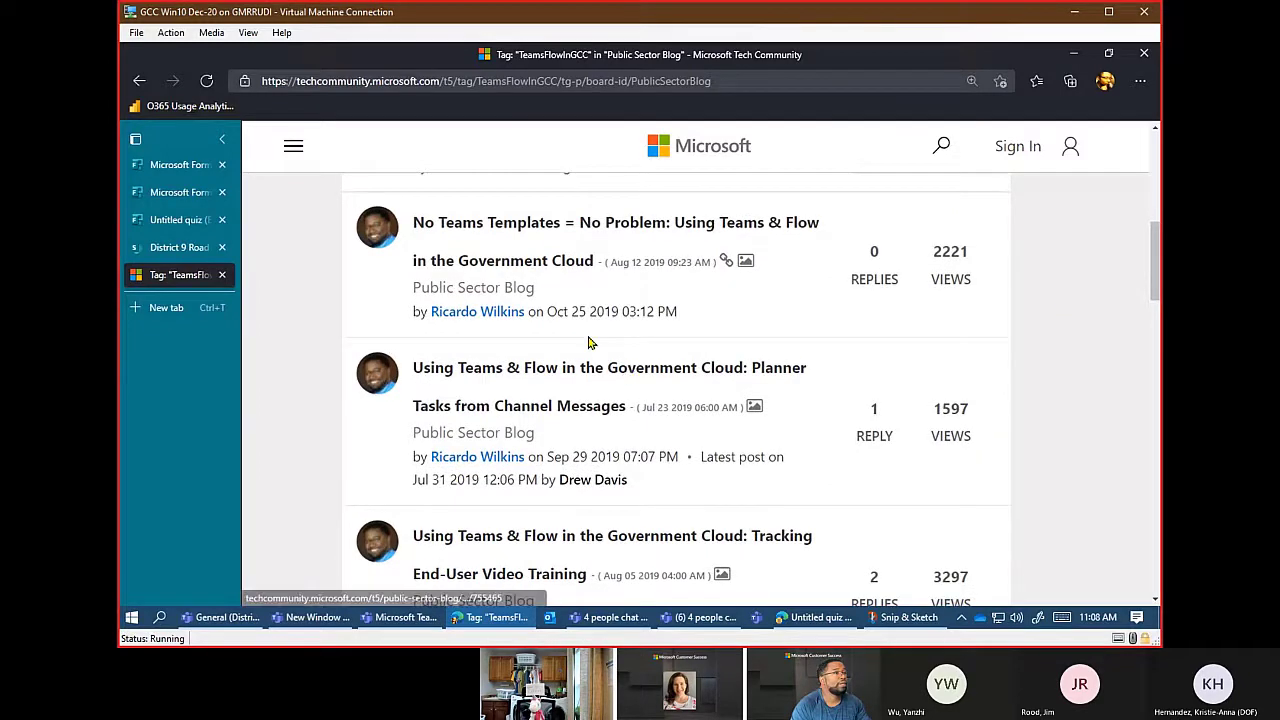
scroll(608, 350, up, 1)
scroll(672, 310, up, 2)
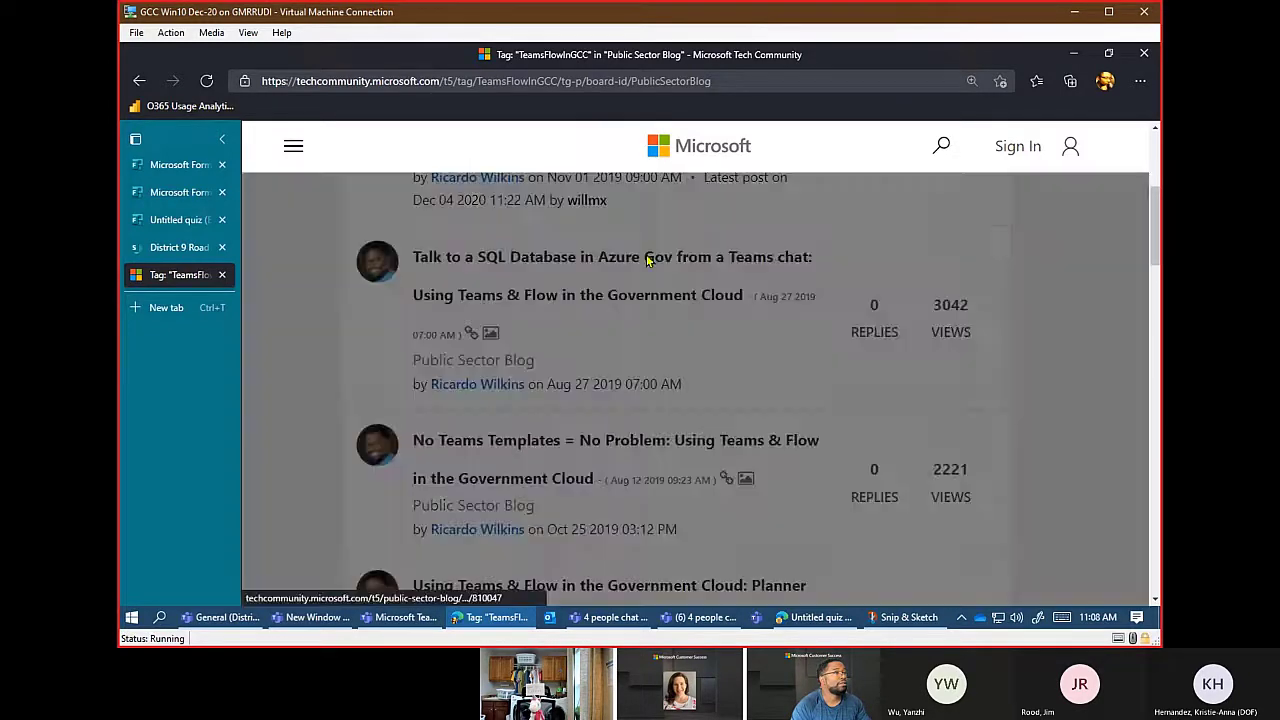
click(769, 437)
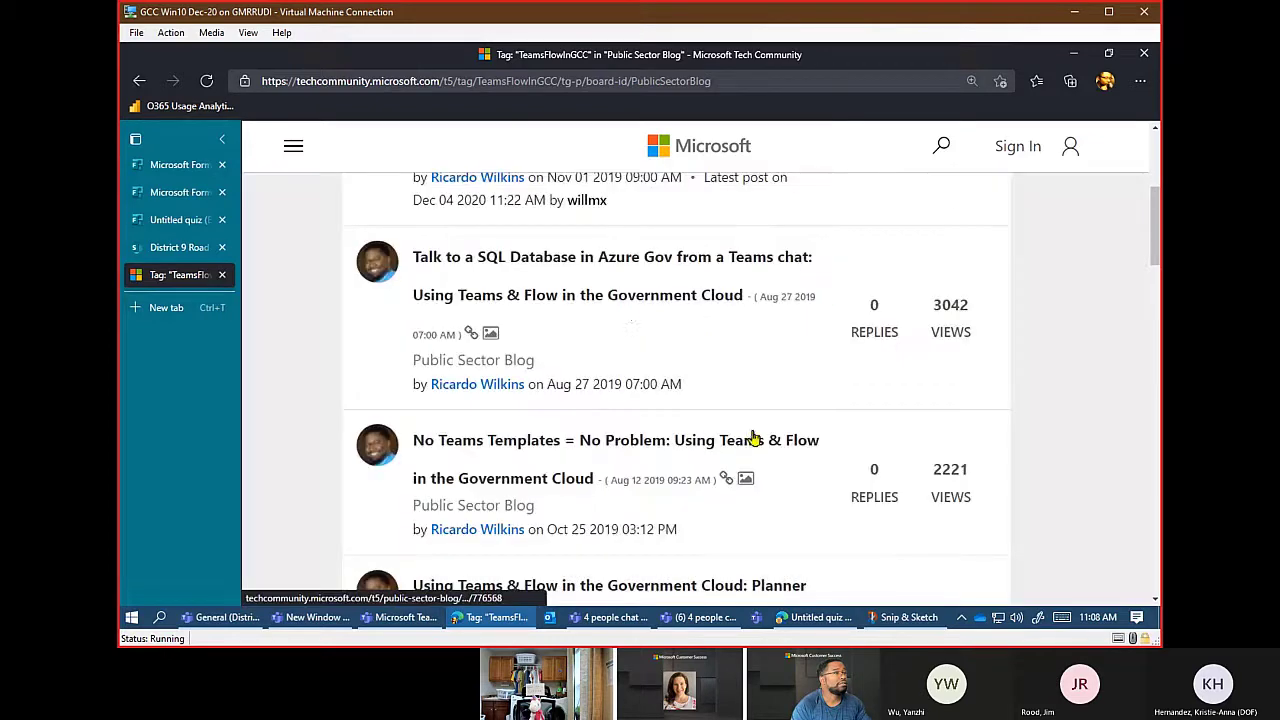
click(622, 259)
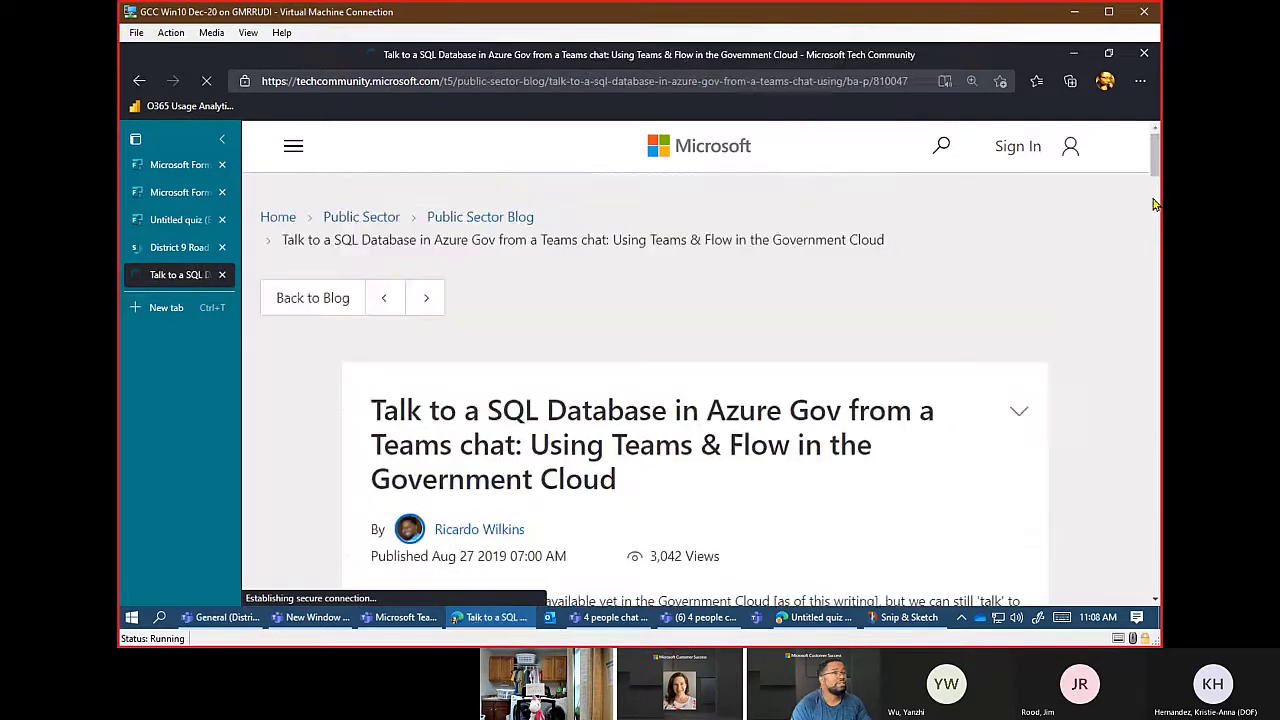
Read through the SQL Database post, enlarging the Flow screenshot for a closer look.
drag(1155, 152, 1158, 276)
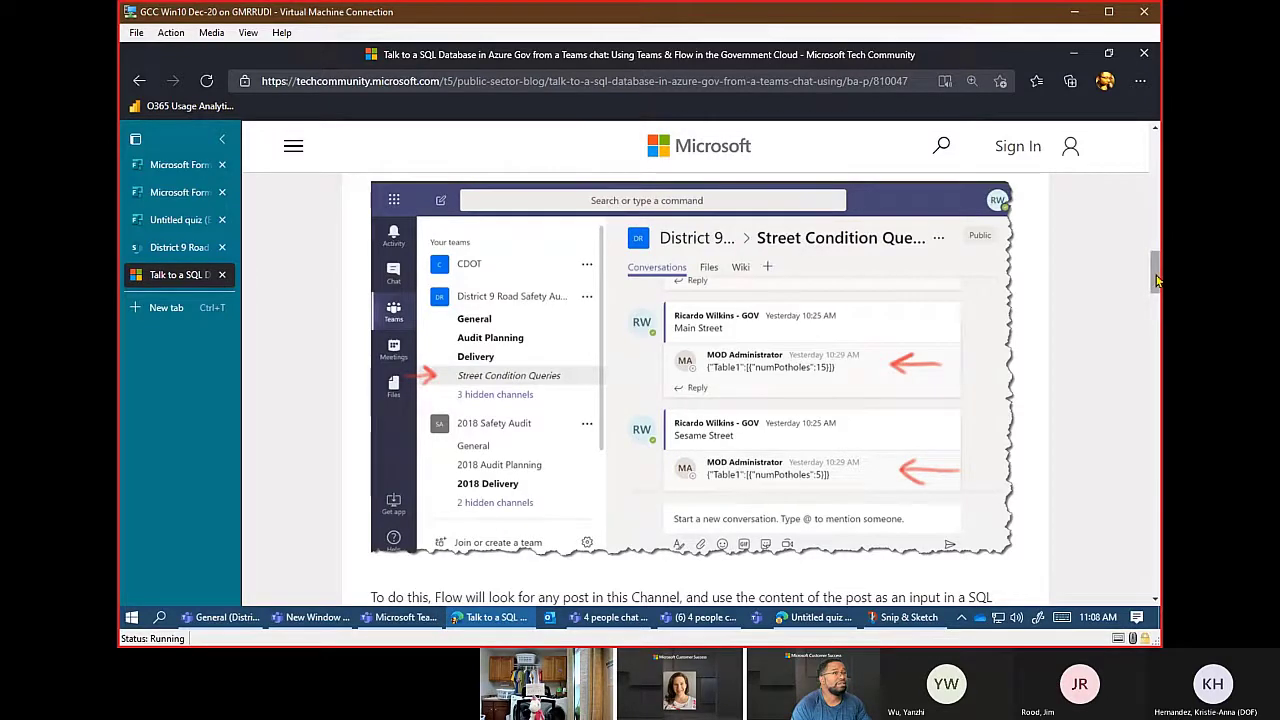
drag(1156, 272, 1143, 442)
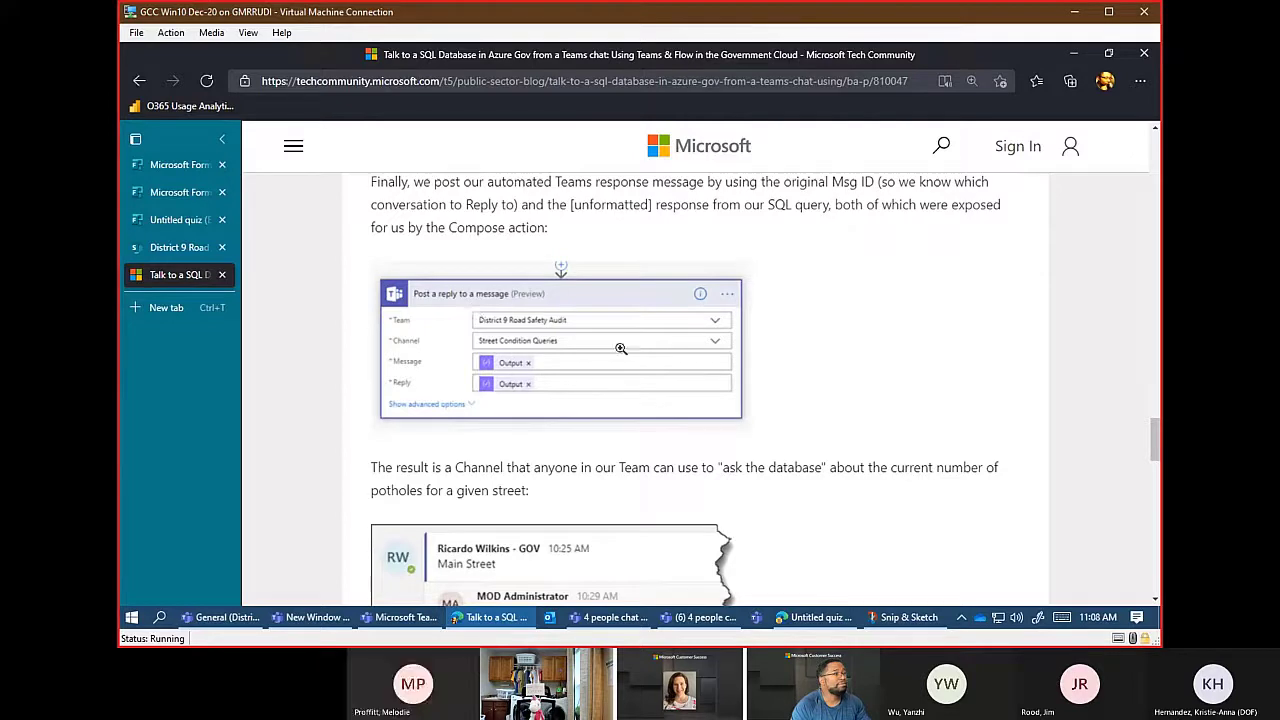
click(403, 340)
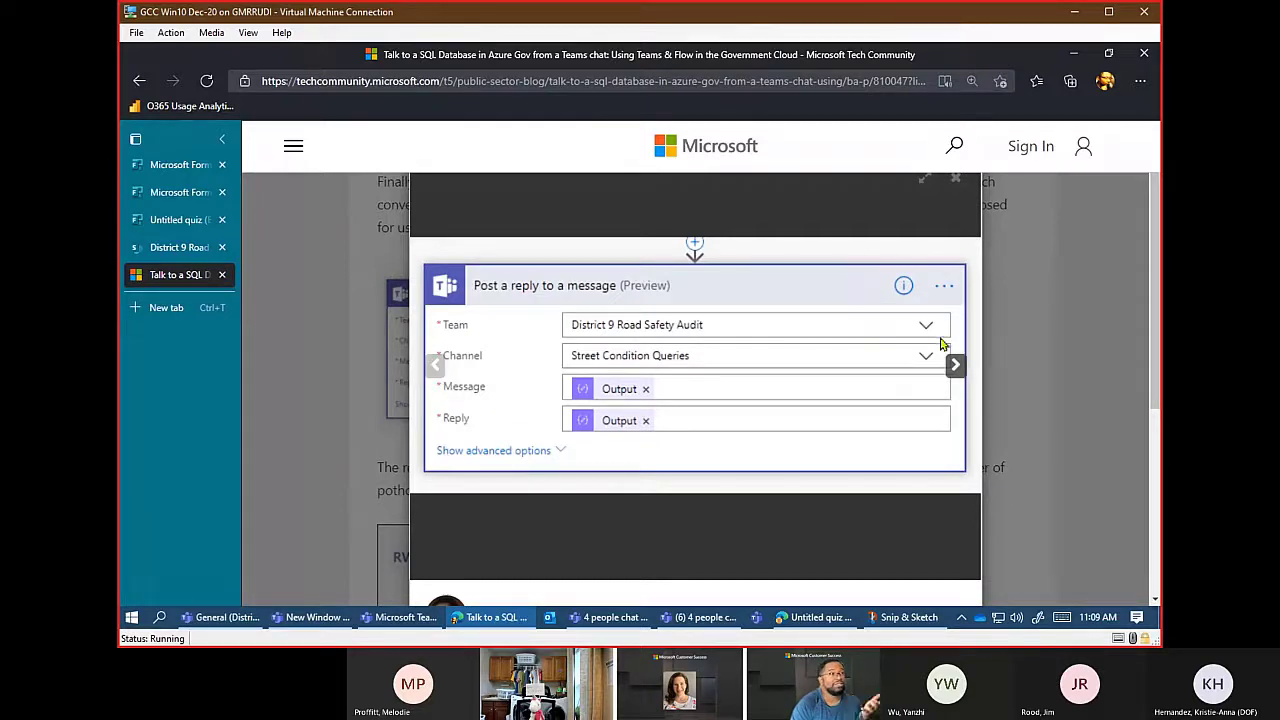
click(1028, 277)
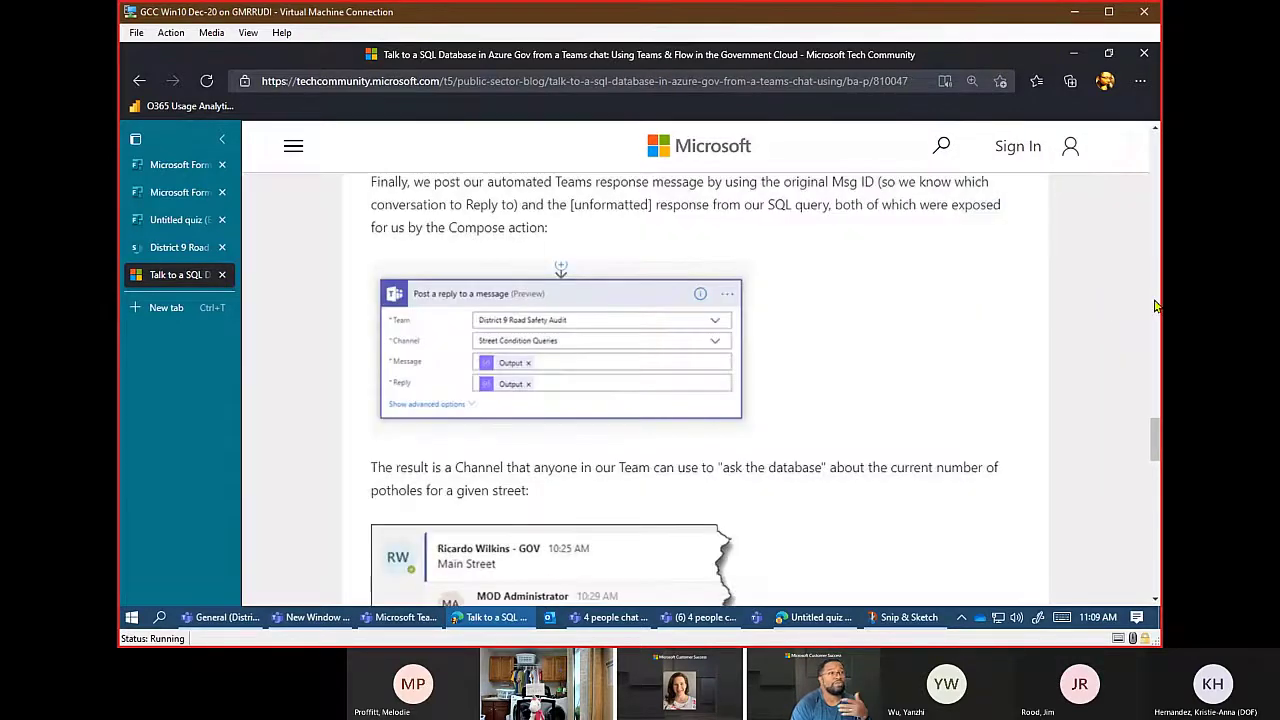
drag(1150, 424, 1151, 449)
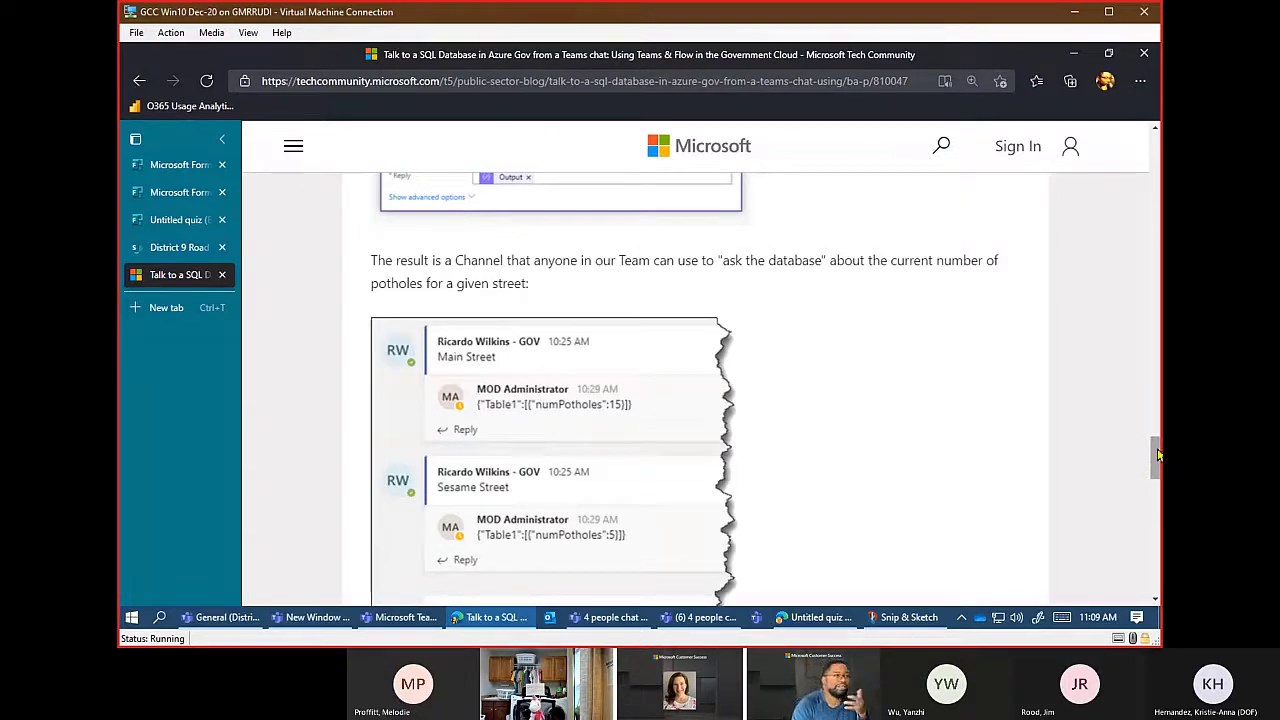
mouse_move(1158, 455)
mouse_down()
mouse_move(1158, 486)
mouse_move(1158, 465)
mouse_up()
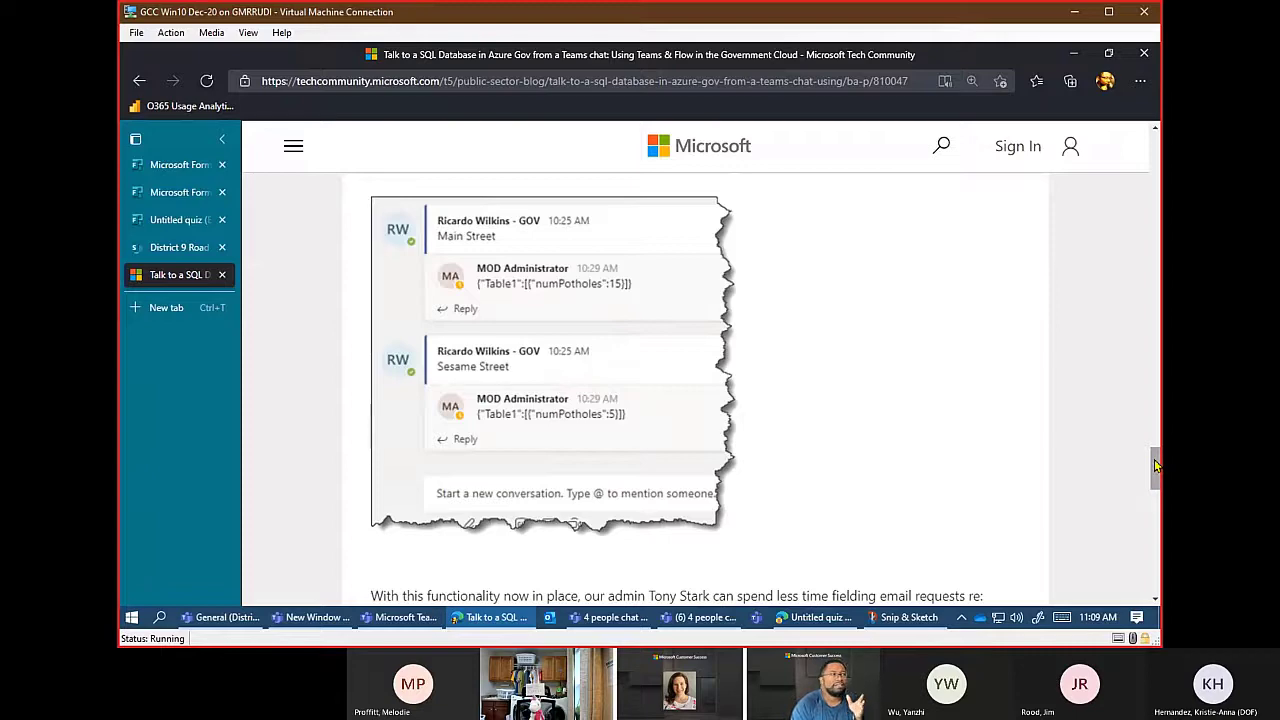
drag(1157, 465, 1157, 420)
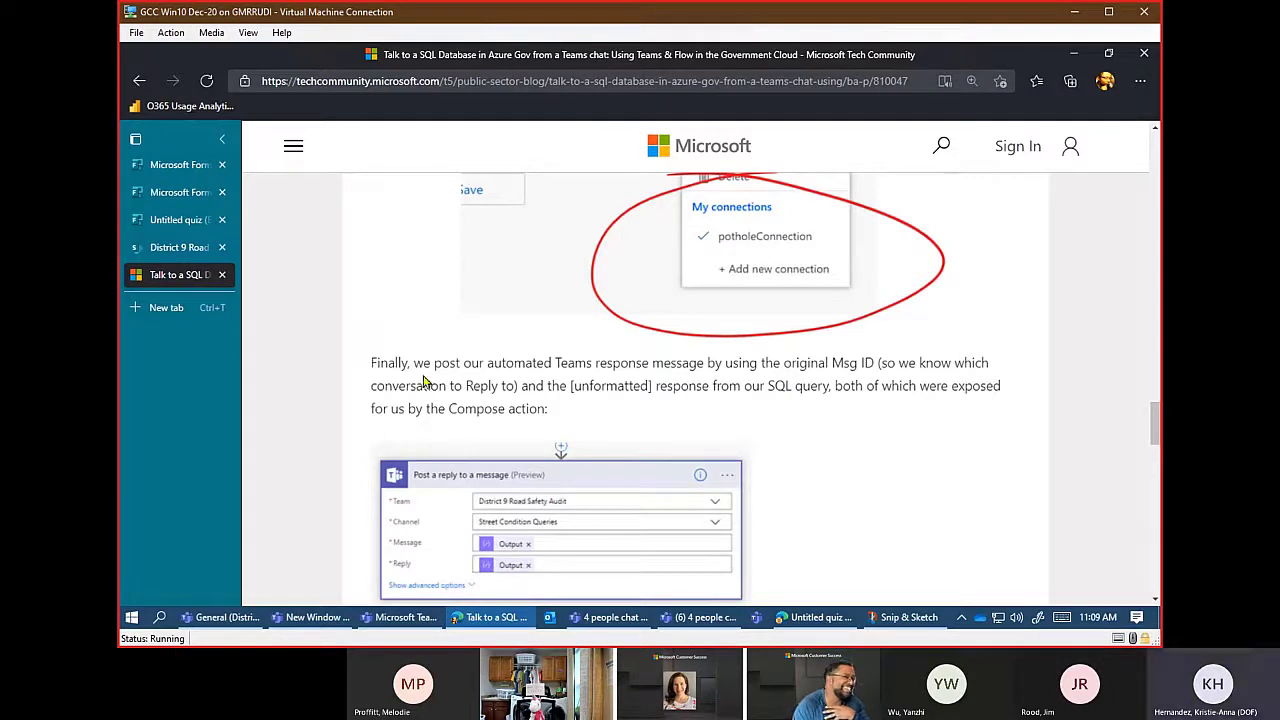
Check the Teams meeting window, then switch to the Untitled quiz form tab.
mouse_move(840, 625)
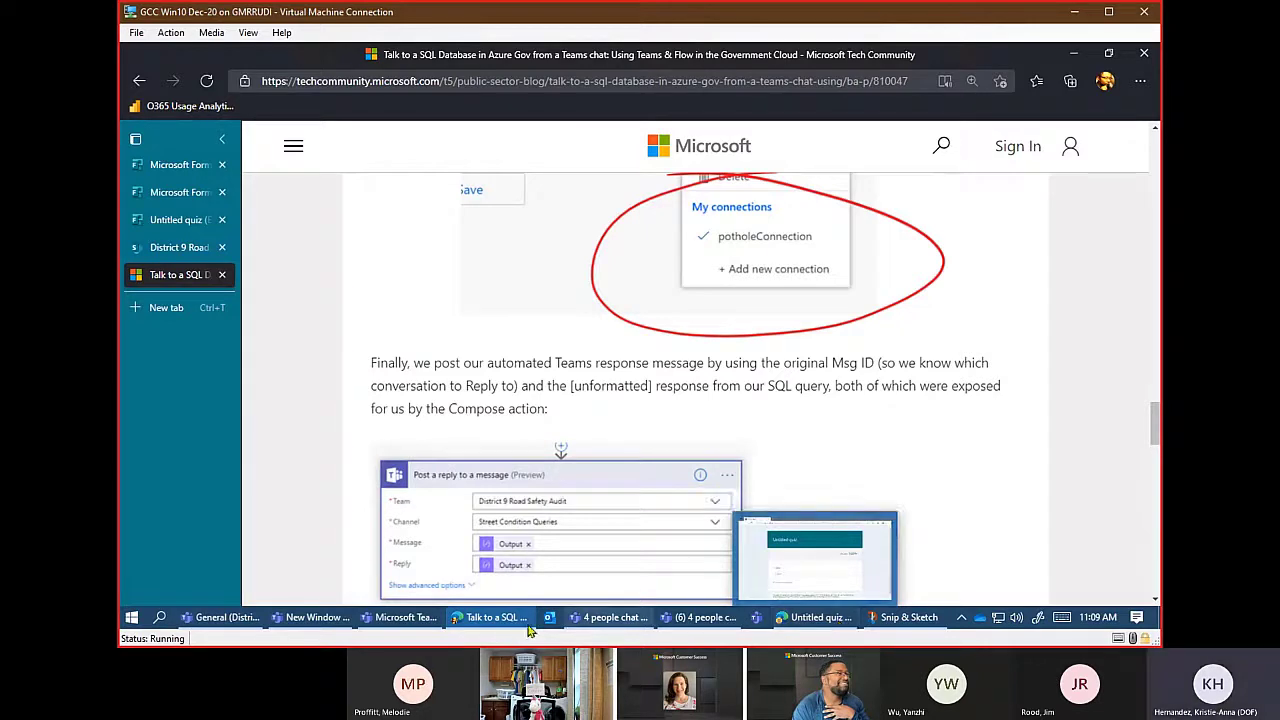
click(381, 620)
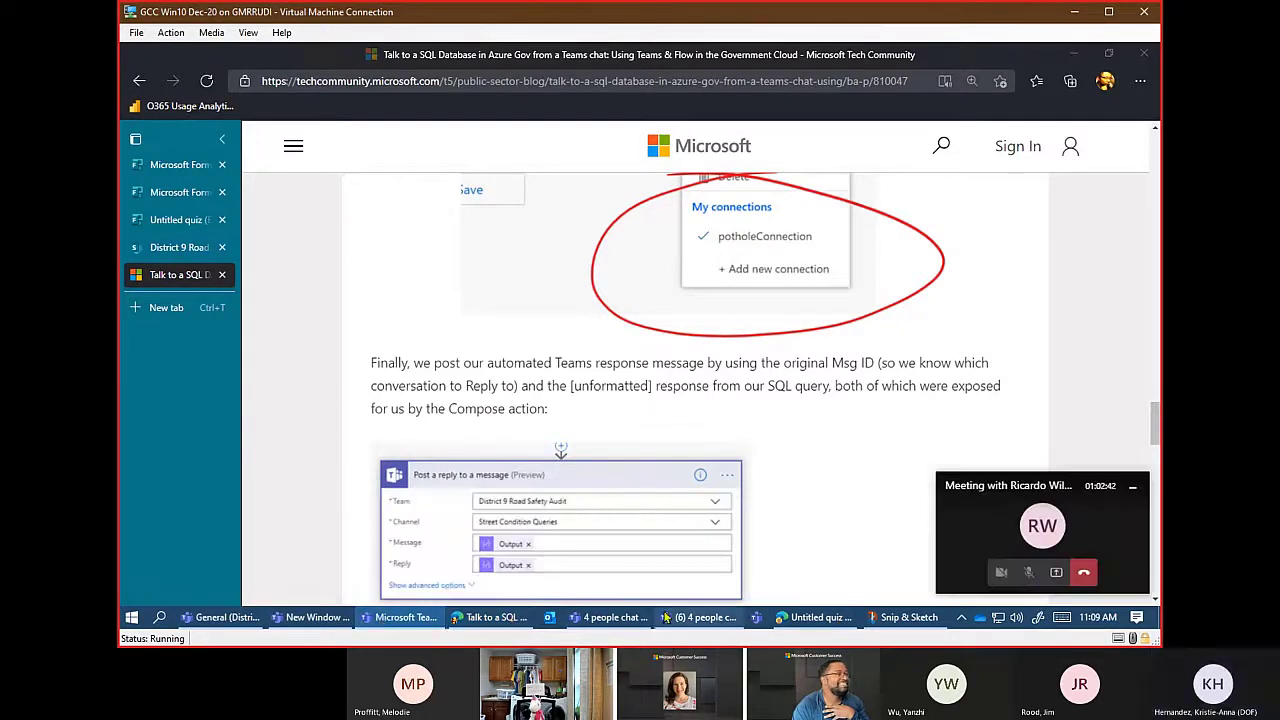
click(487, 620)
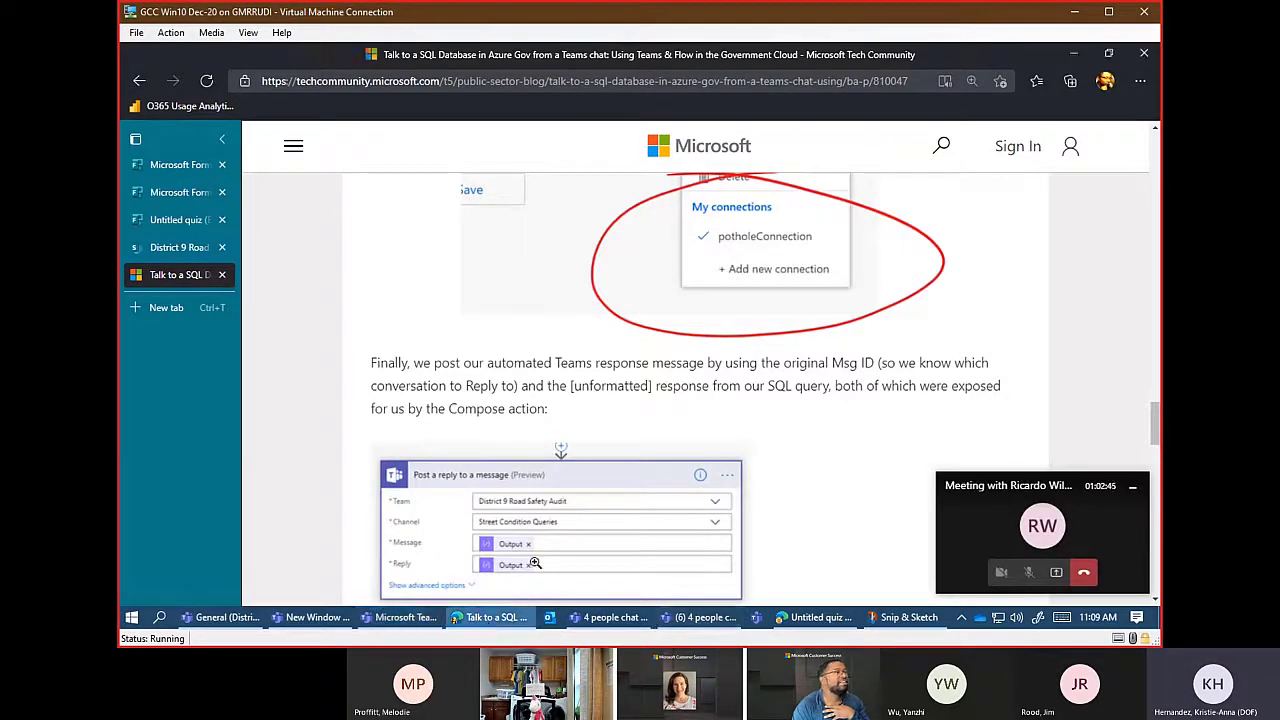
click(173, 221)
Launch Power Automate from the Office 365 app list, signing in with the first account.
click(259, 143)
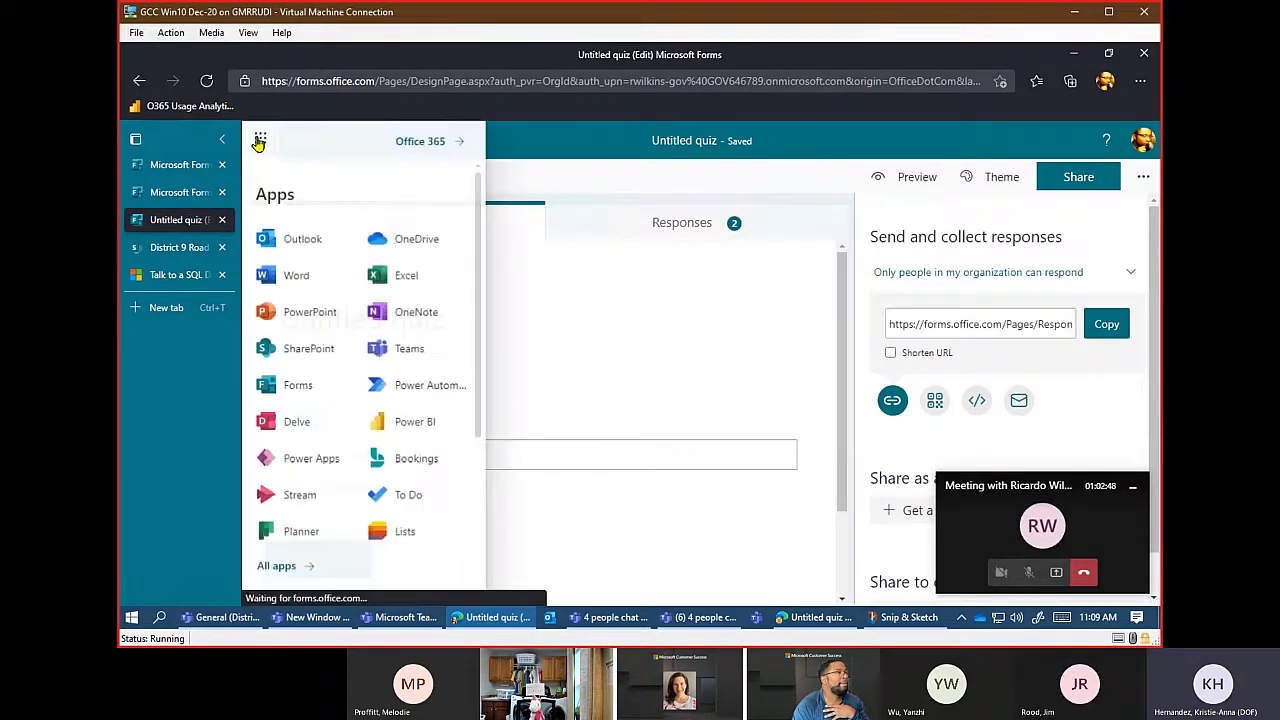
click(420, 383)
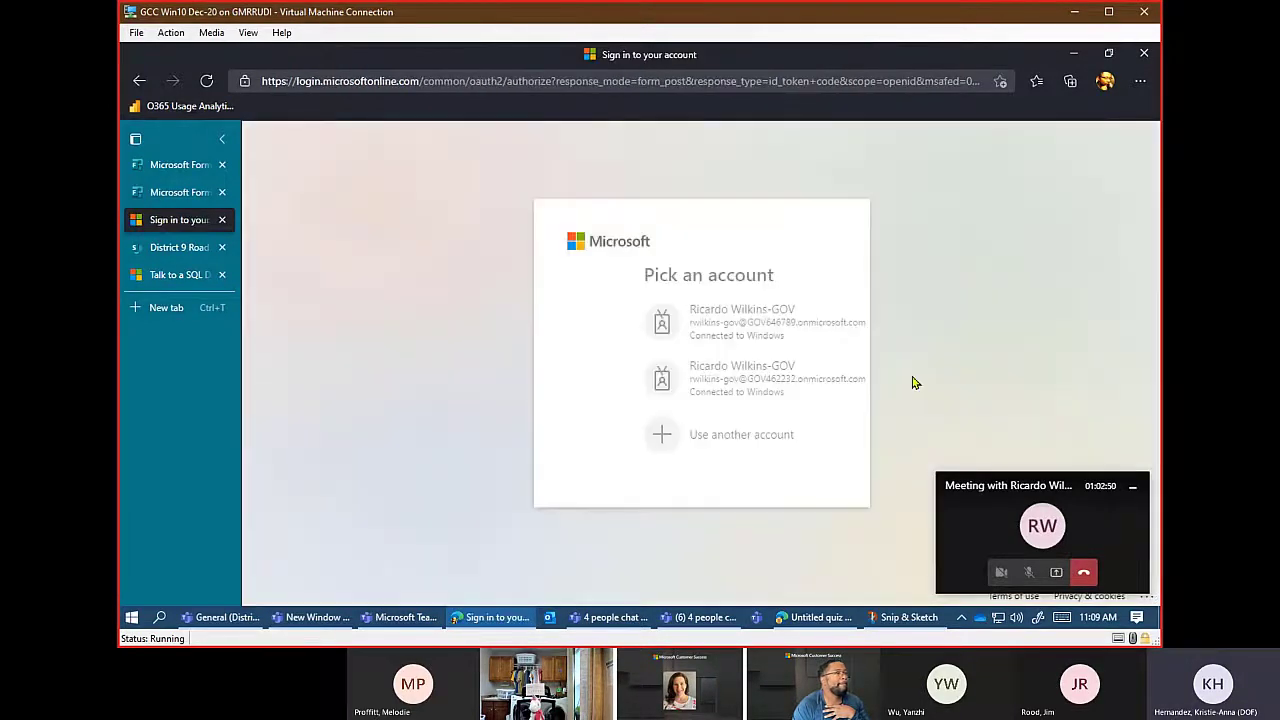
click(758, 330)
key(alt+Left)
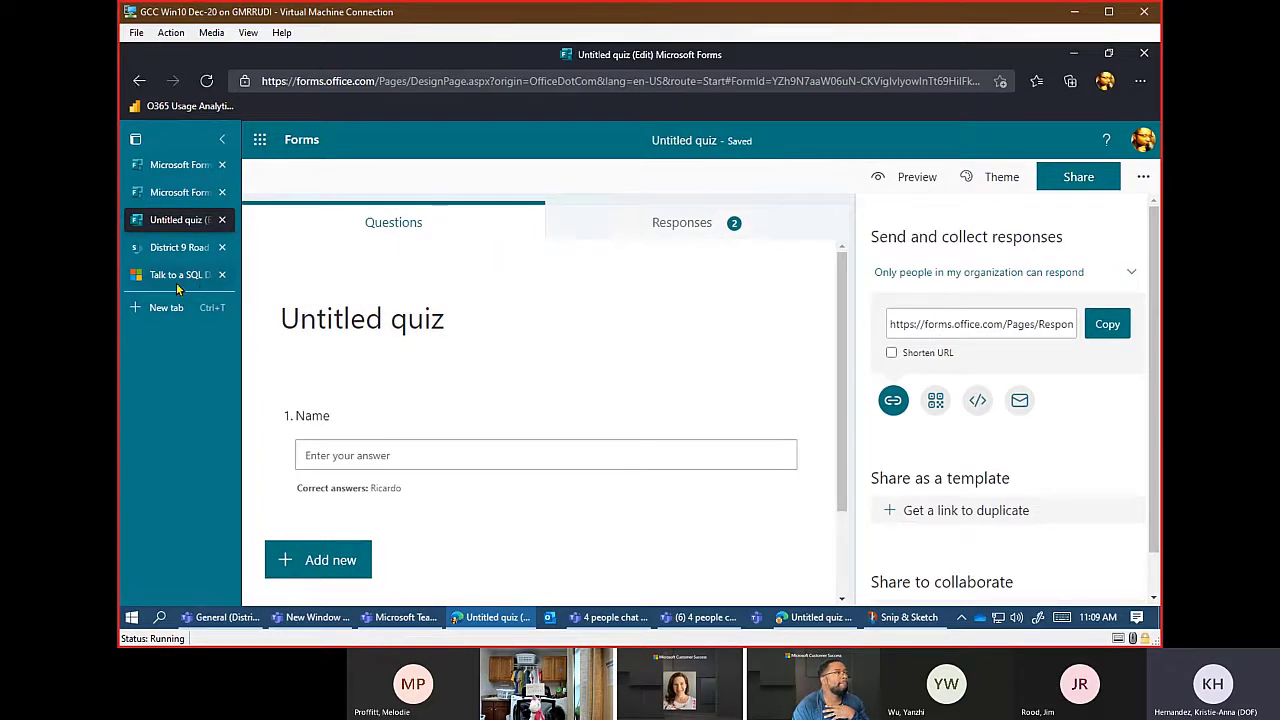
click(252, 140)
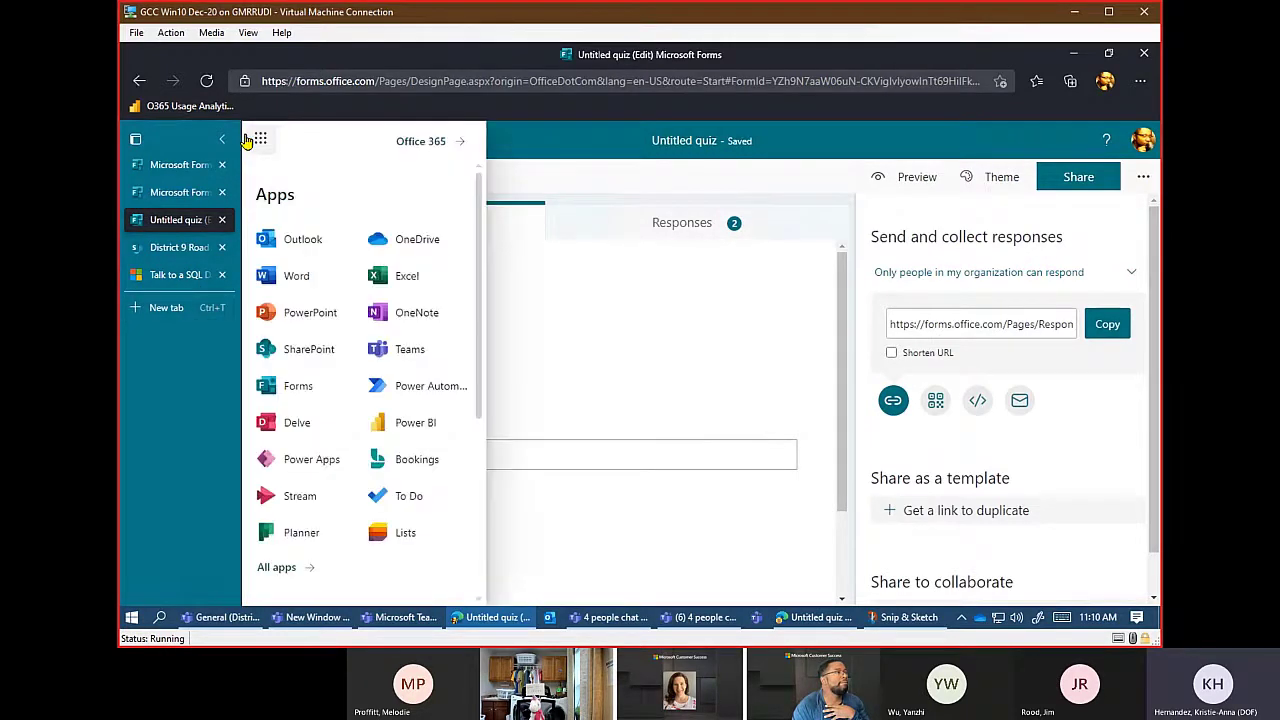
click(405, 384)
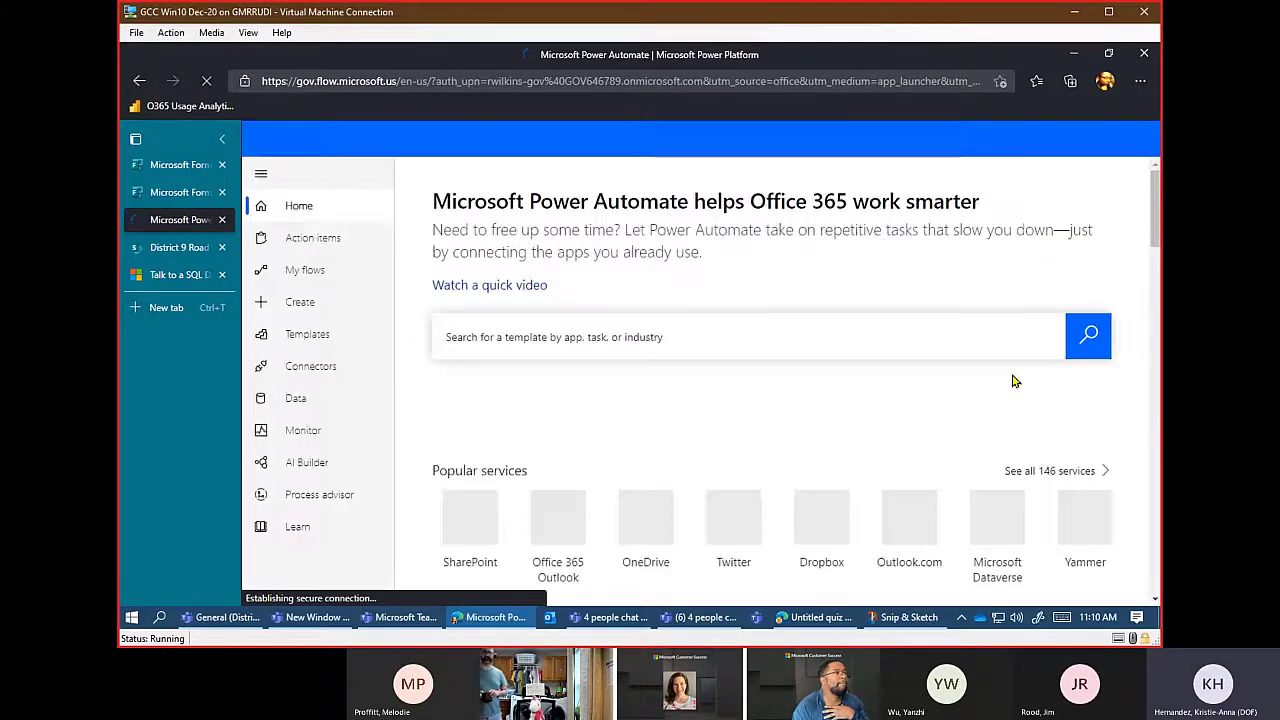
From My flows, open the 'When a new response is submitted -> Post a message (V3)' flow in edit mode.
click(306, 271)
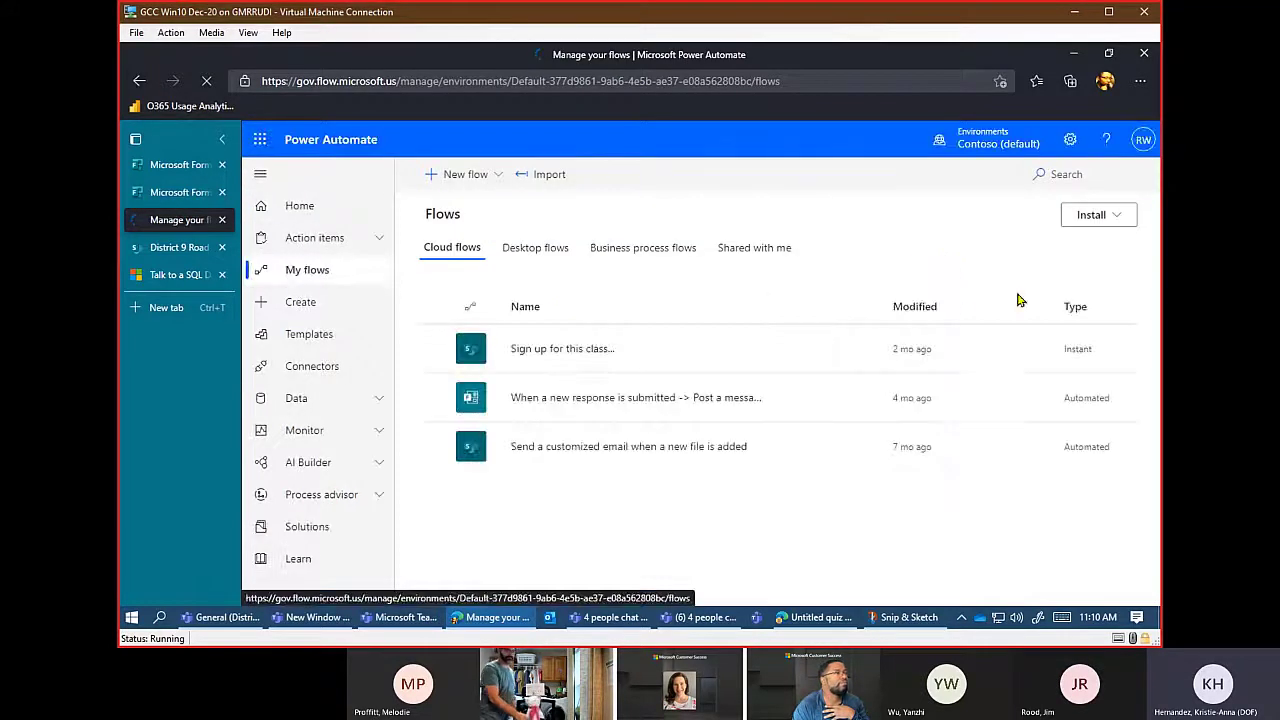
click(548, 356)
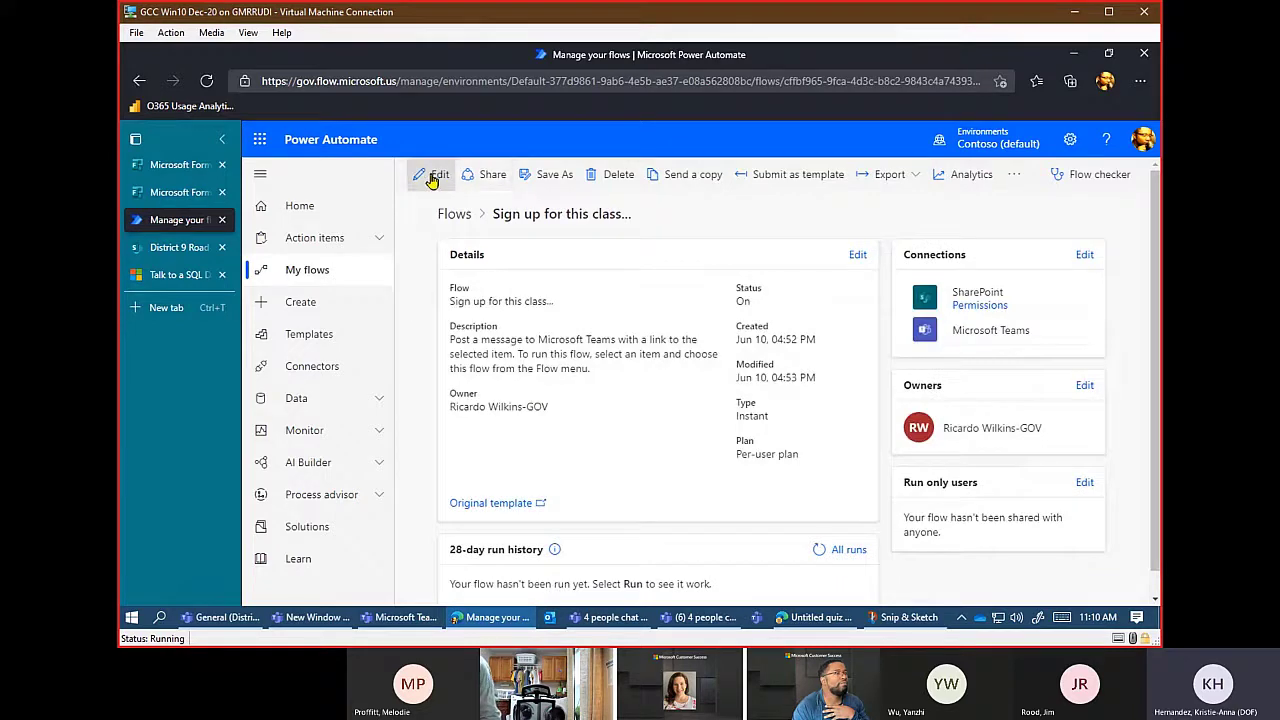
click(440, 175)
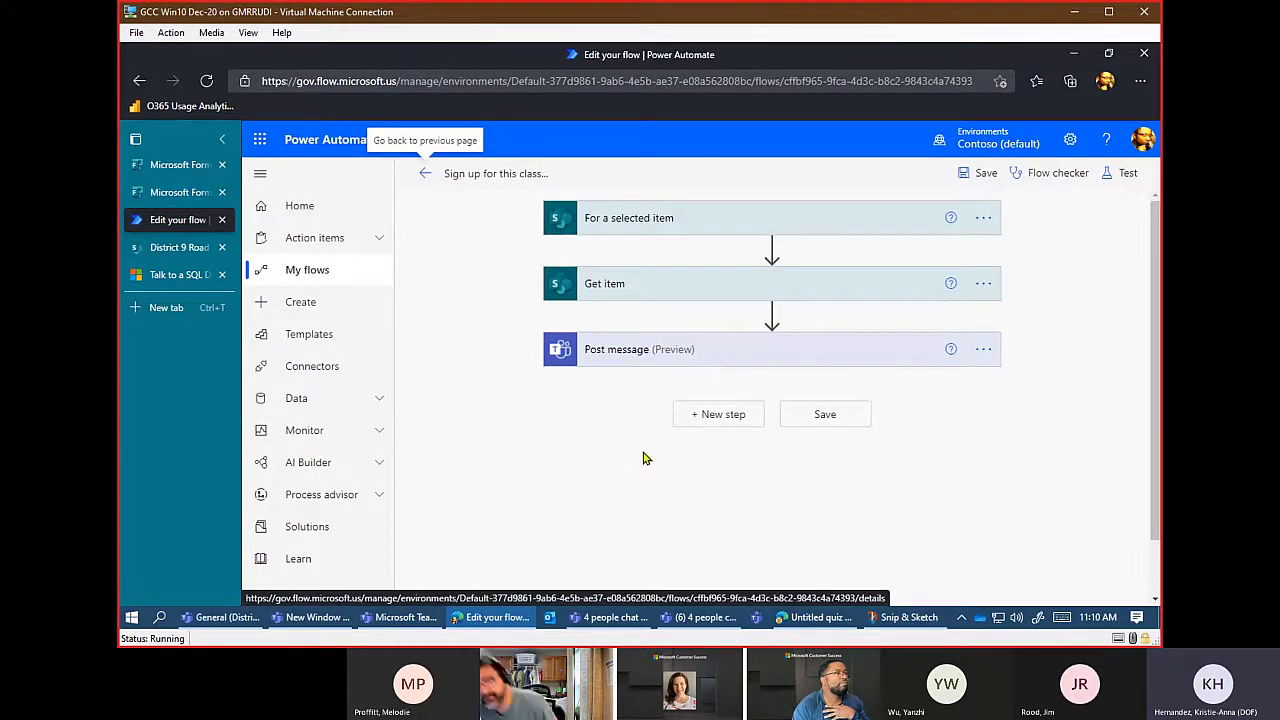
key(alt+Left)
key(alt+Left)
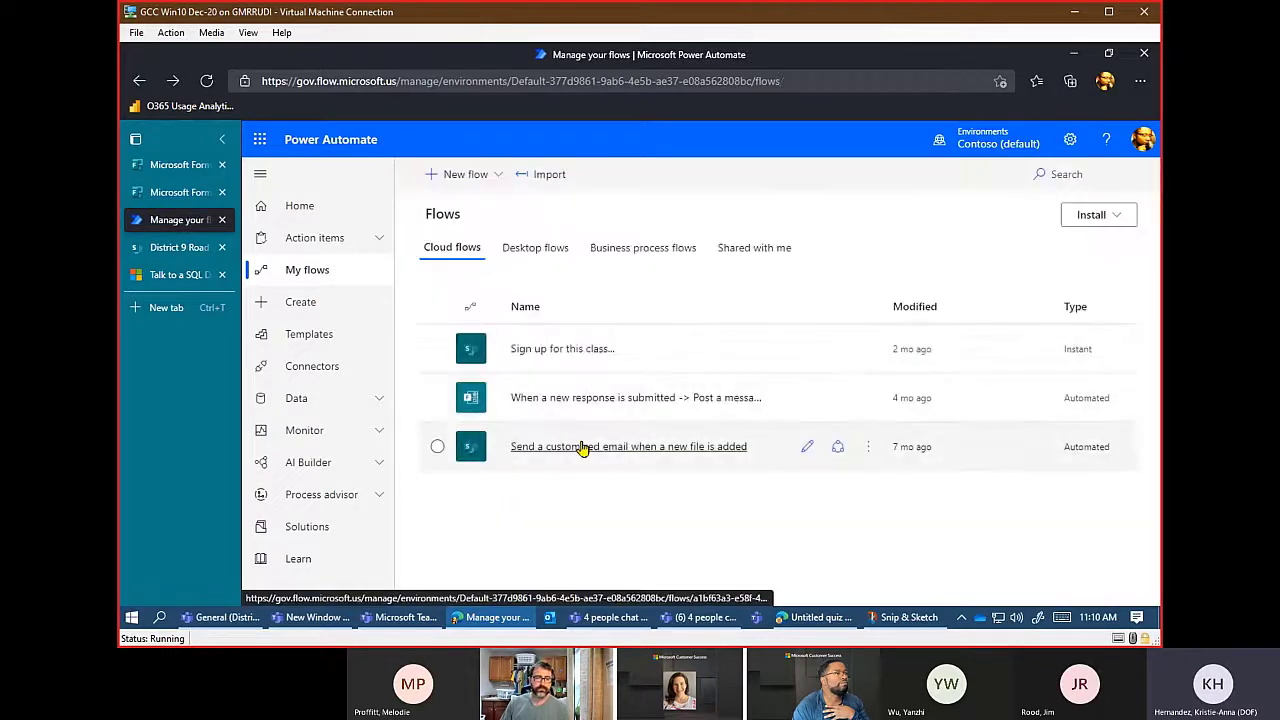
click(636, 400)
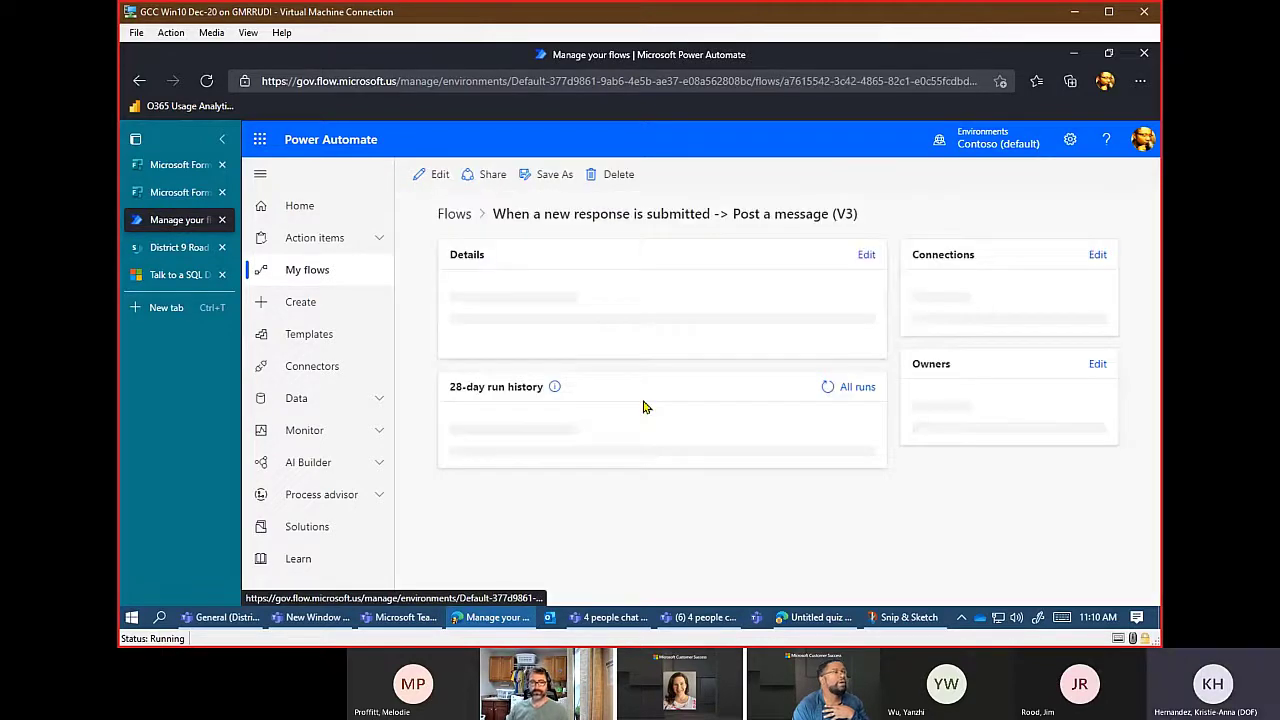
click(419, 178)
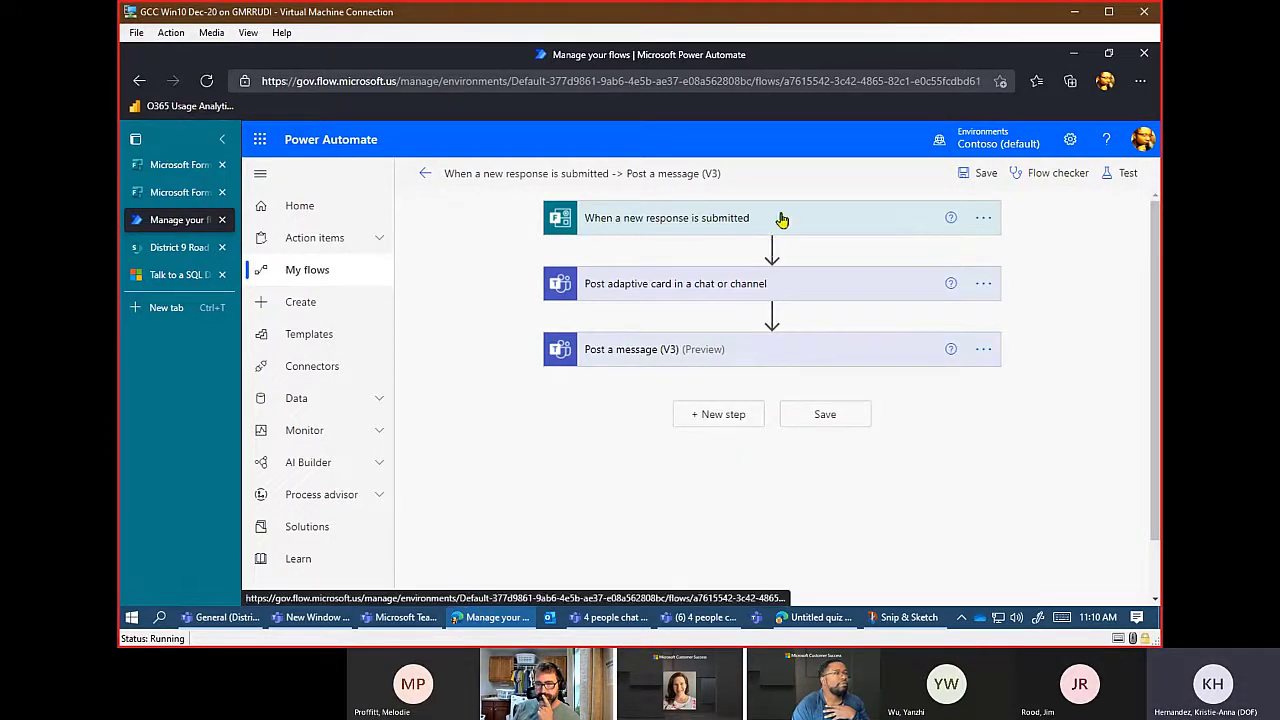
mouse_move(770, 252)
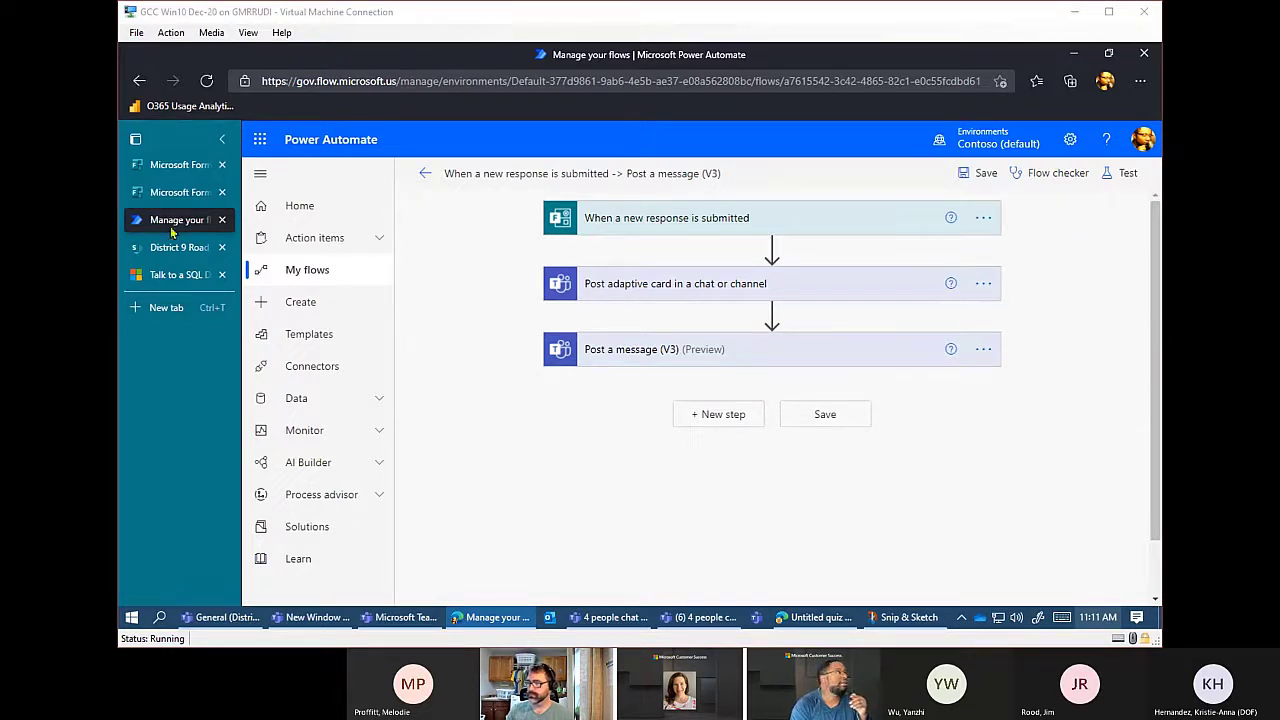
Open CDOT OSHA Regulations.docx from the District 9 Road Safety Audit site and return to General documents.
click(170, 257)
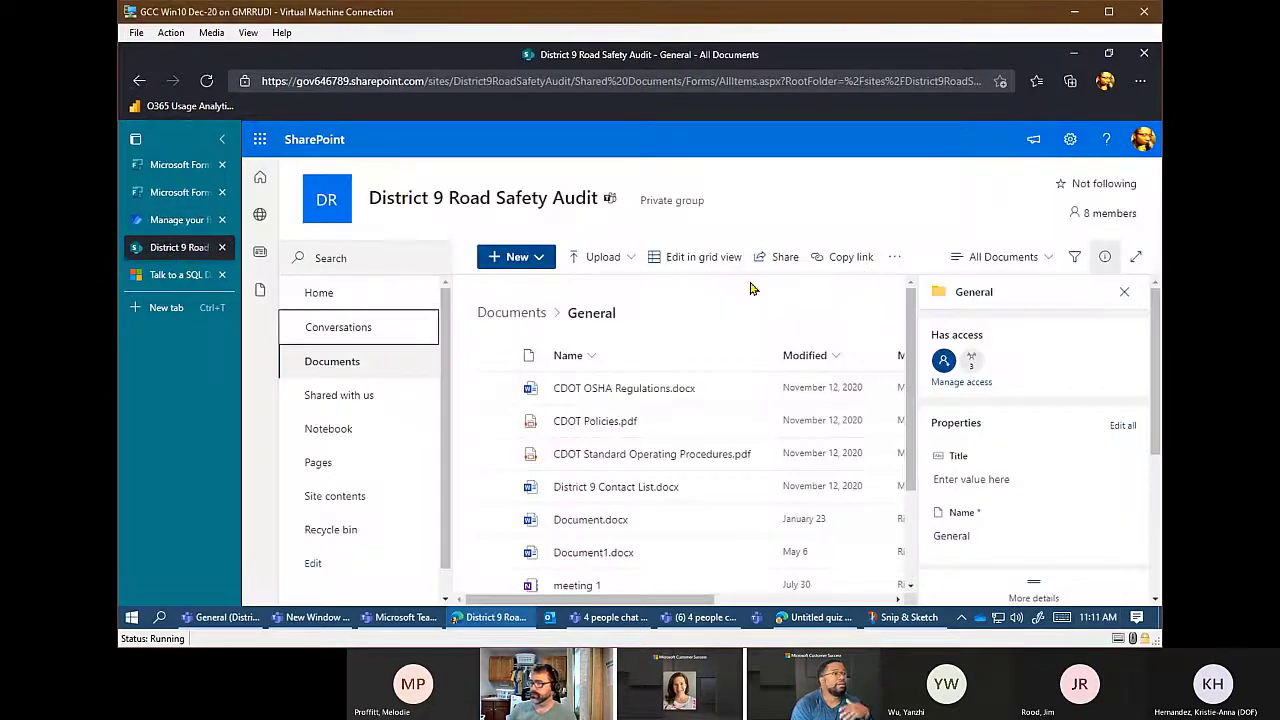
click(672, 392)
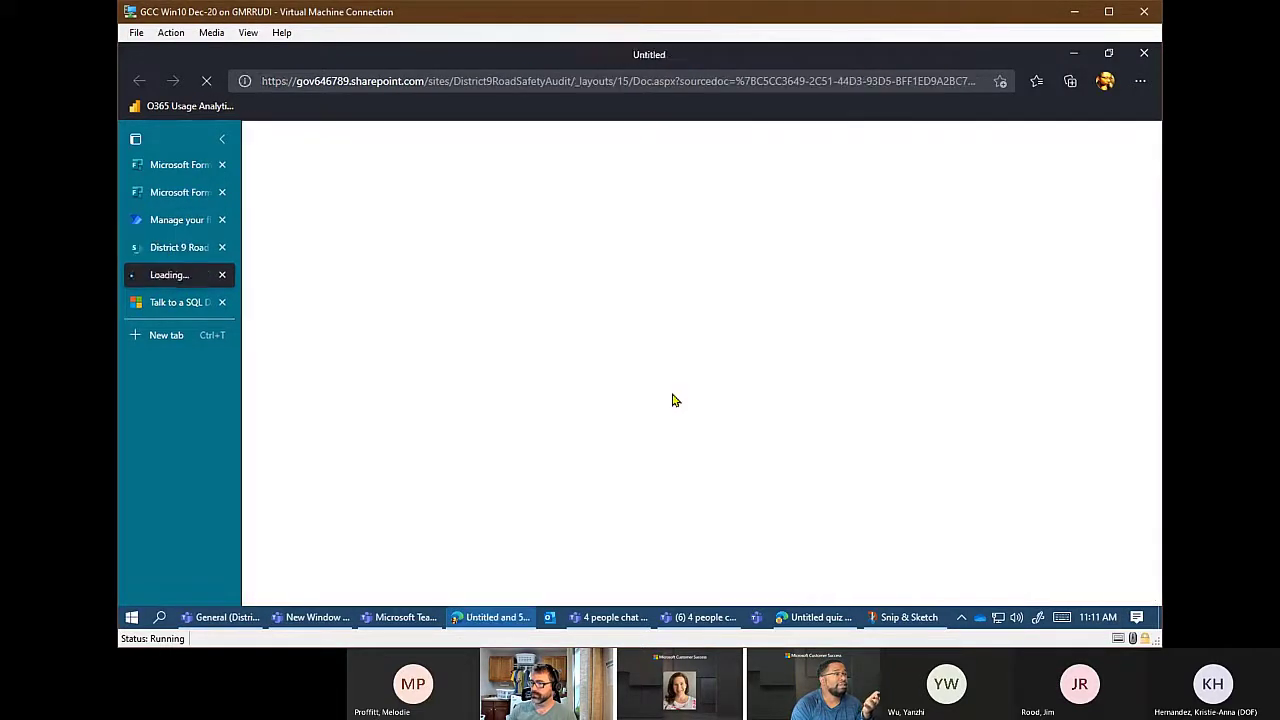
click(175, 247)
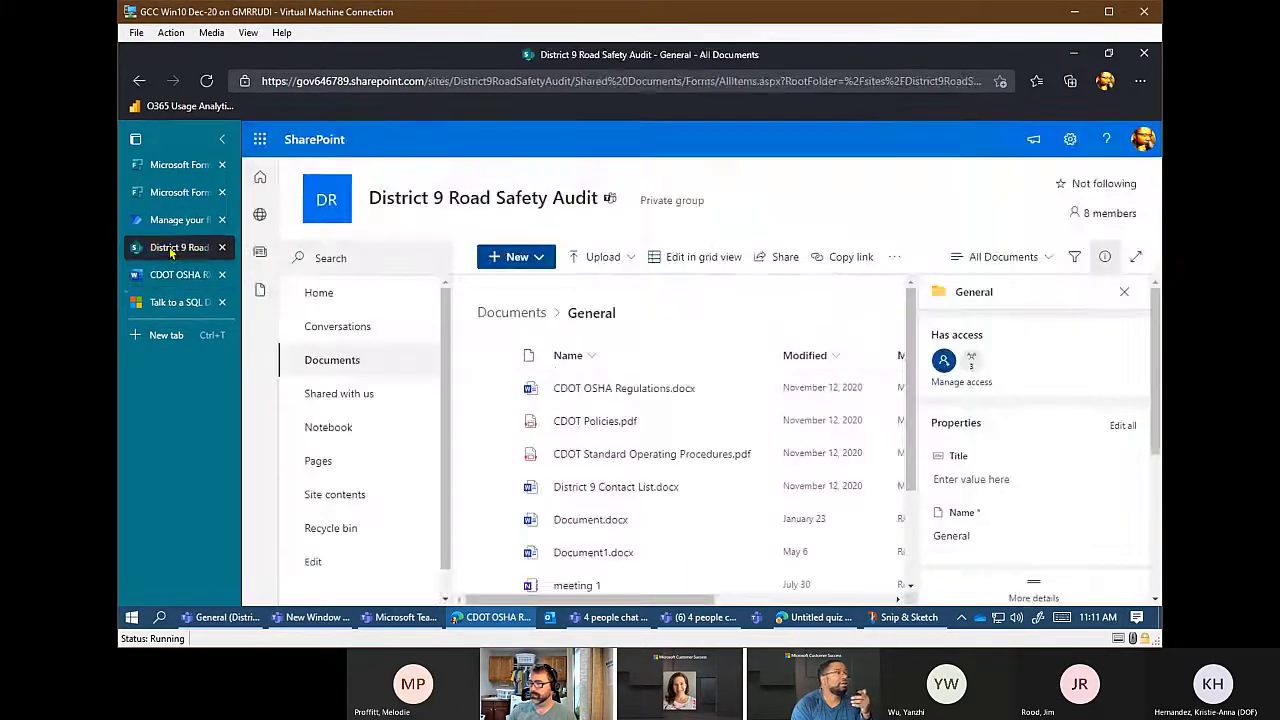
Review the Alert me settings for CDOT OSHA Regulations.docx, then cancel without saving.
click(754, 388)
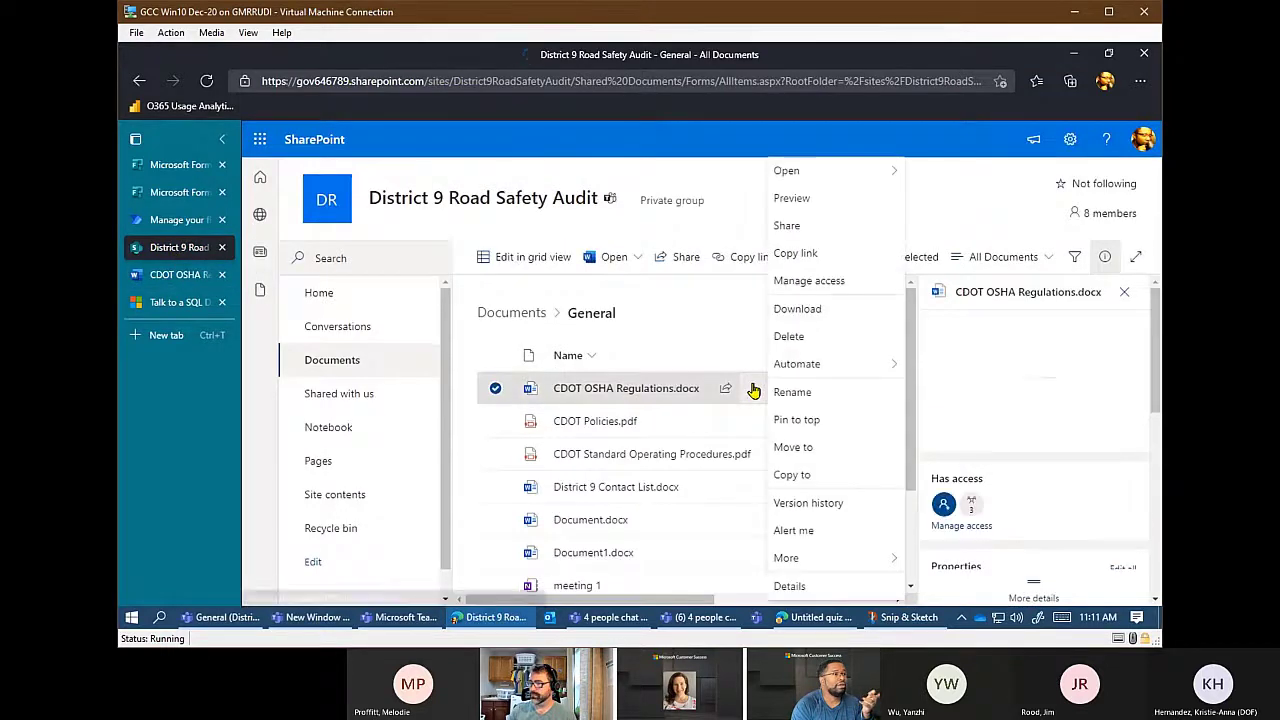
click(828, 539)
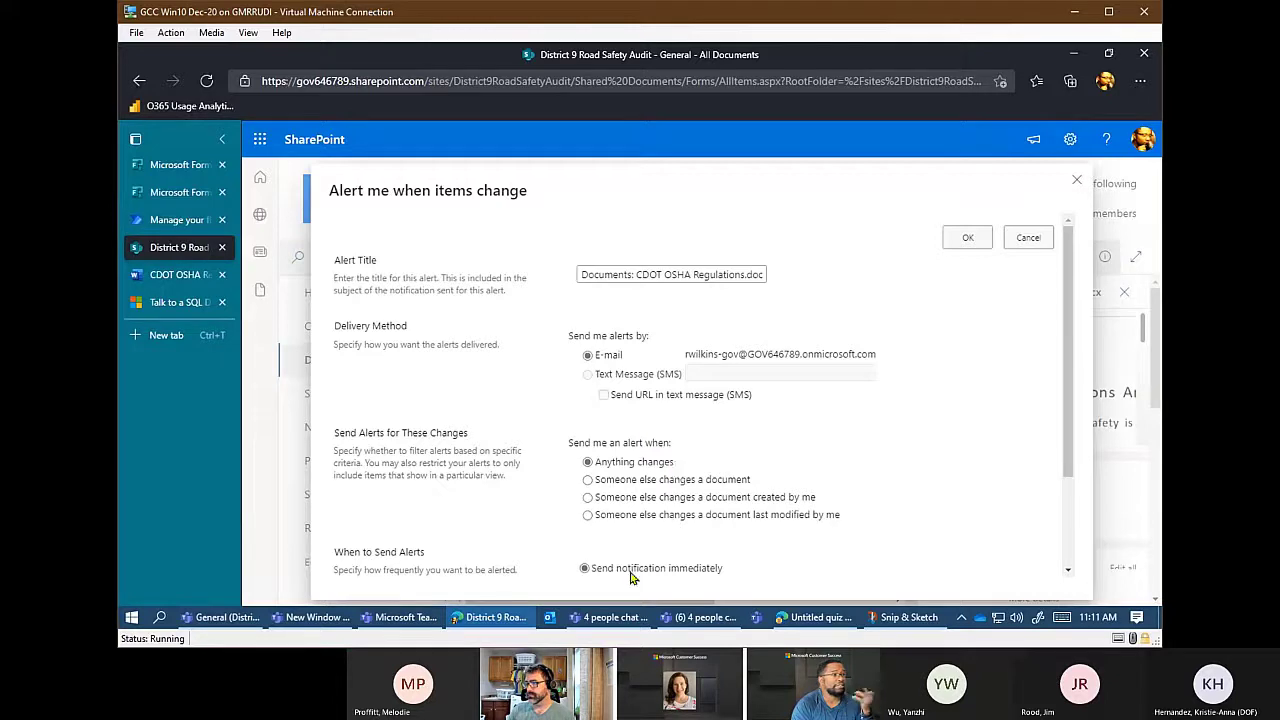
scroll(705, 569, down, 1)
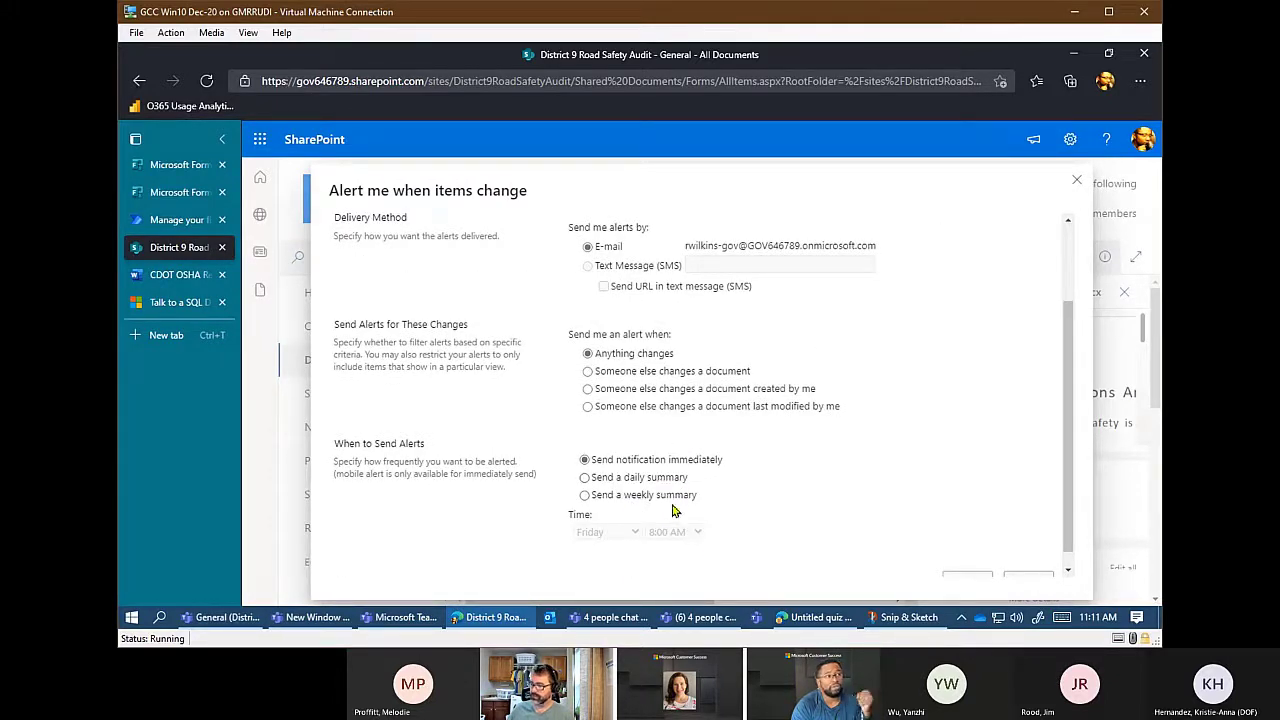
scroll(790, 494, up, 1)
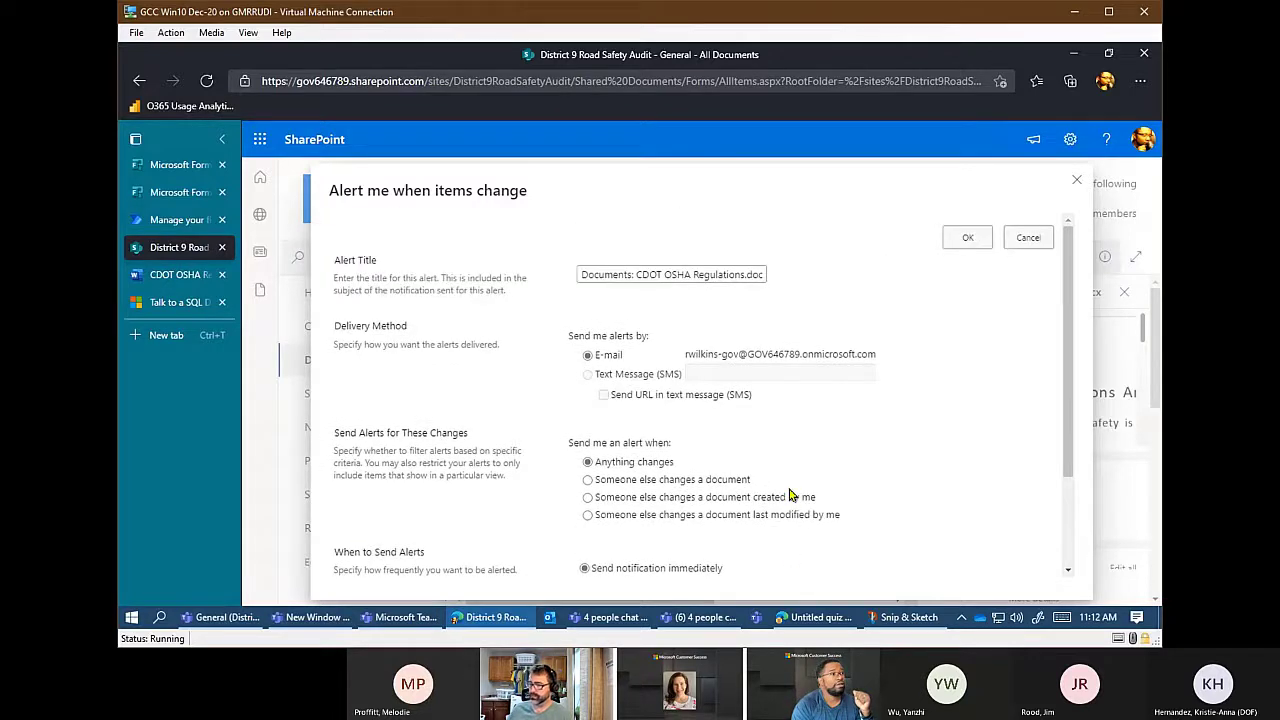
click(1029, 238)
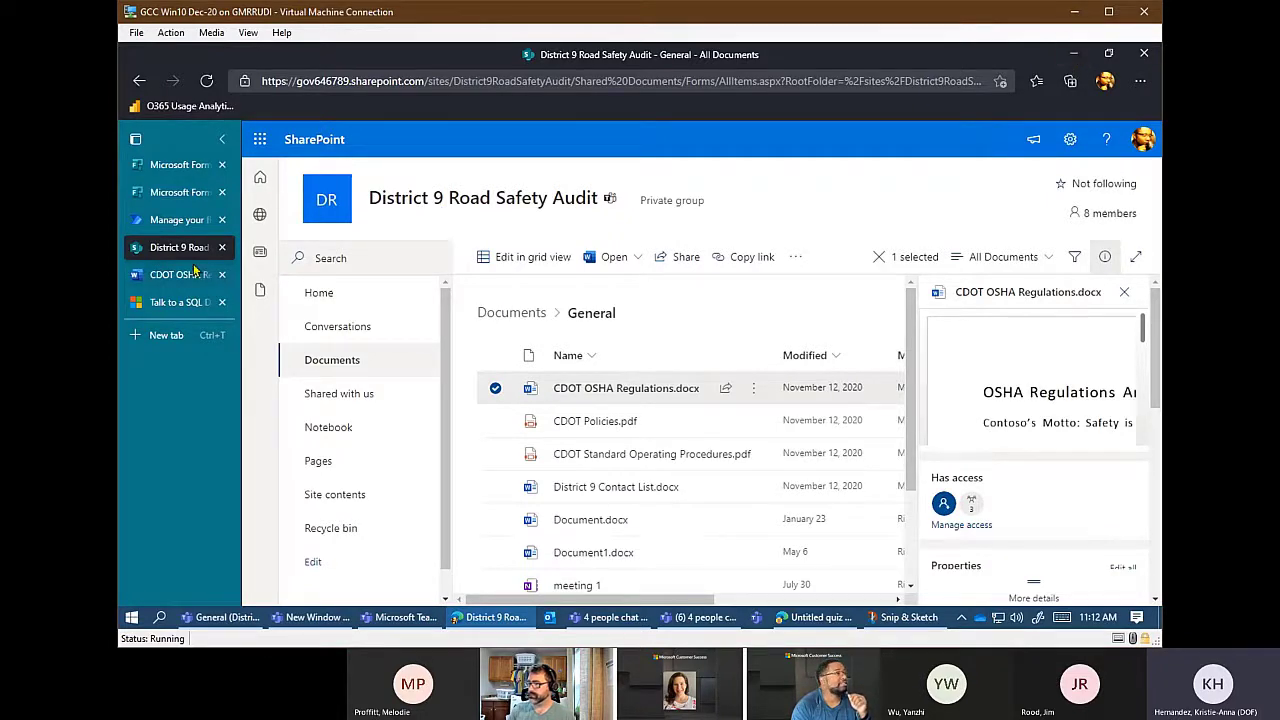
Insert an Office 365 Outlook 'Send an email (V2)' action directly after the form response trigger.
click(178, 220)
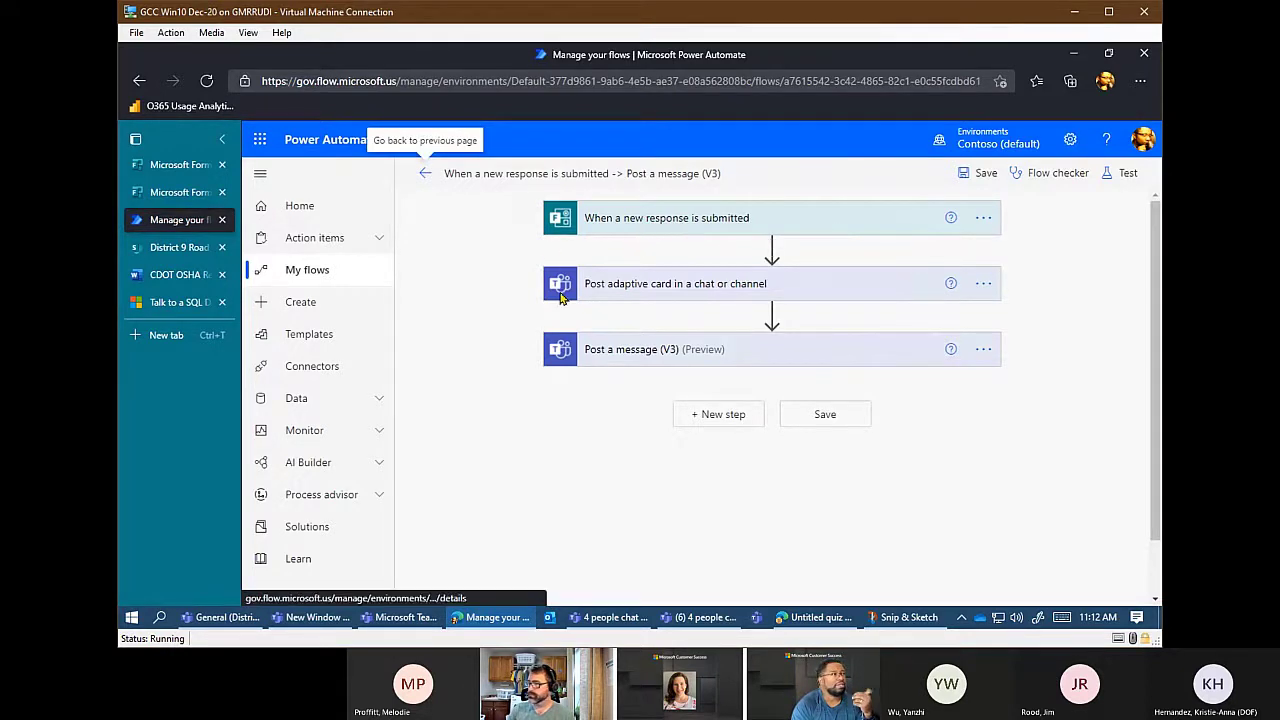
mouse_move(768, 250)
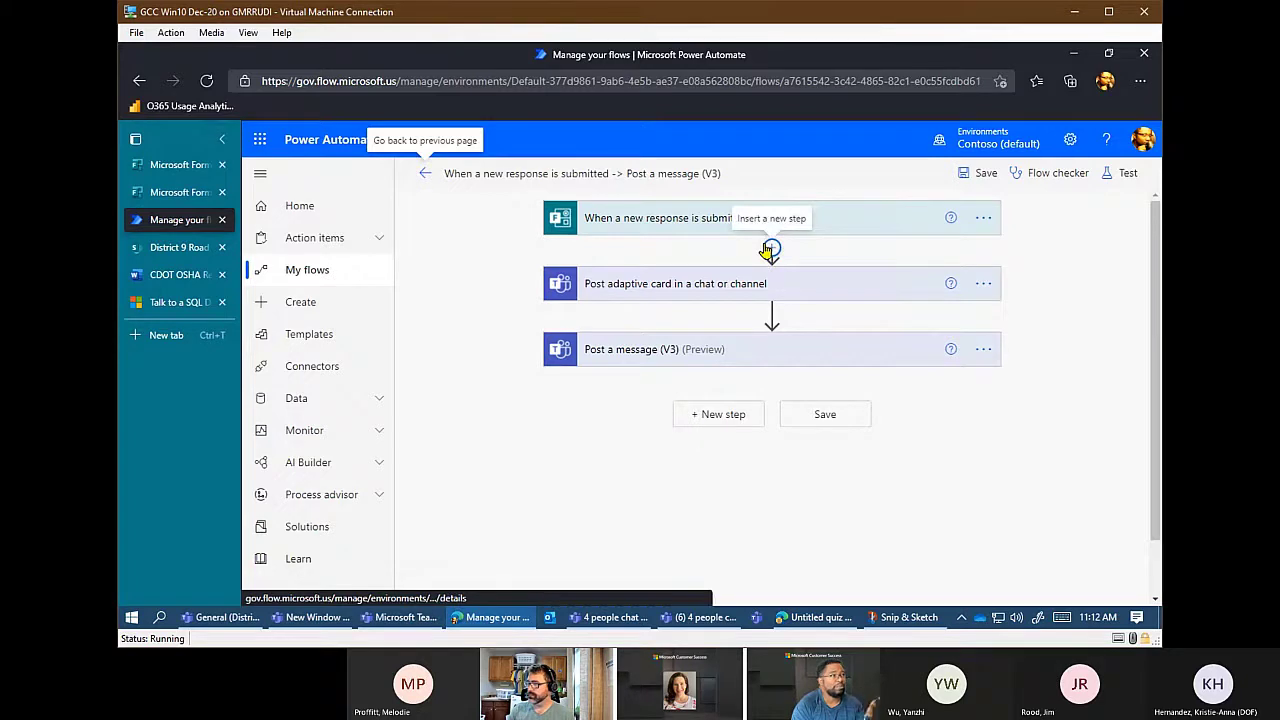
click(770, 250)
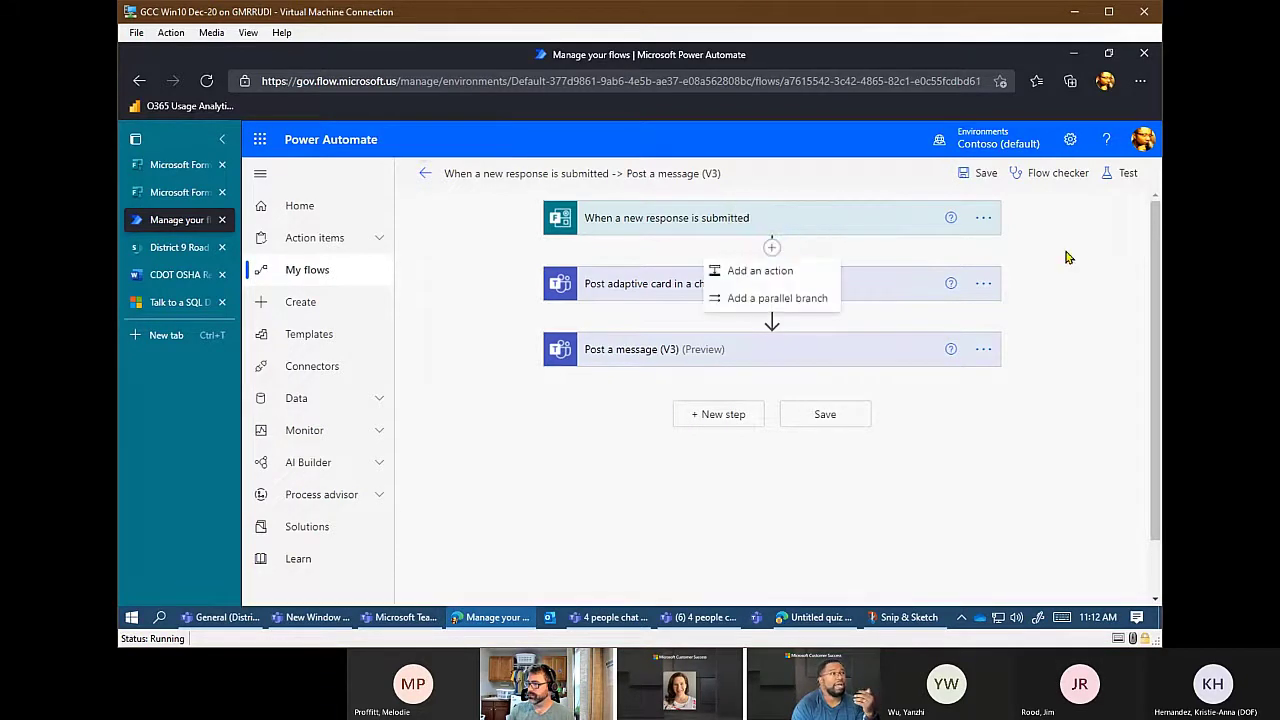
click(825, 272)
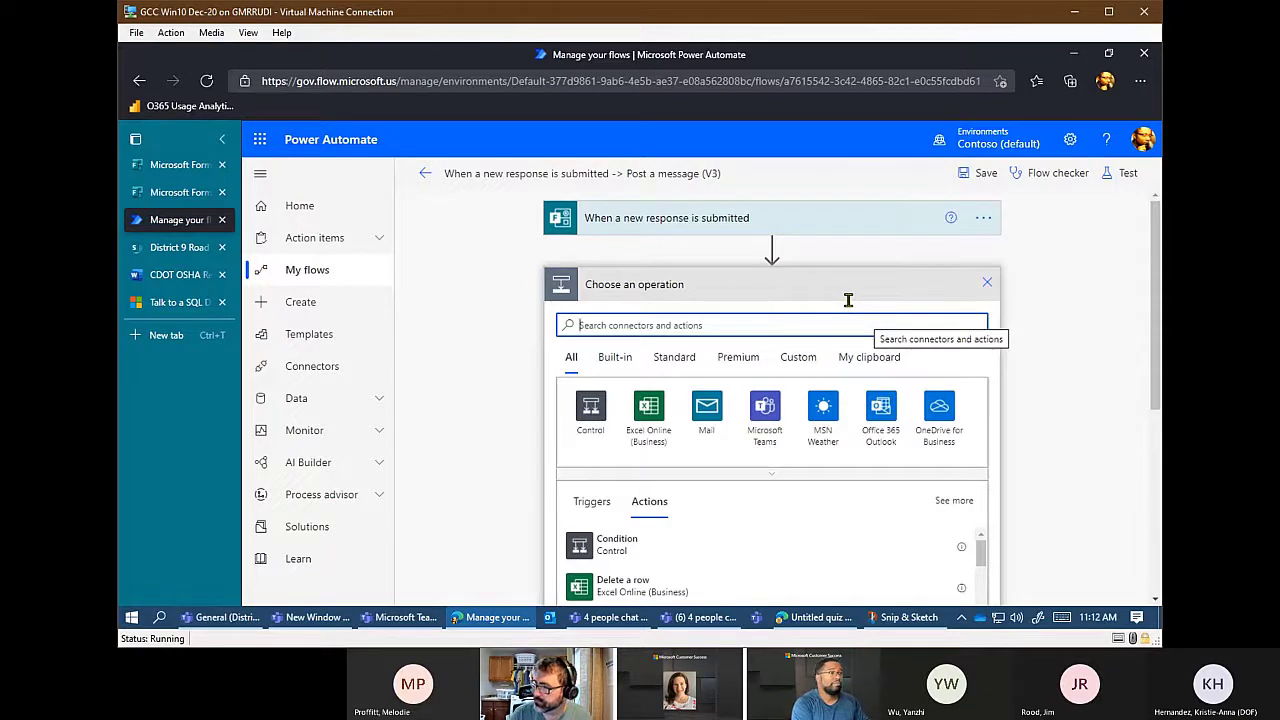
click(866, 426)
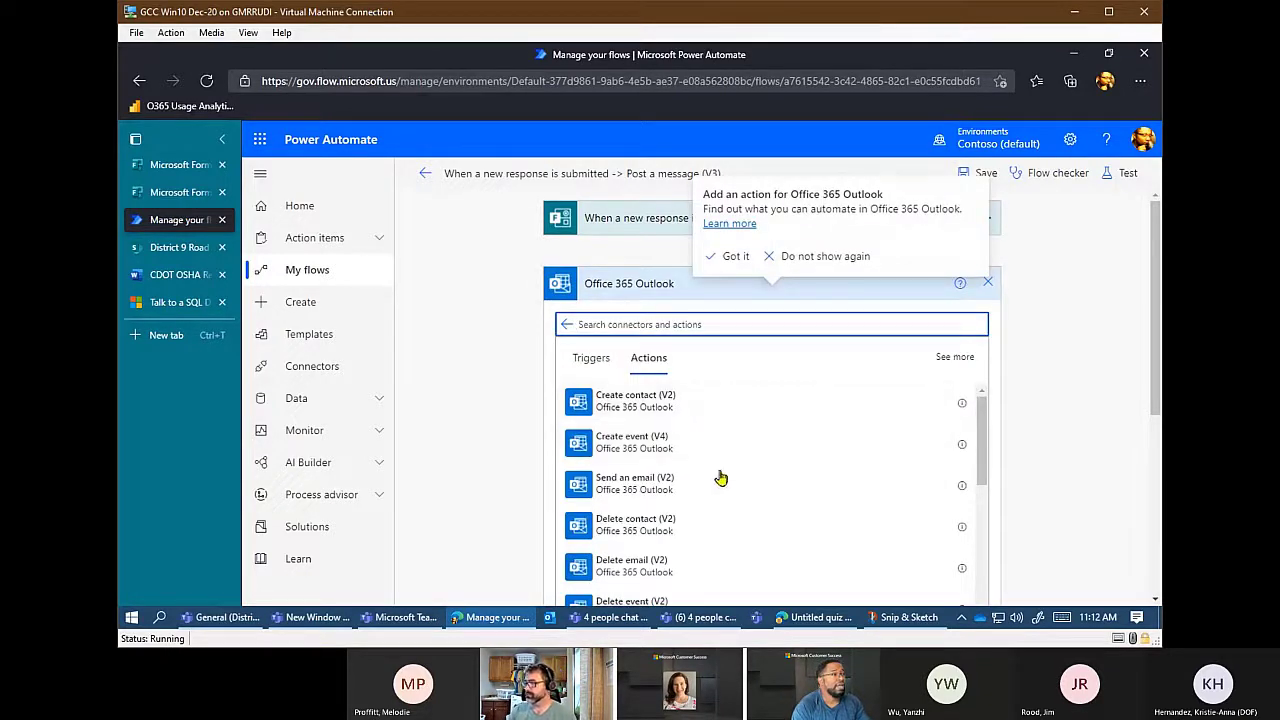
click(683, 487)
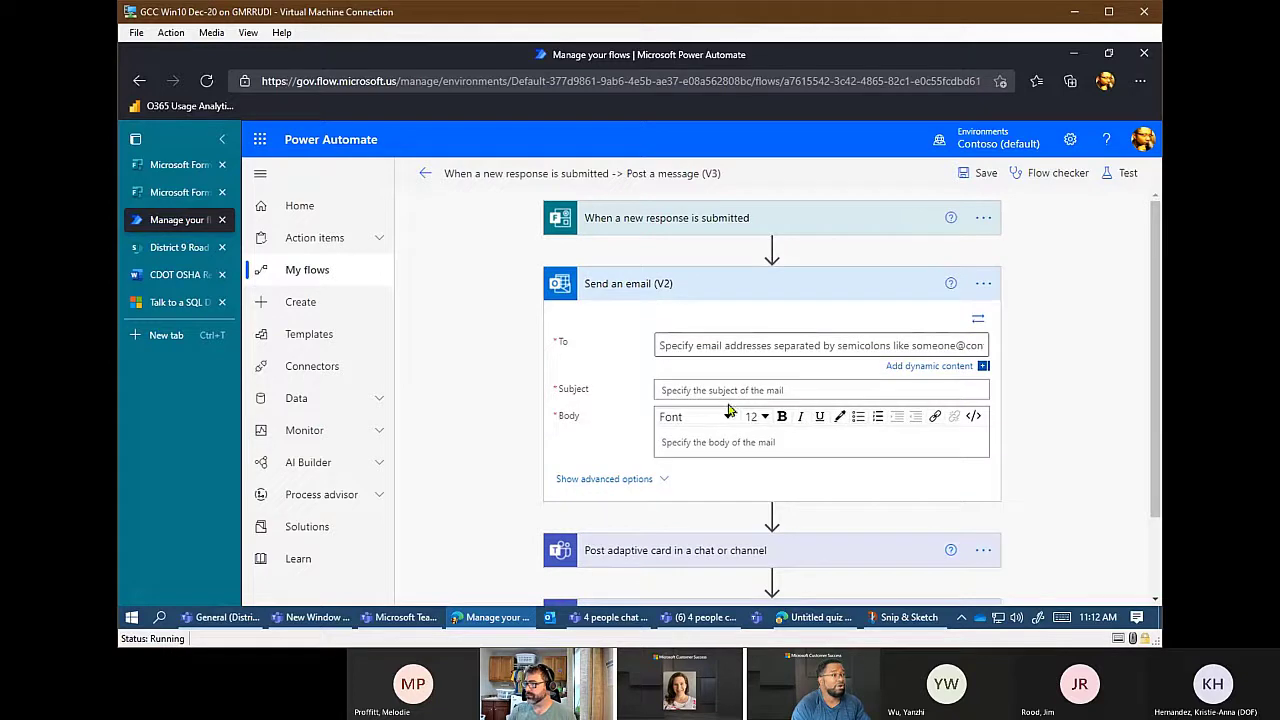
click(704, 424)
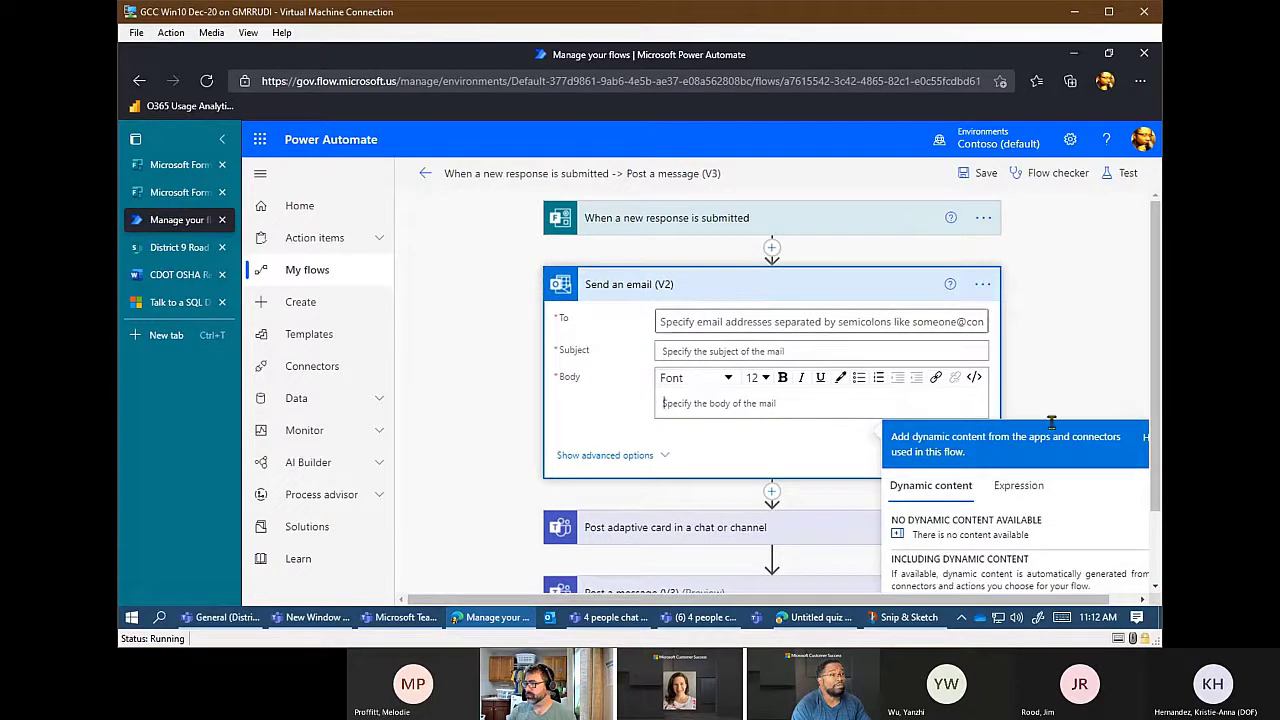
scroll(1000, 440, down, 2)
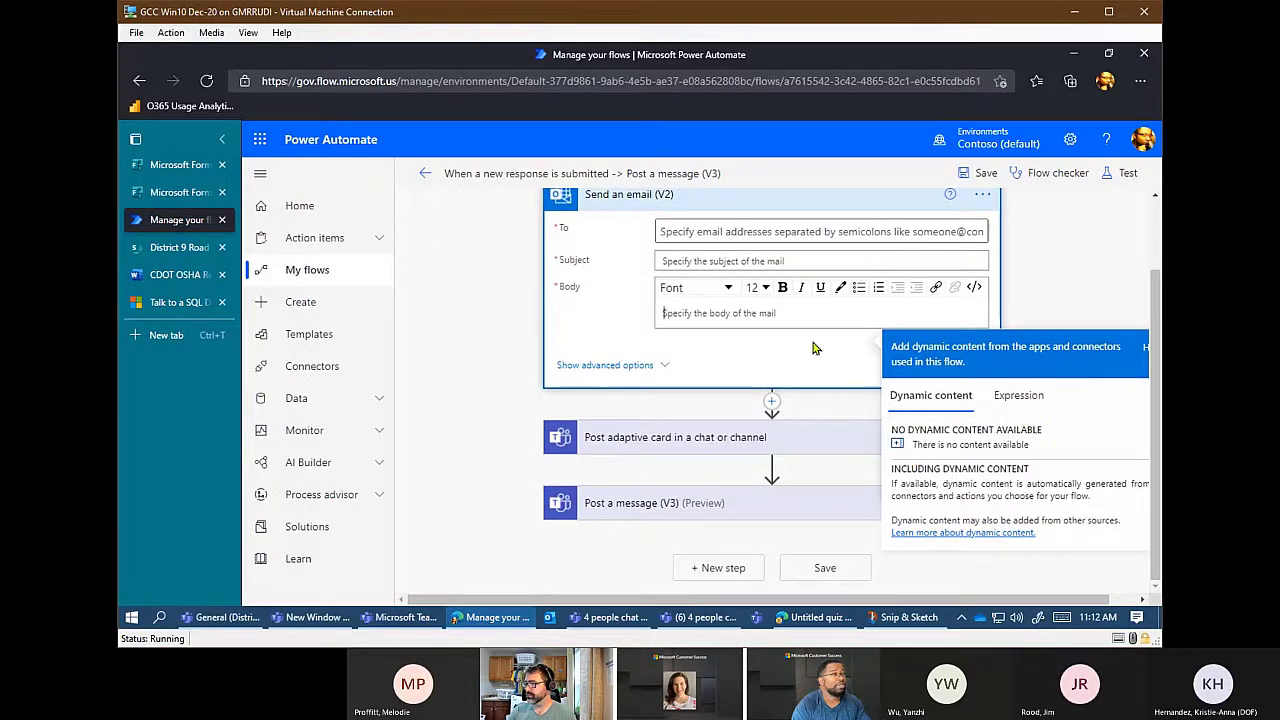
scroll(644, 408, up, 2)
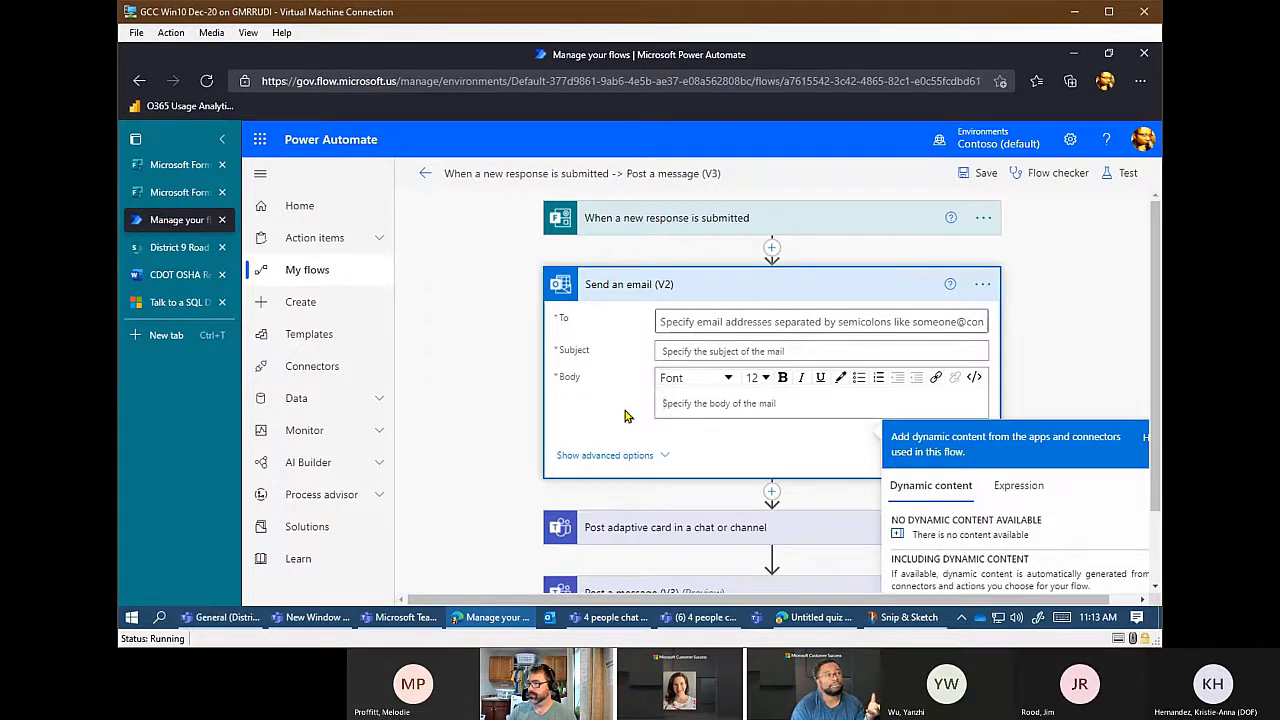
Collapse Send an email and inspect Post a message (V3): CDOT Bonds Mgmt Audit team, General channel, message HTML.
click(1120, 380)
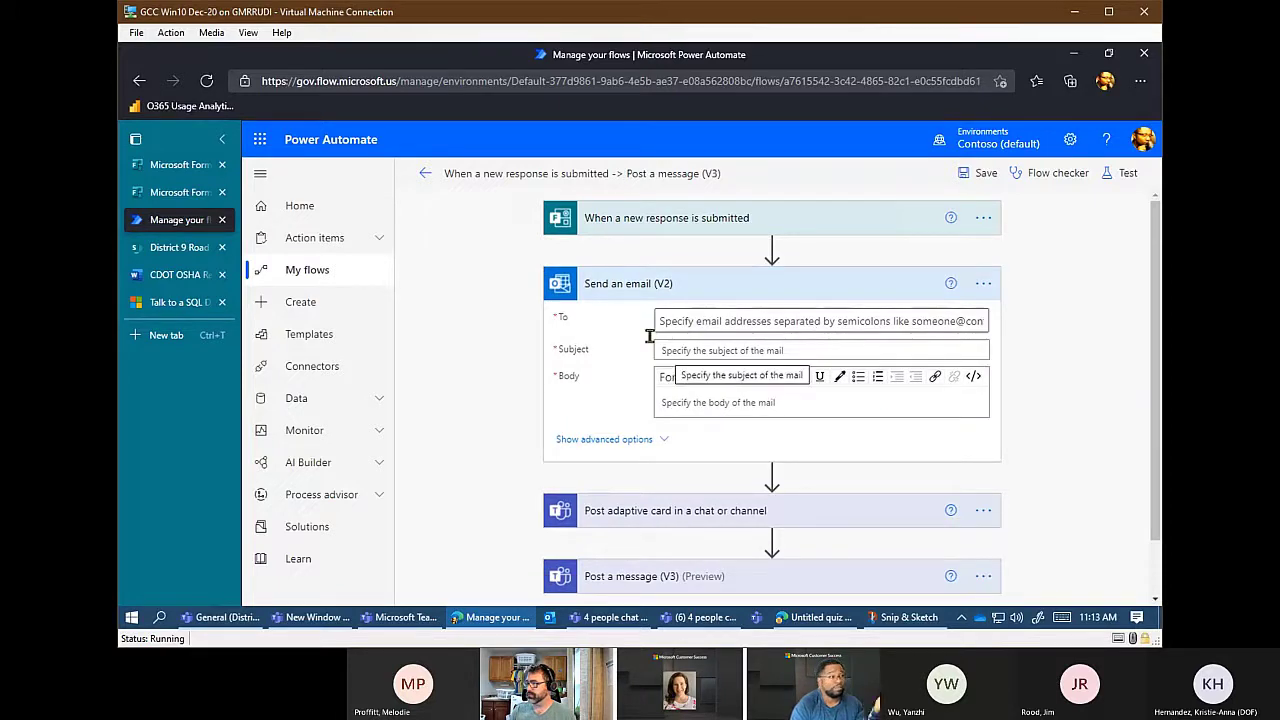
scroll(654, 590, down, 1)
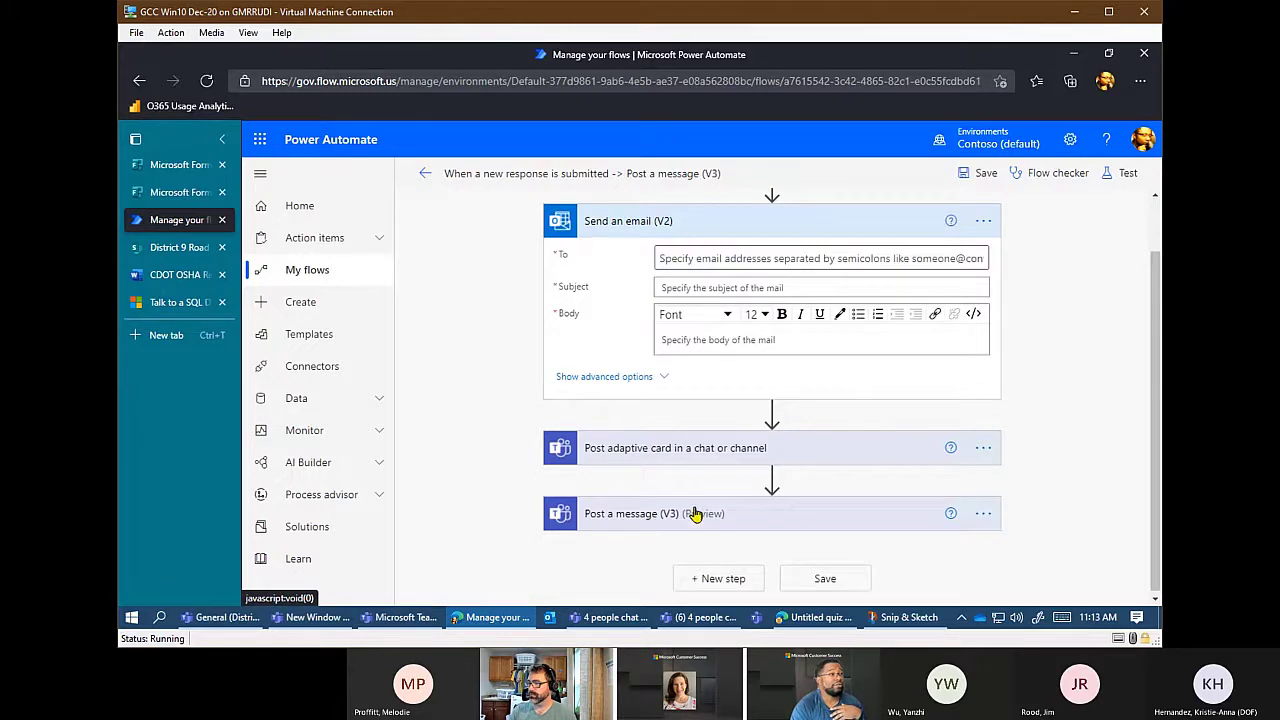
click(694, 514)
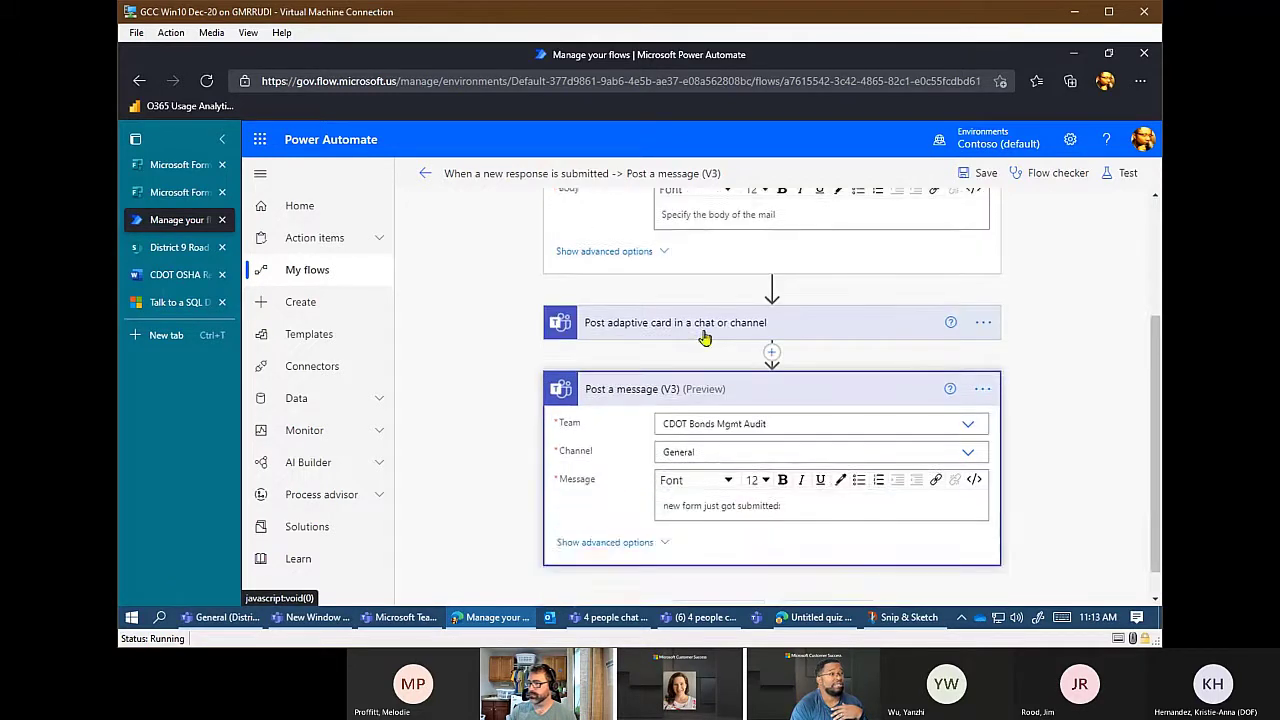
scroll(631, 273, up, 1)
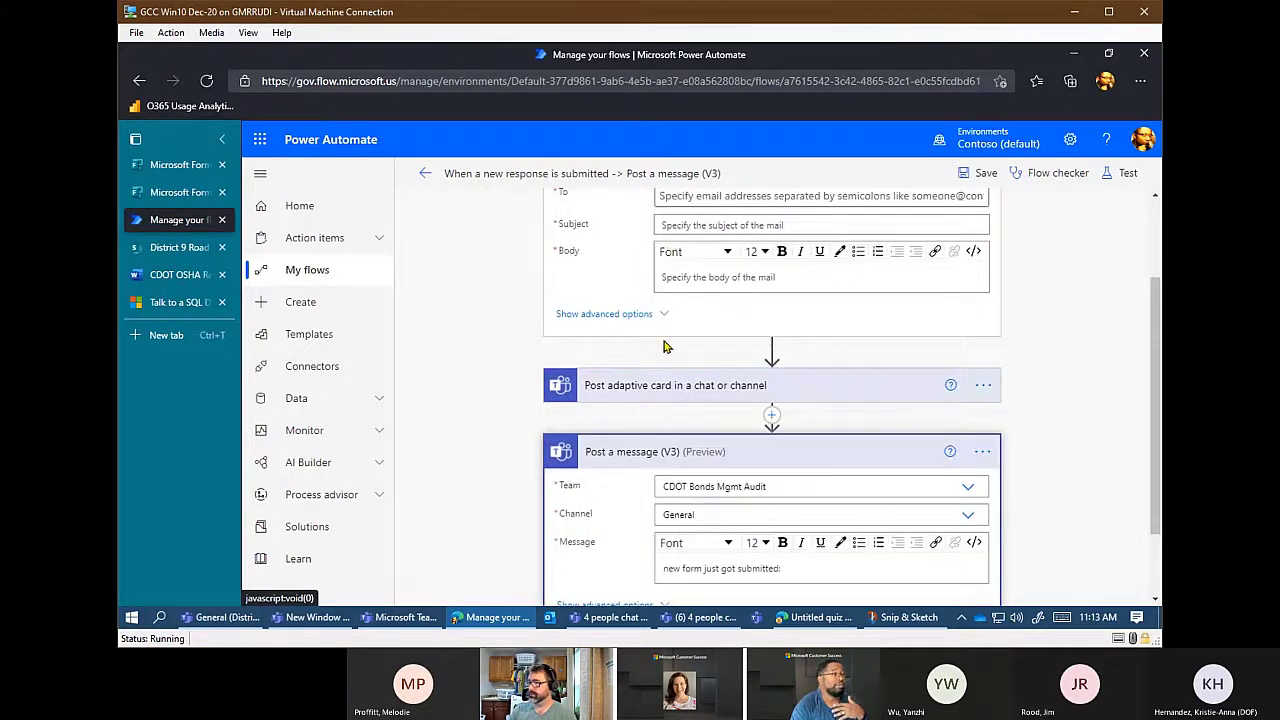
scroll(665, 497, down, 1)
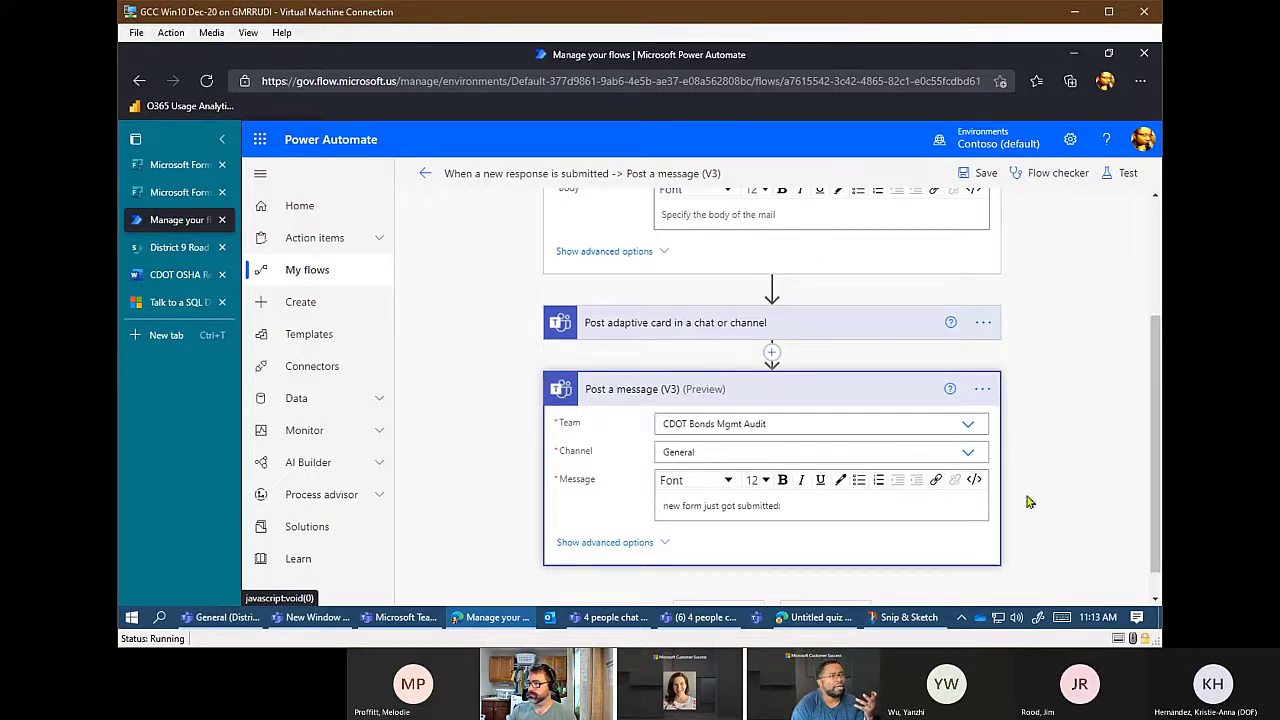
click(974, 480)
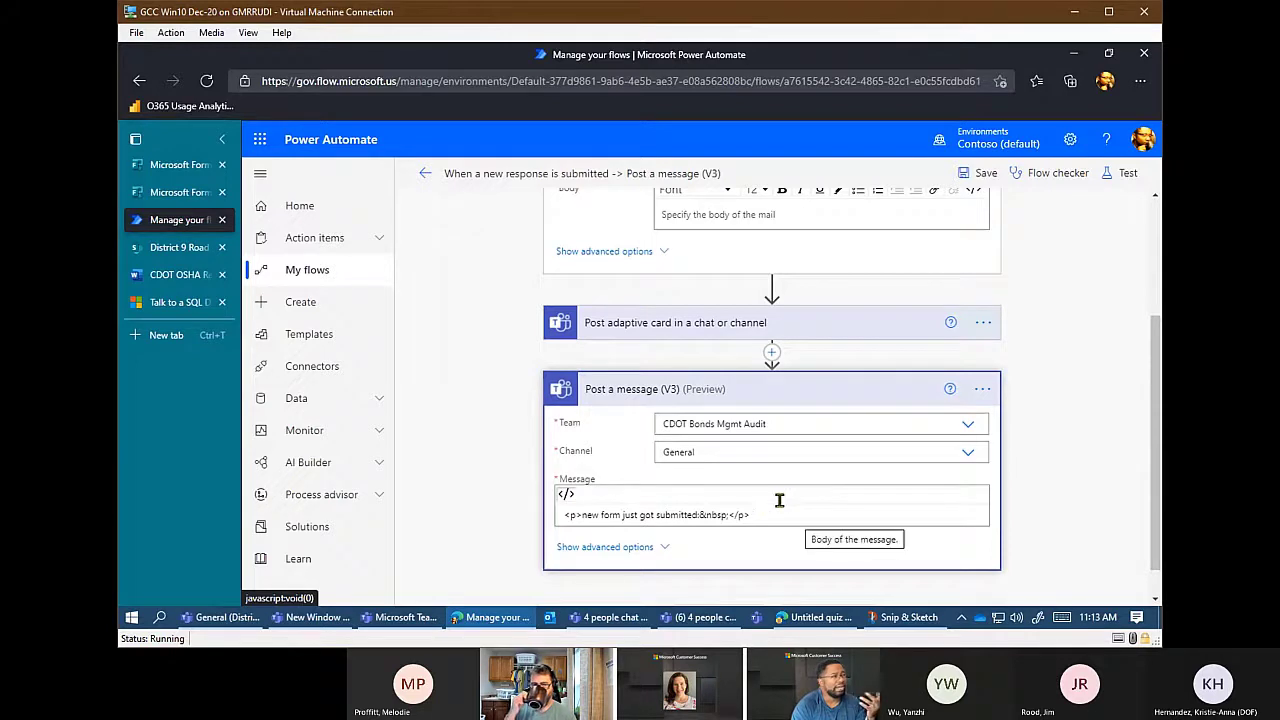
click(564, 494)
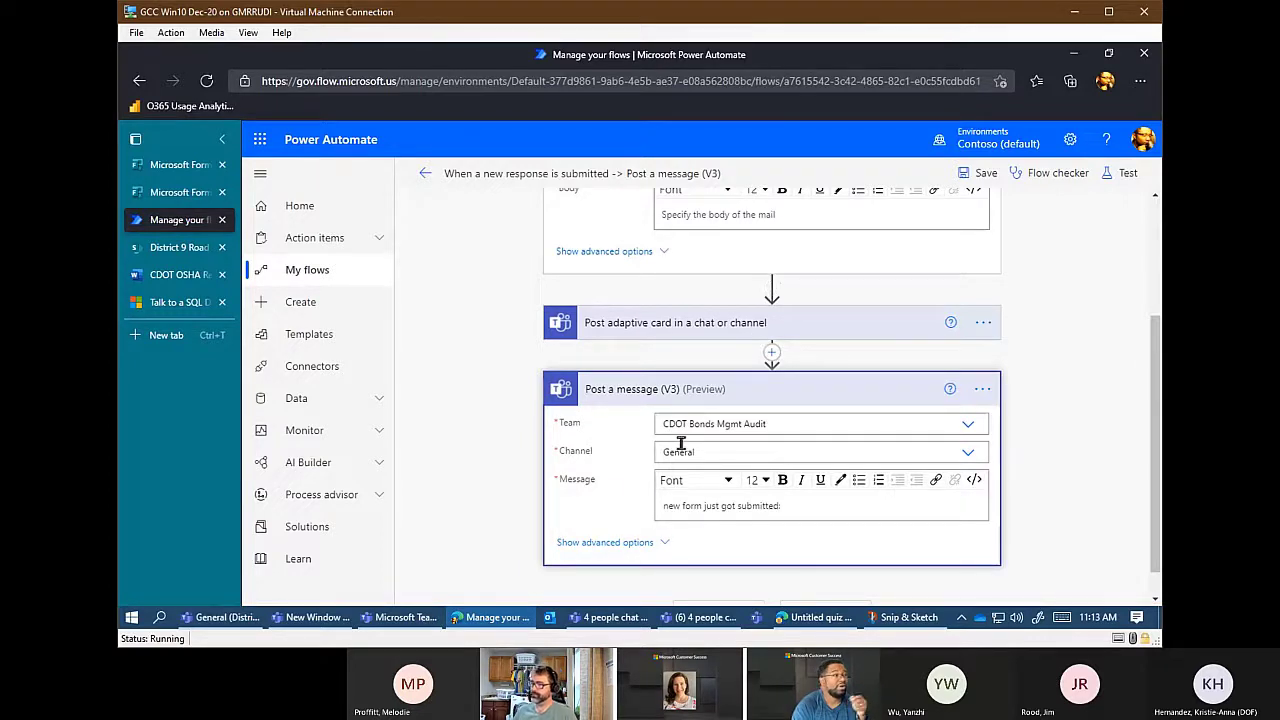
scroll(650, 452, up, 1)
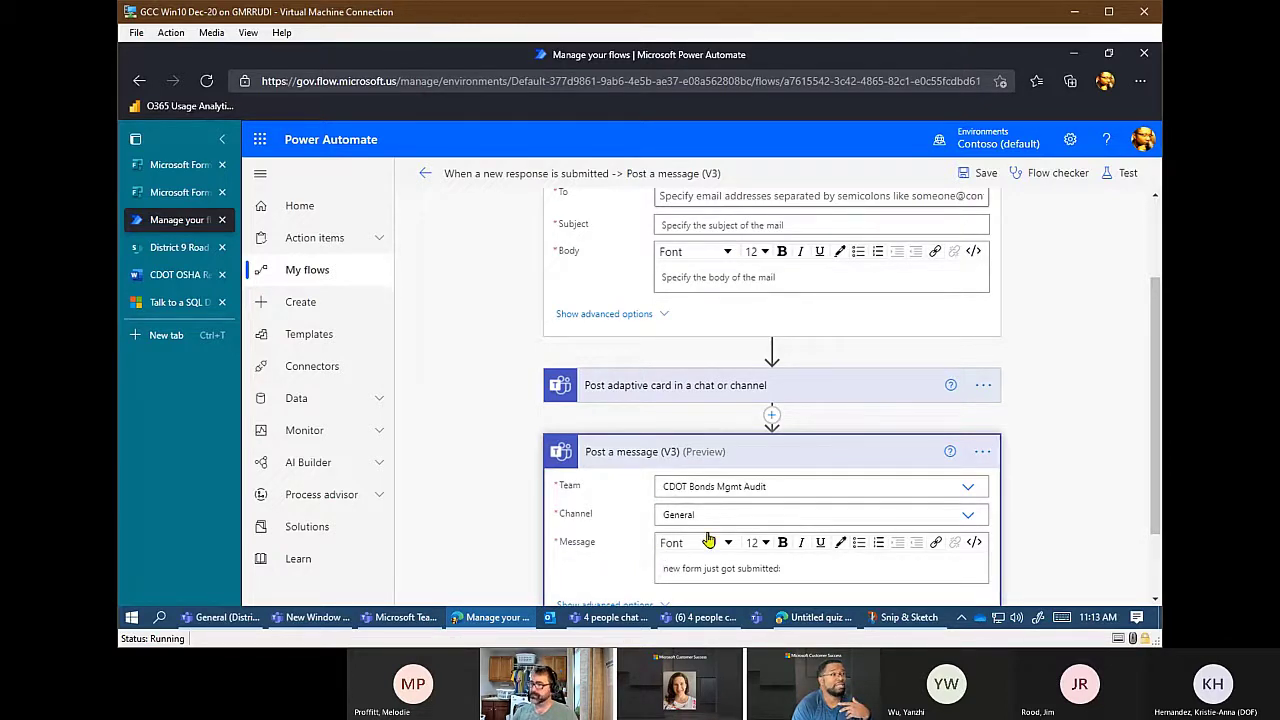
scroll(725, 385, up, 2)
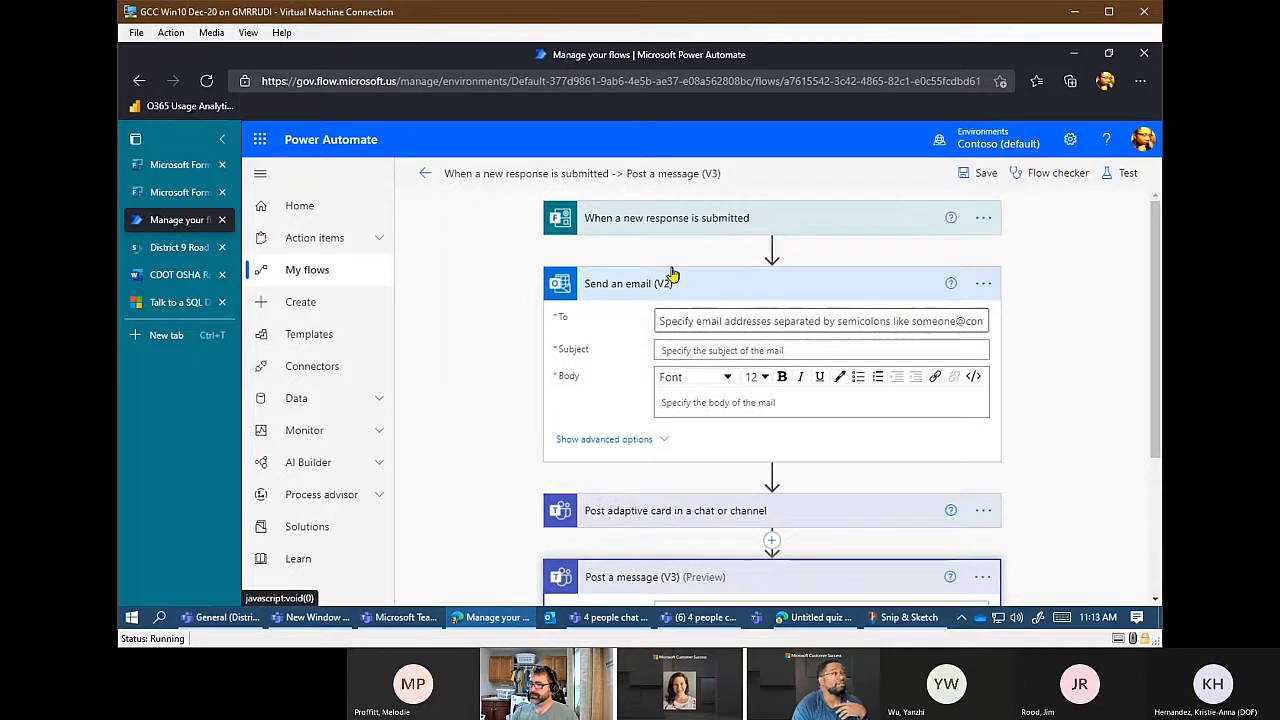
Go back from the SQL article to the TeamsFlowInGCC listing and open the Tracking End-User Video Training post.
click(172, 306)
scroll(603, 375, down, 2)
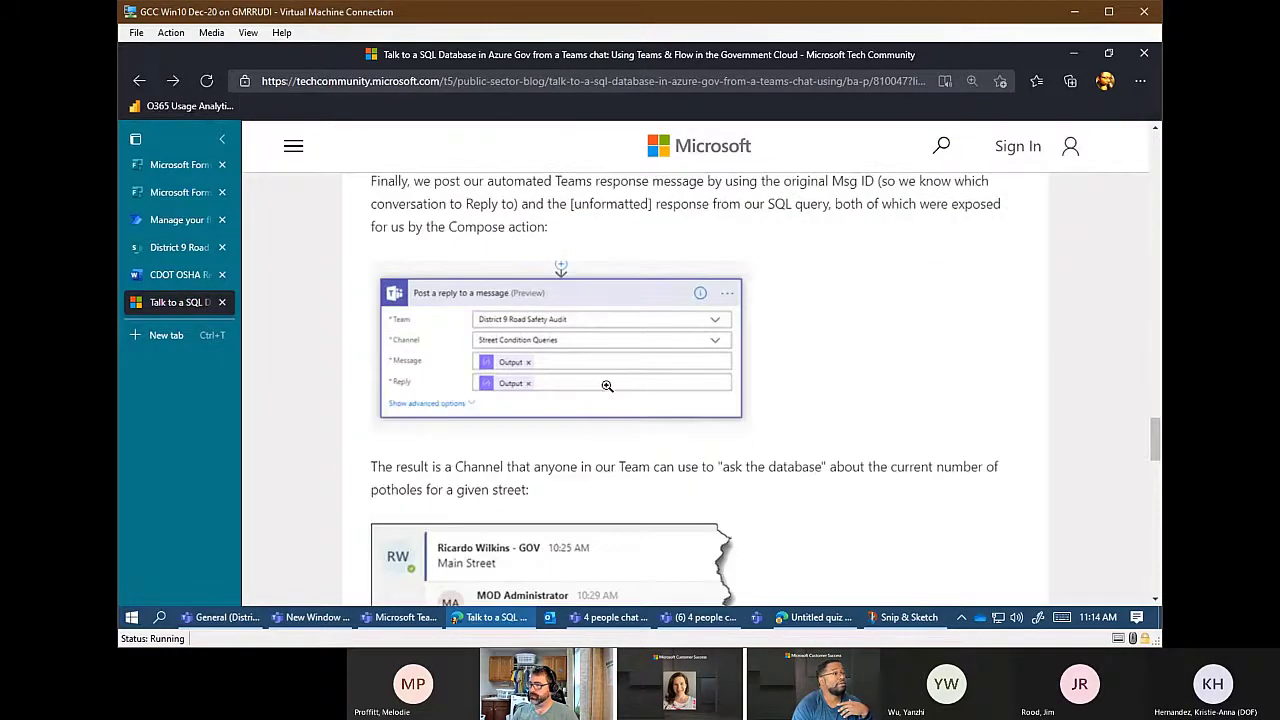
scroll(440, 357, up, 2)
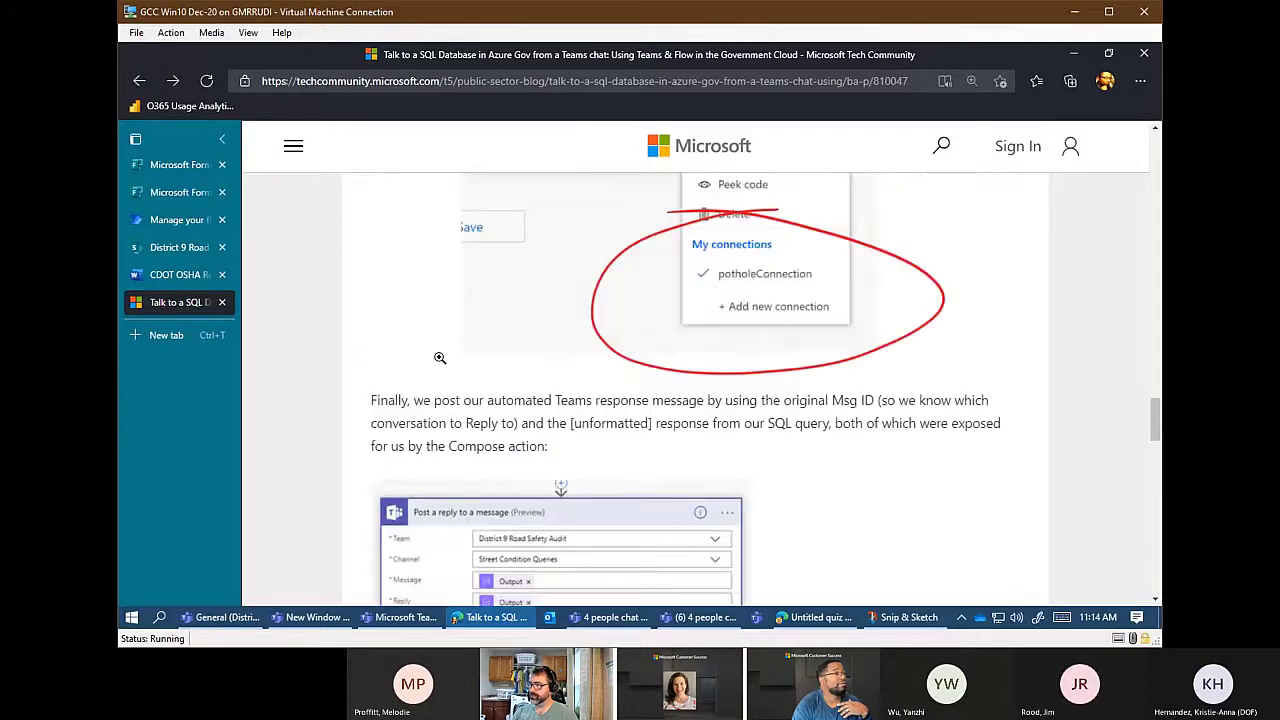
key(alt+Left)
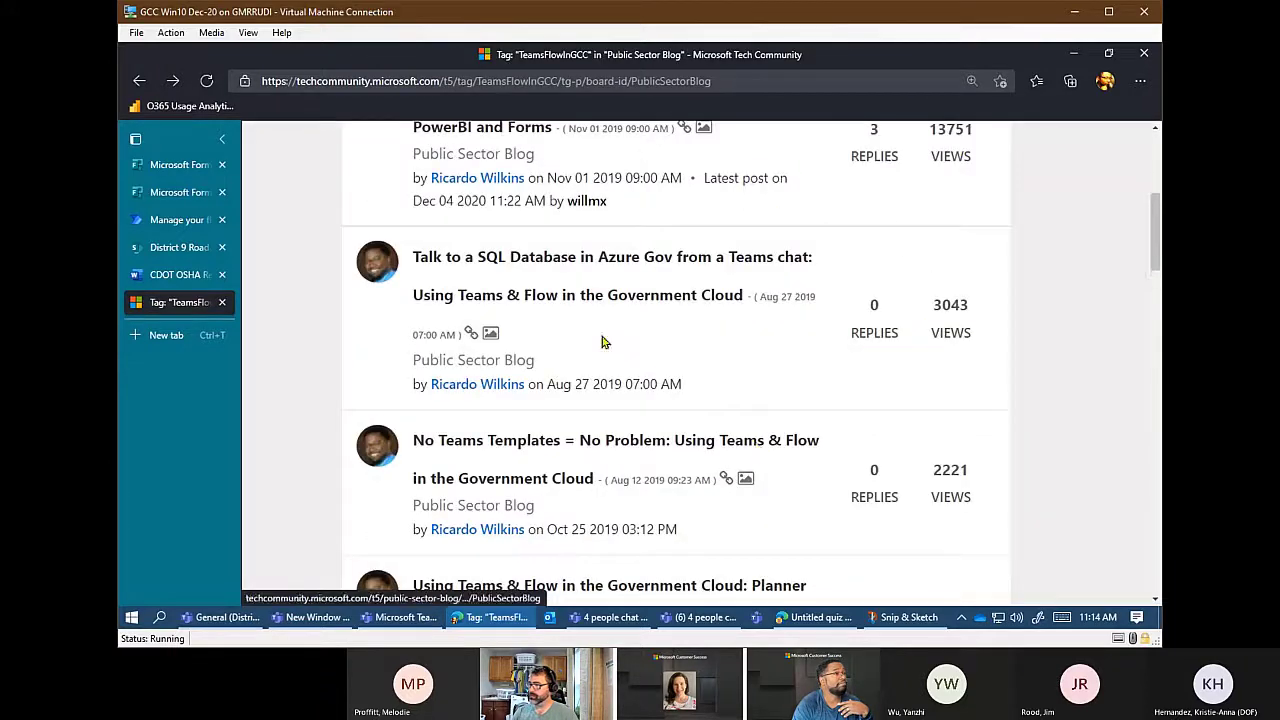
scroll(655, 406, up, 1)
scroll(654, 334, up, 1)
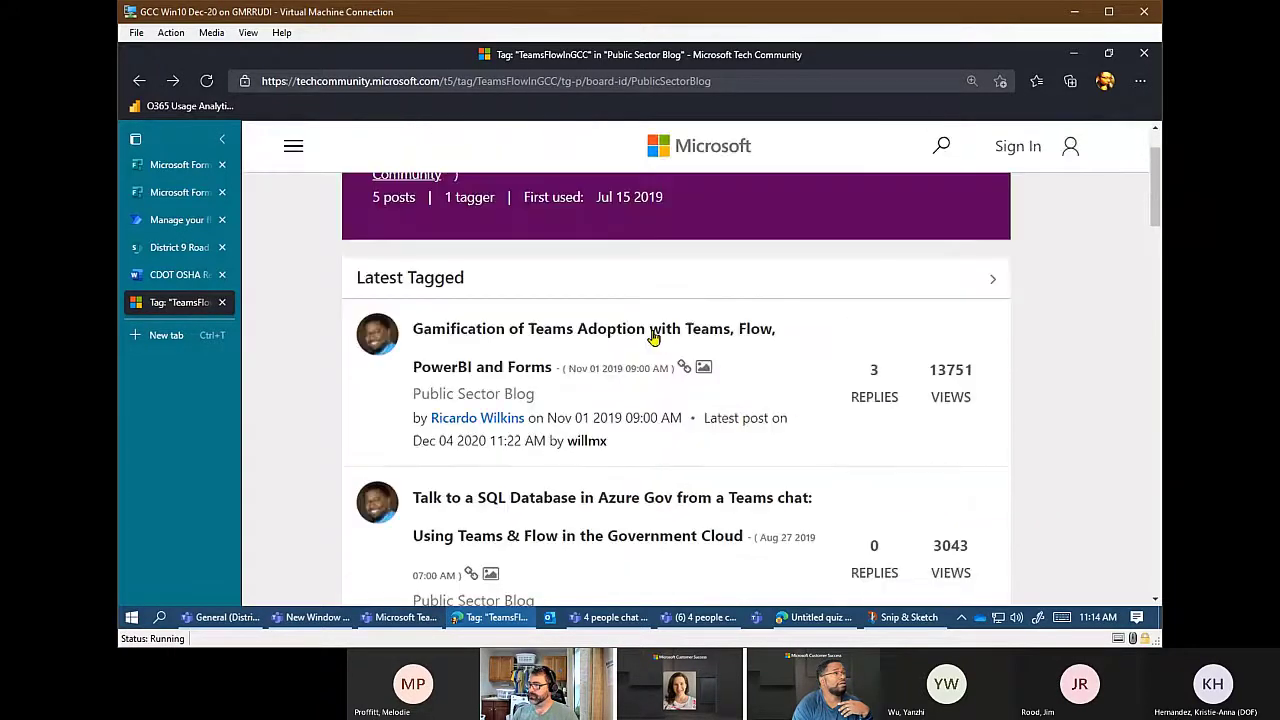
scroll(659, 447, down, 2)
scroll(659, 447, down, 2)
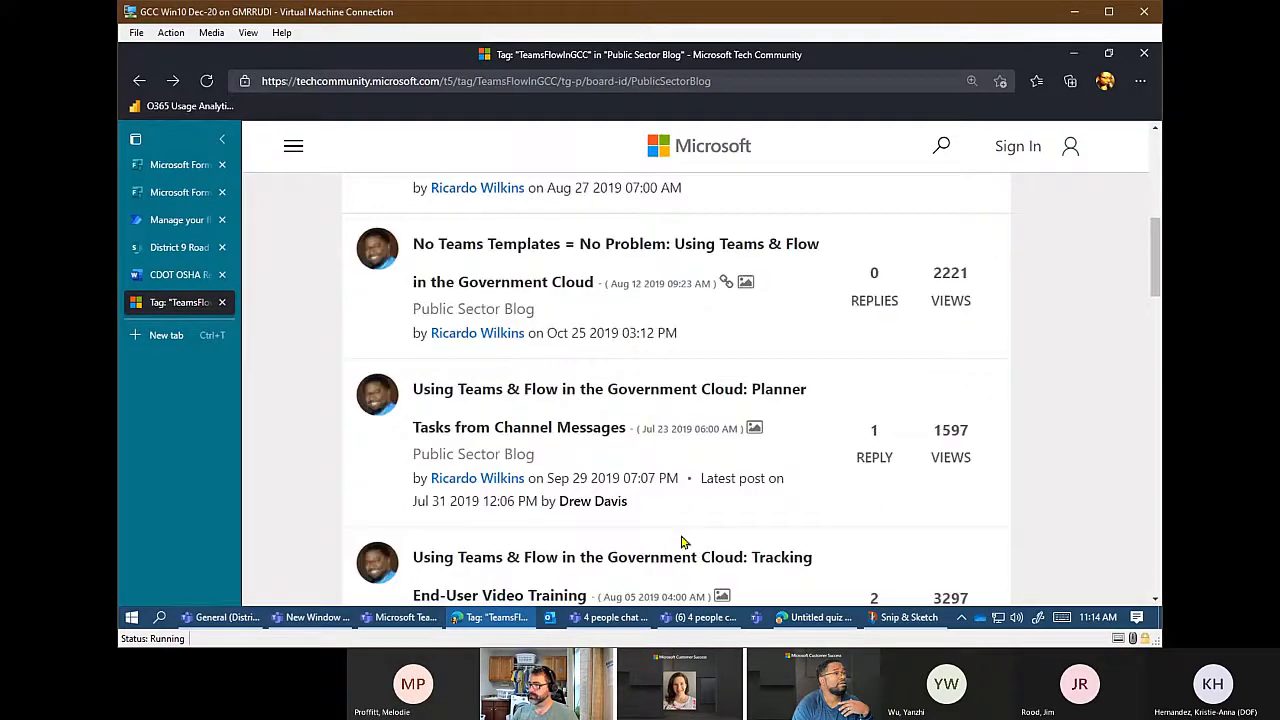
click(657, 563)
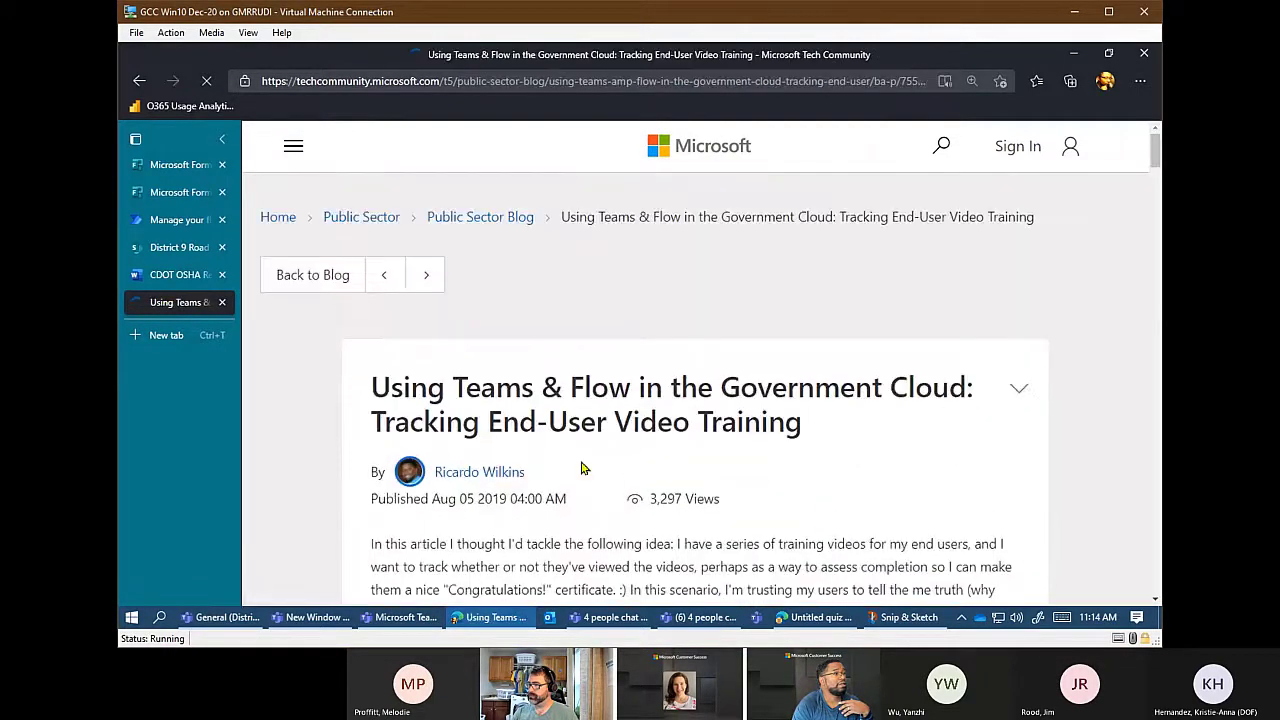
Scroll through the video training article, then return to the Power Automate flow editor.
scroll(597, 462, down, 15)
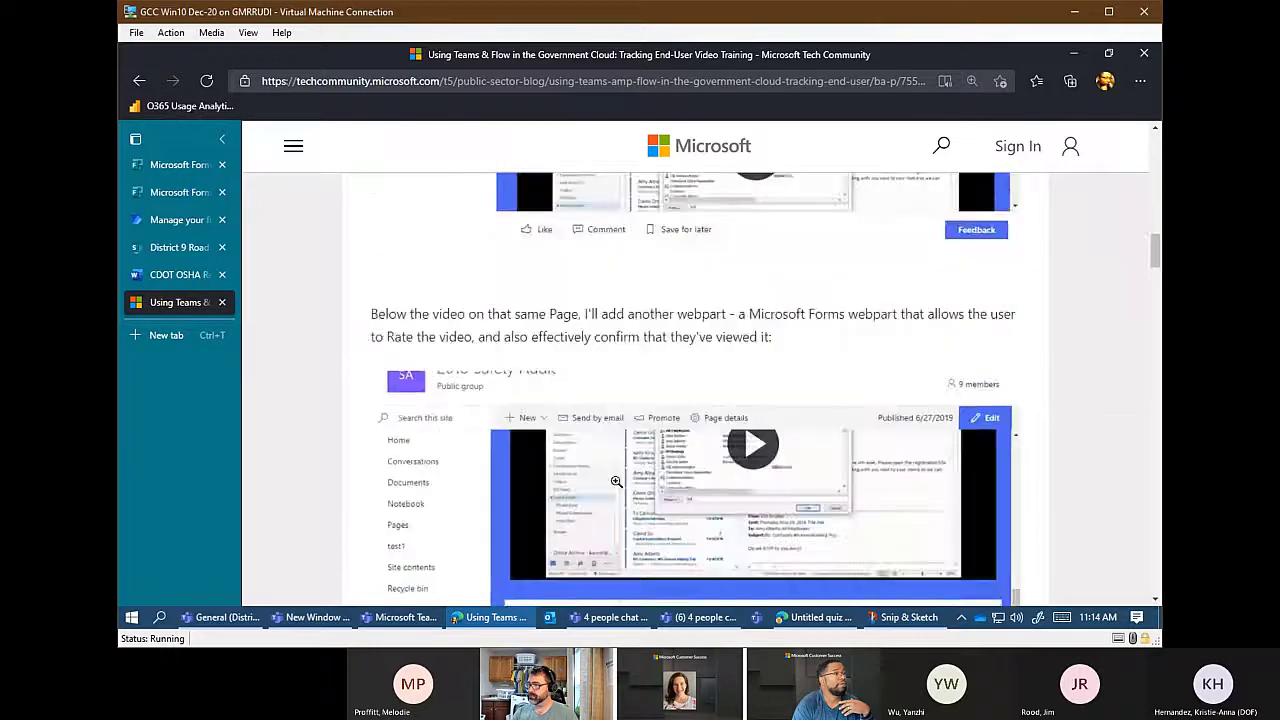
scroll(617, 481, down, 3)
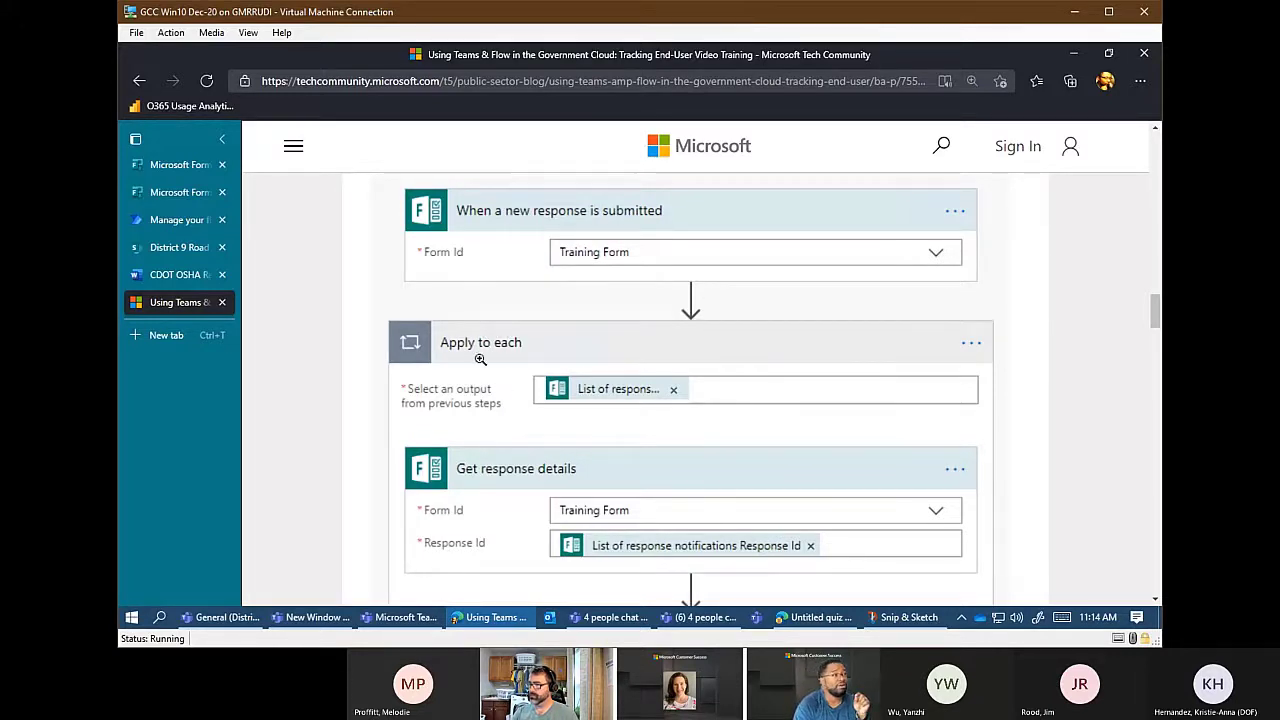
scroll(662, 340, down, 1)
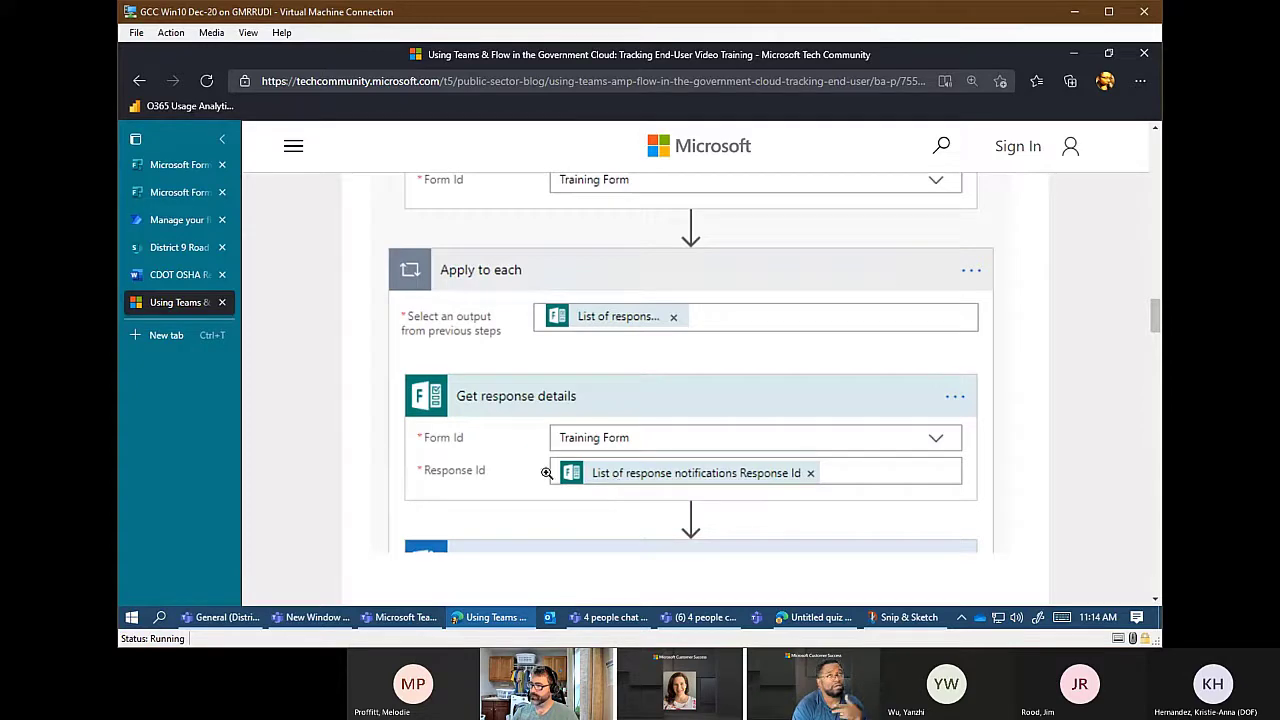
scroll(640, 430, down, 2)
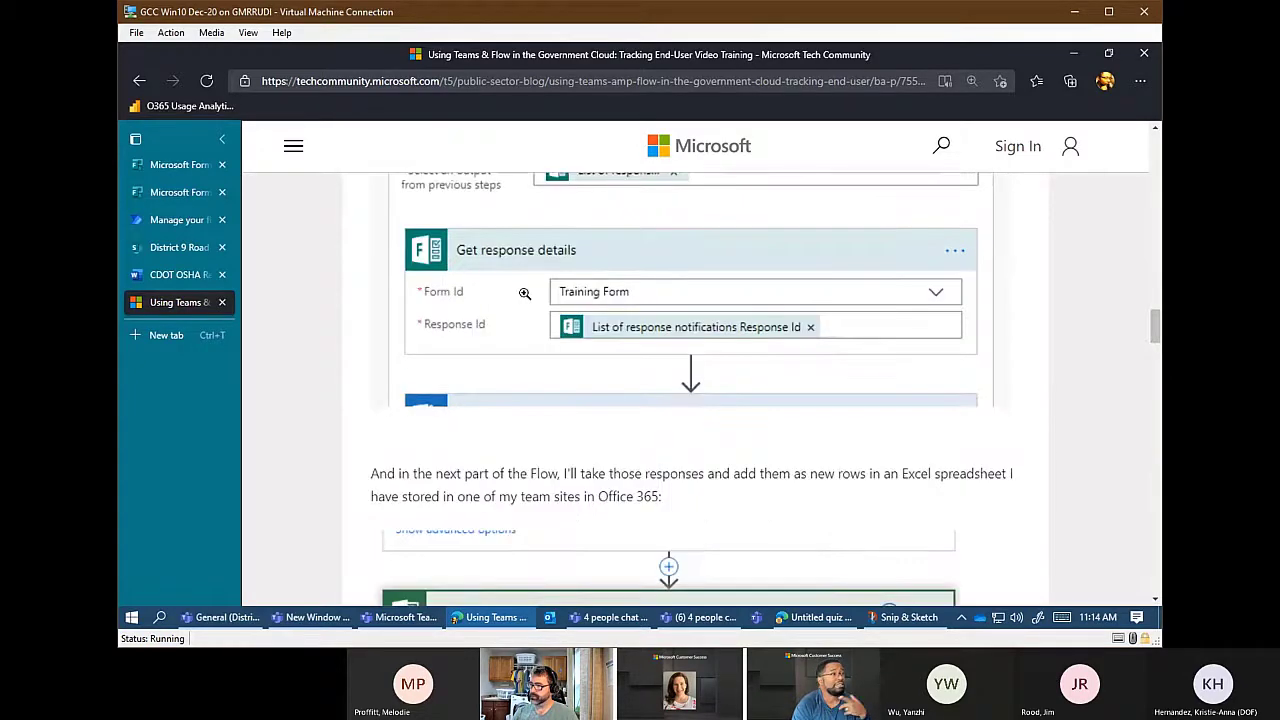
scroll(709, 566, down, 1)
scroll(709, 566, down, 2)
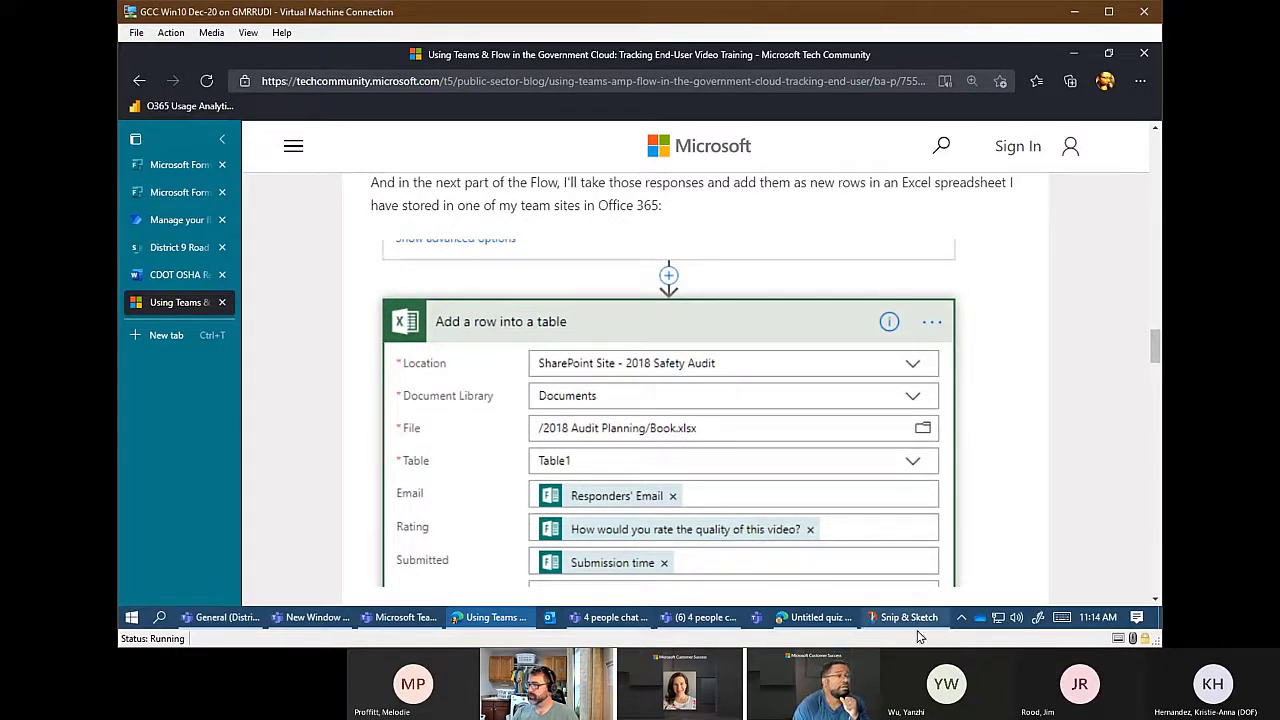
mouse_move(921, 638)
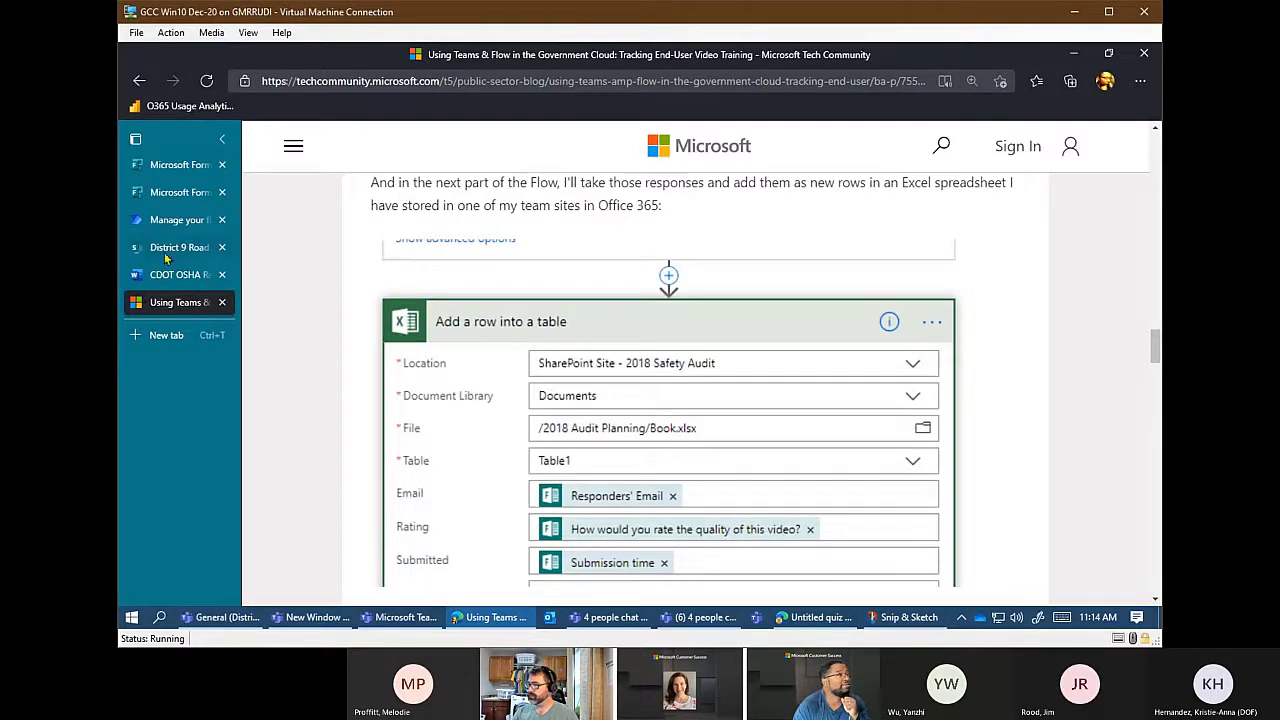
click(170, 221)
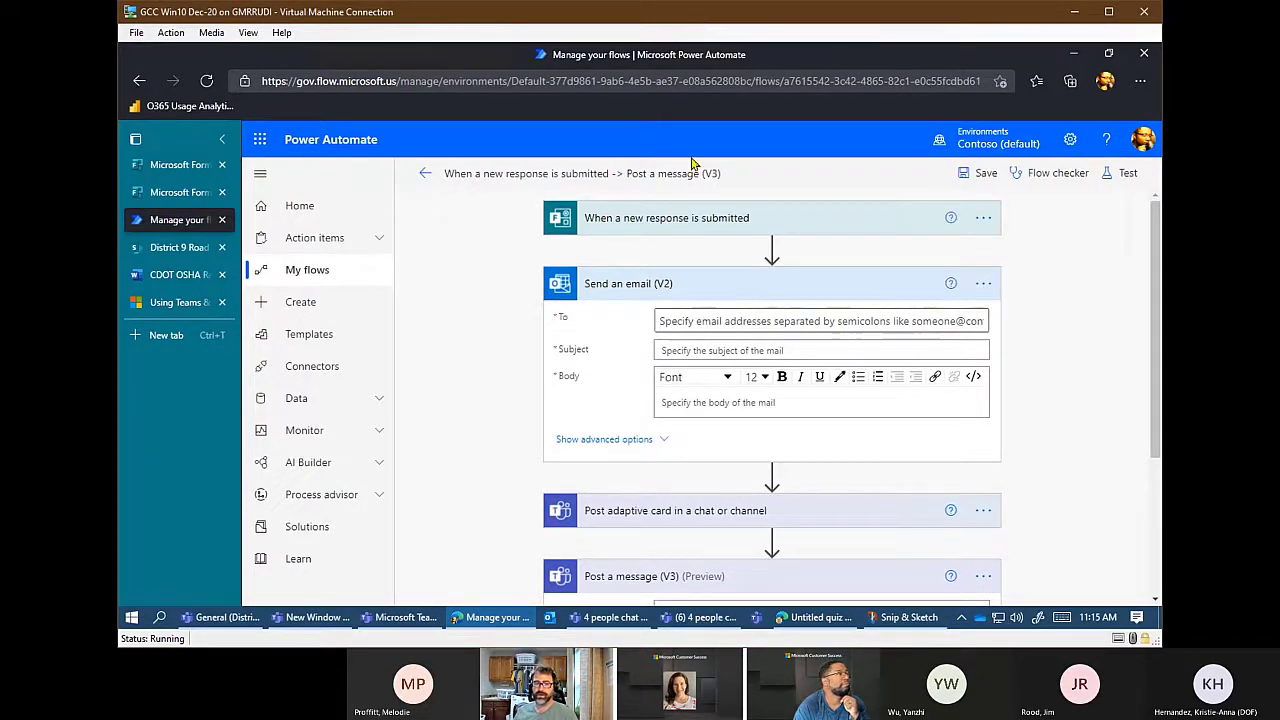
click(222, 617)
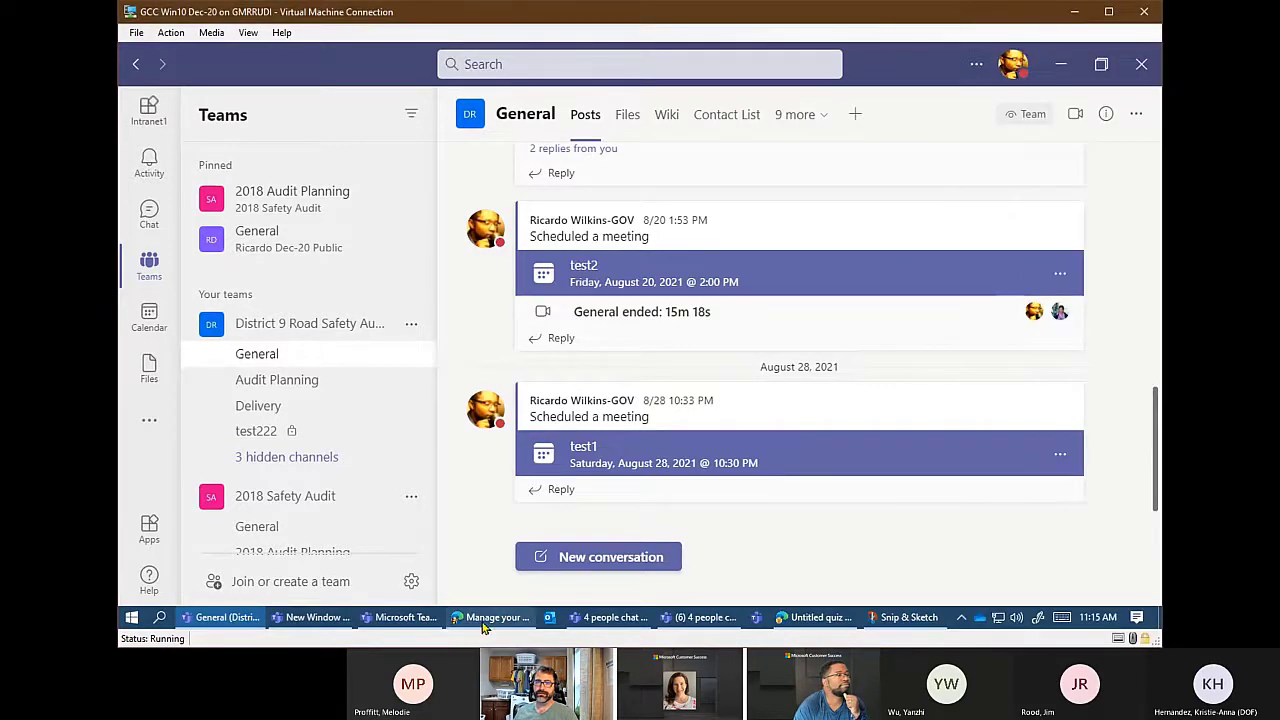
click(500, 618)
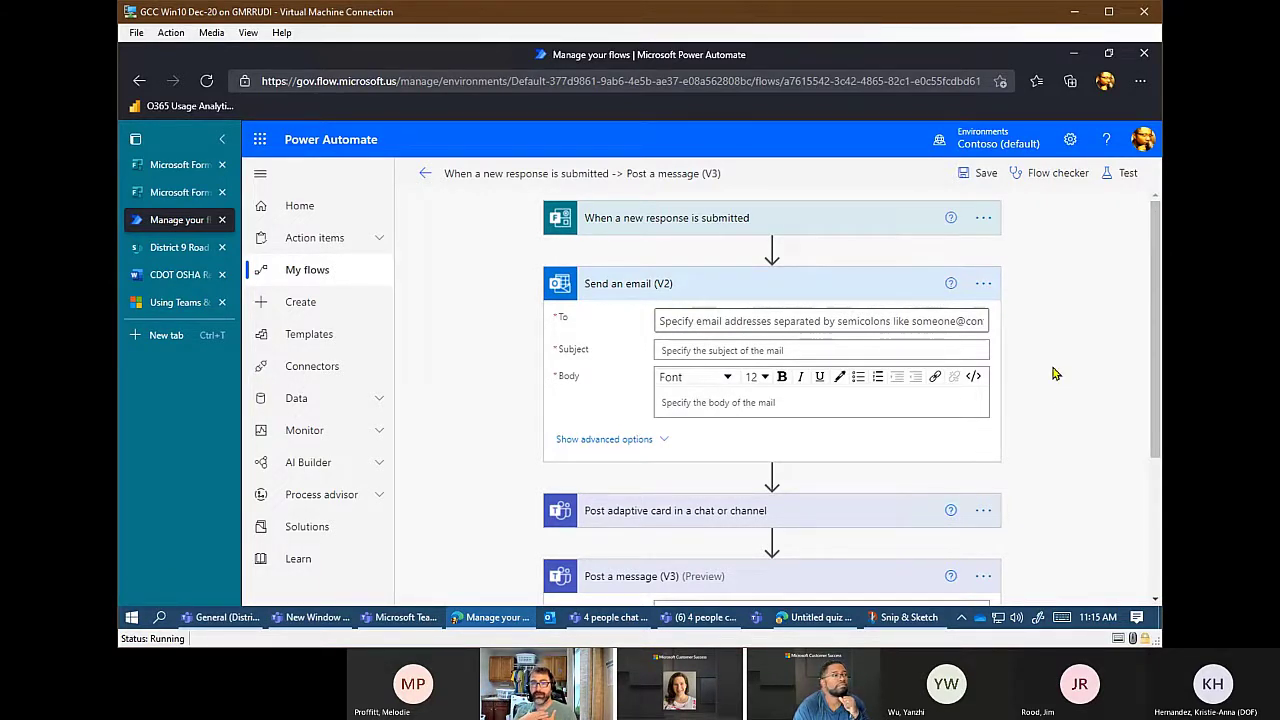
Switch from the flow editor to the Teams calendar showing late August to early September 2021.
scroll(1040, 392, down, 1)
scroll(1040, 392, up, 1)
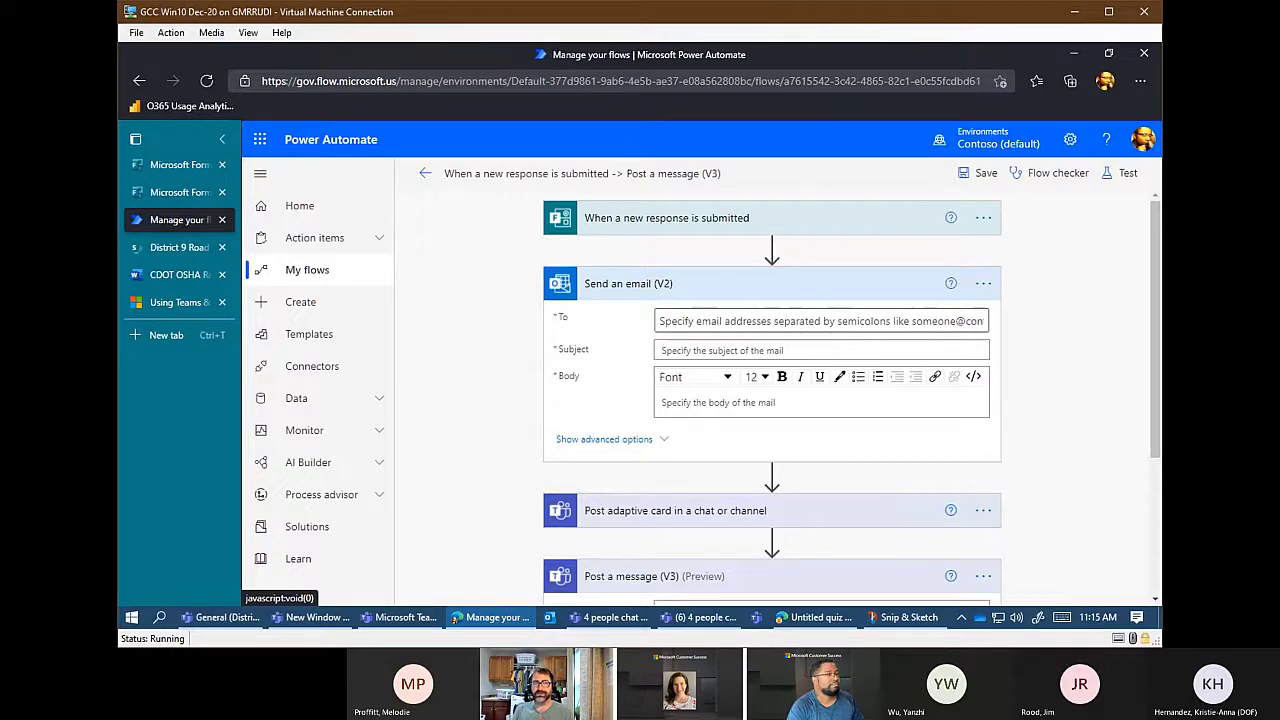
mouse_move(700, 617)
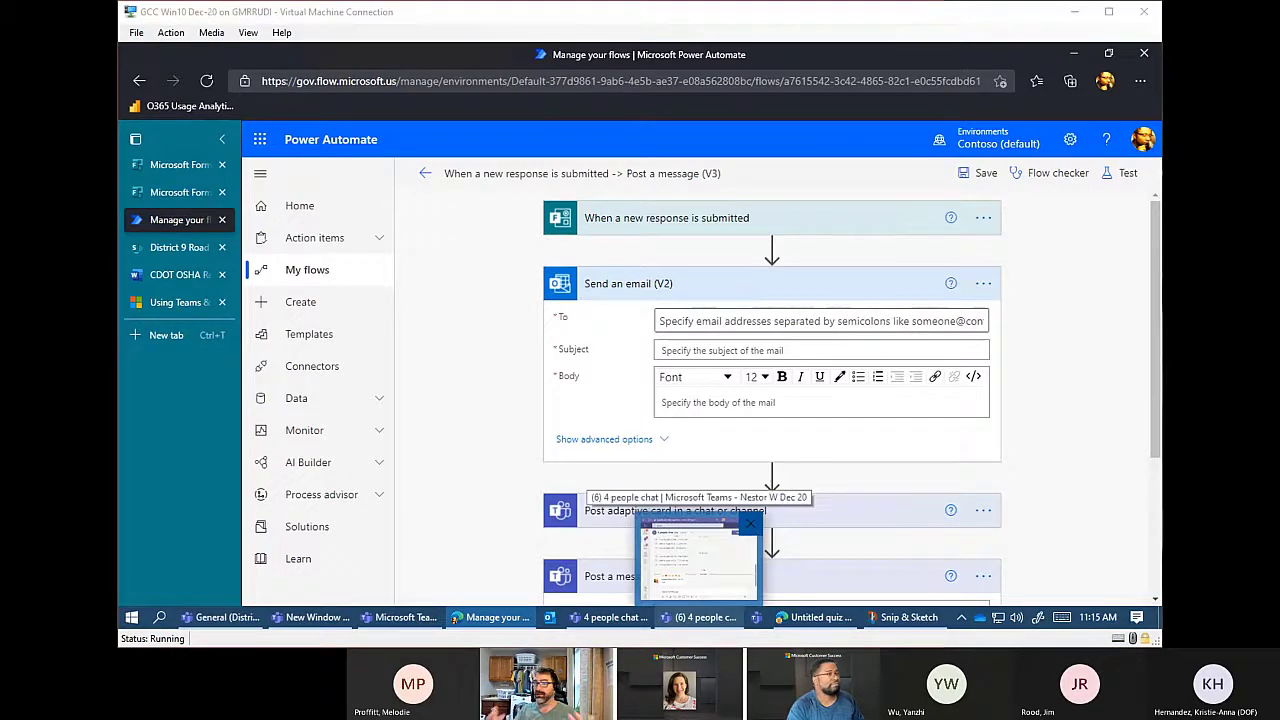
click(698, 560)
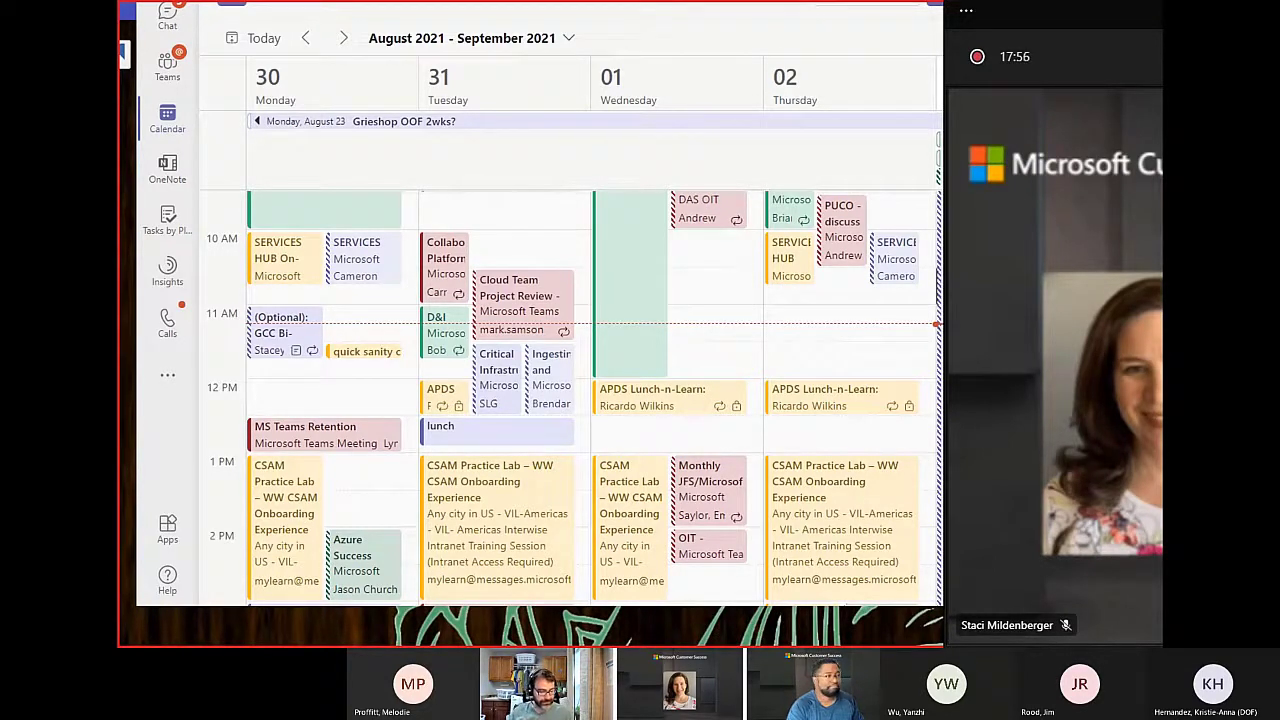
Switch back to the Power Automate flow editor with Alt+Tab.
key(alt+Tab)
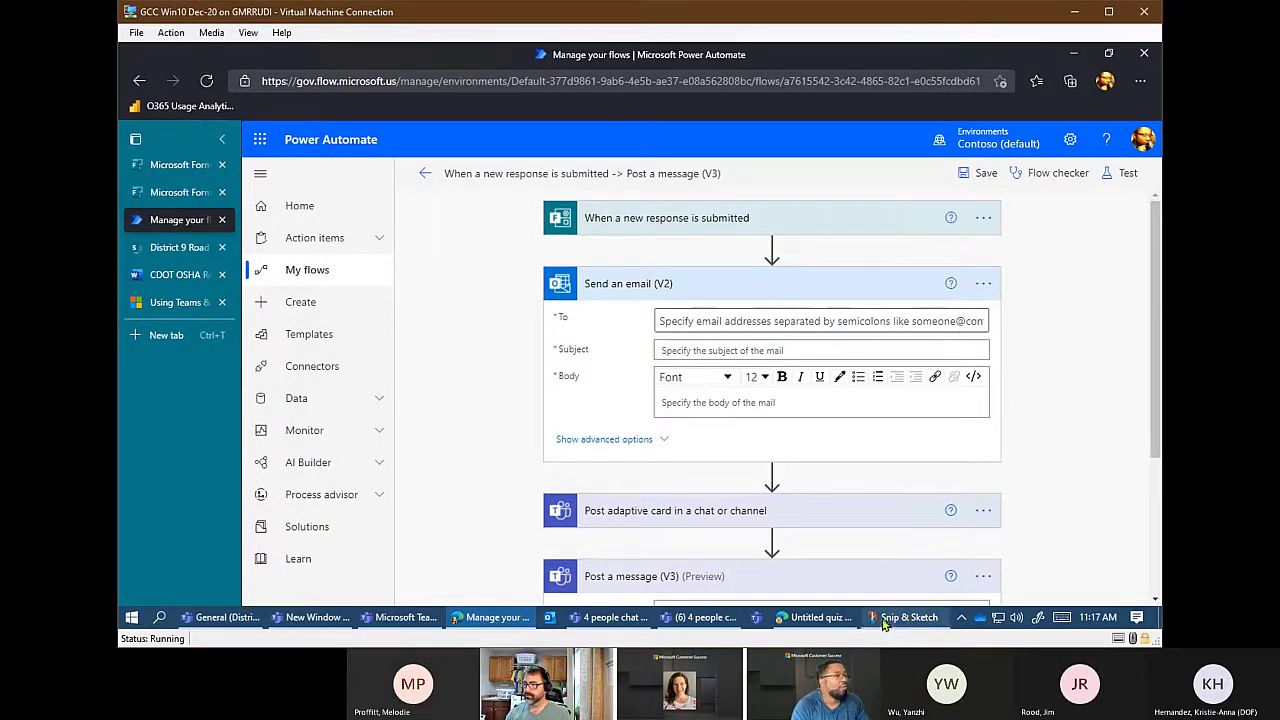
Bring Teams forward and show its calendar for the August 30 – September 3 work week.
mouse_move(840, 622)
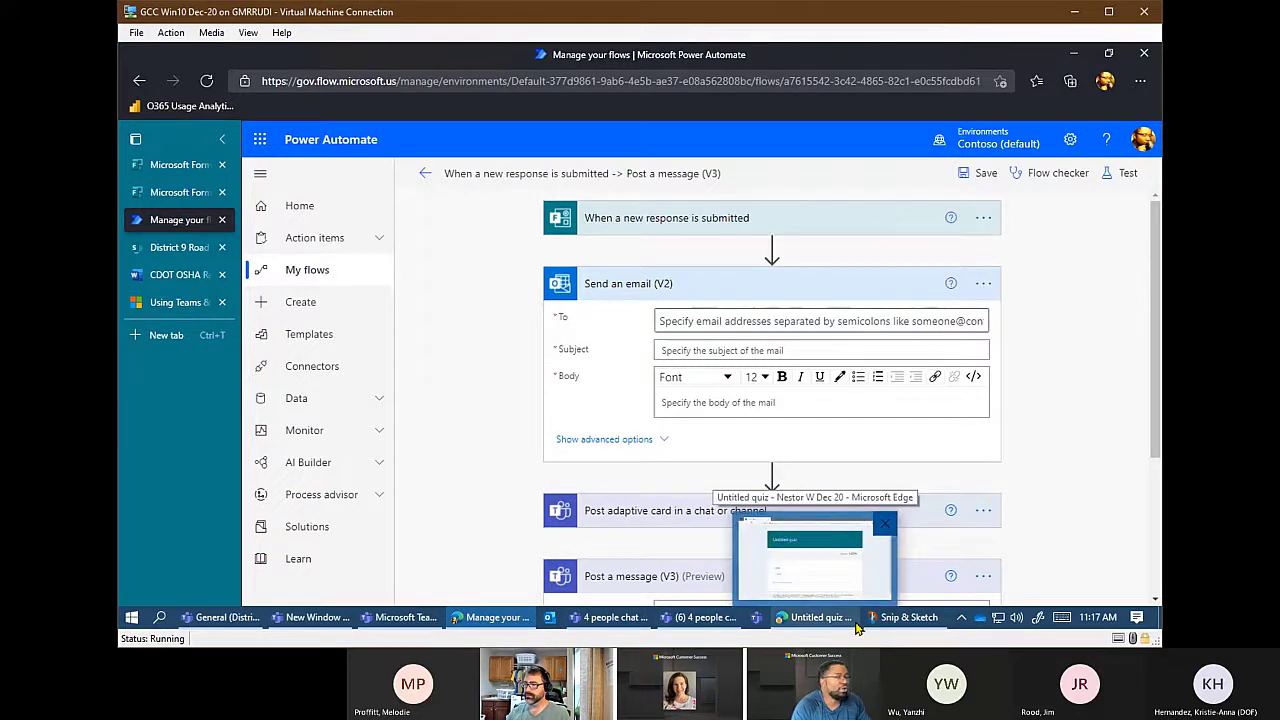
mouse_move(917, 620)
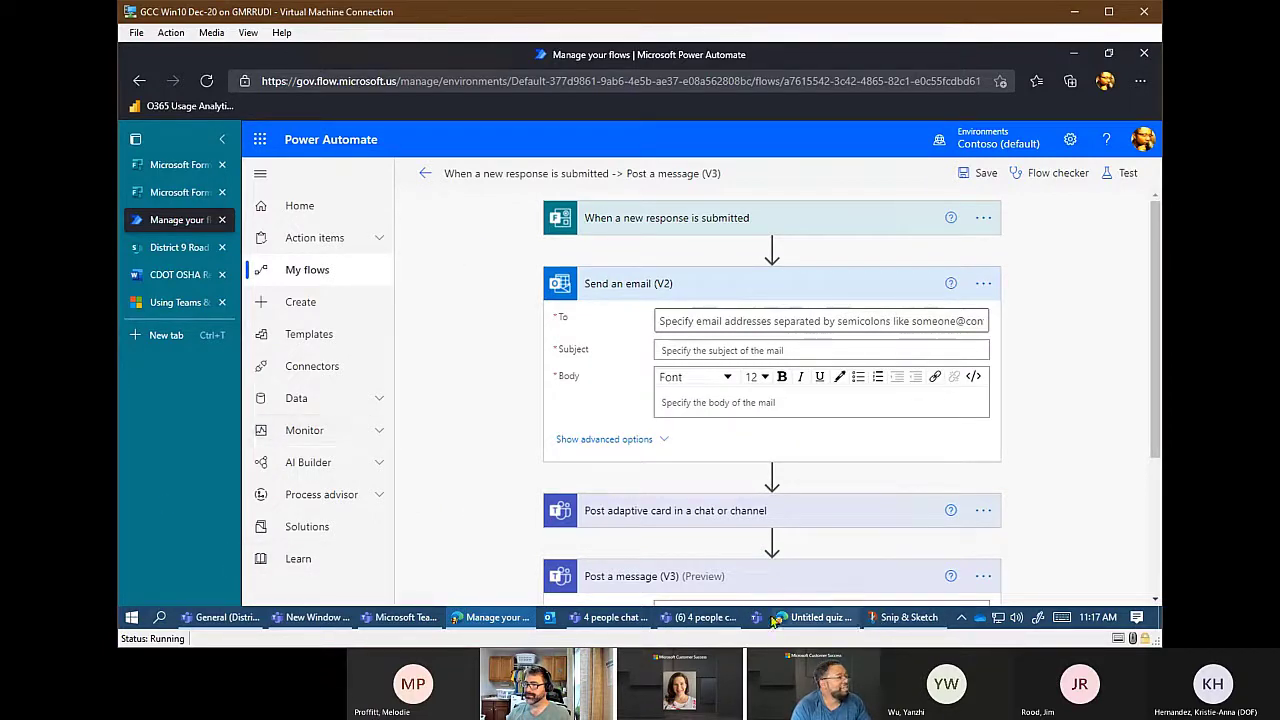
click(222, 618)
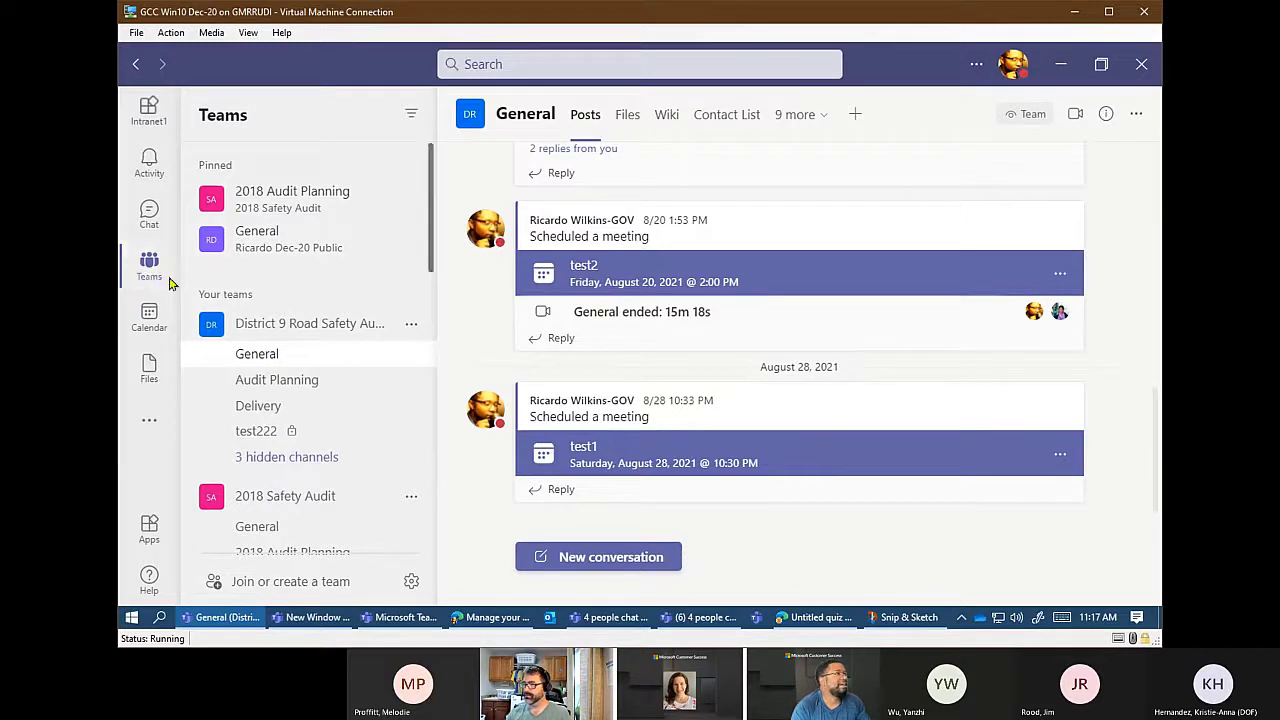
click(148, 316)
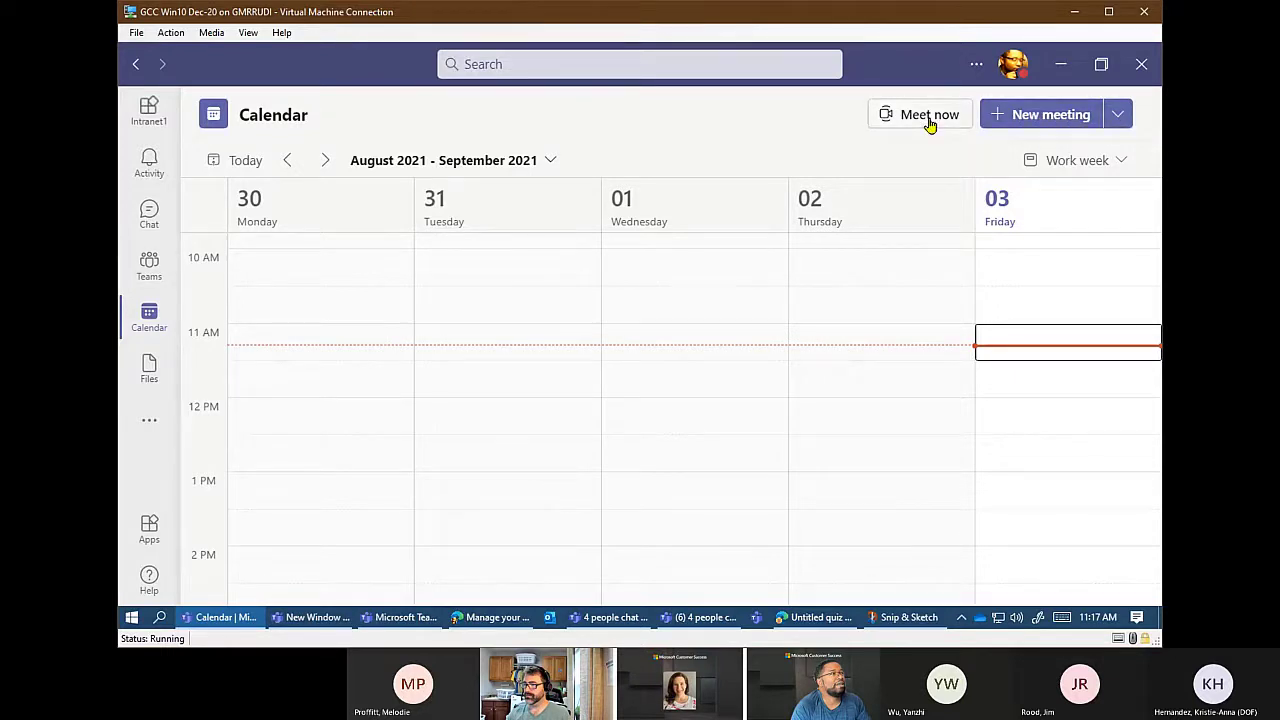
Start a new Teams meeting titled 'test1'.
click(1118, 118)
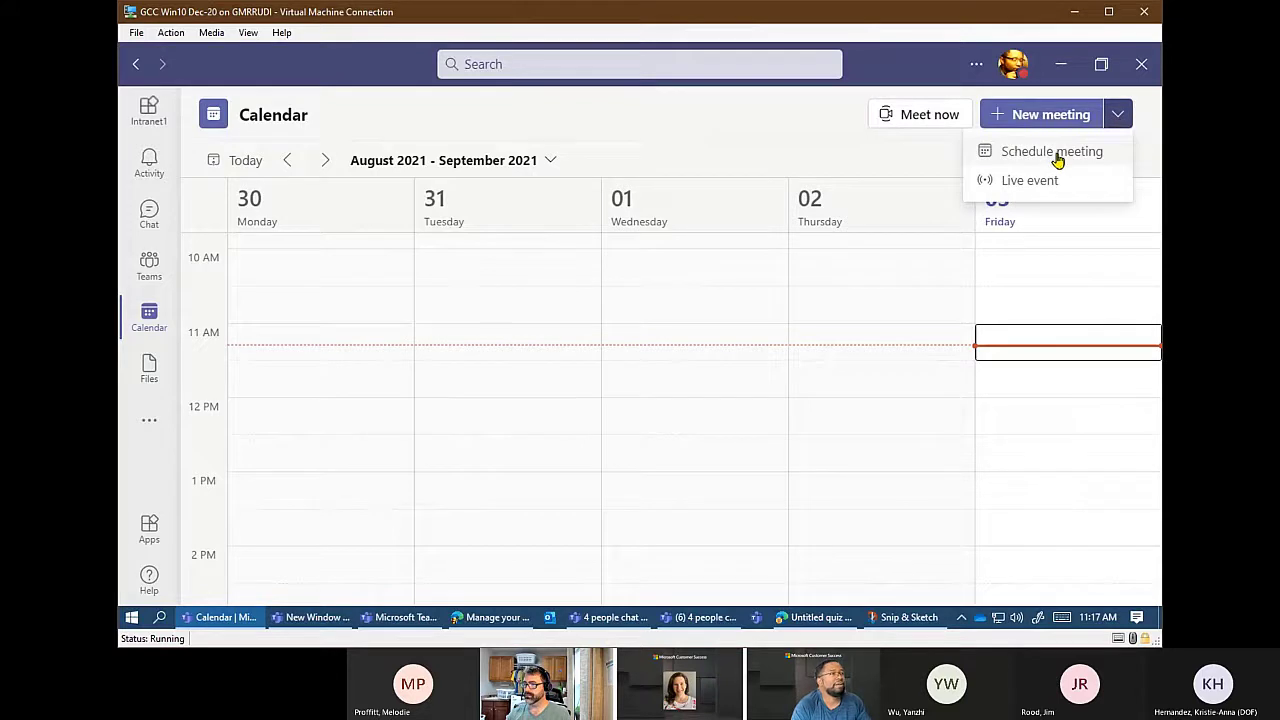
click(1057, 160)
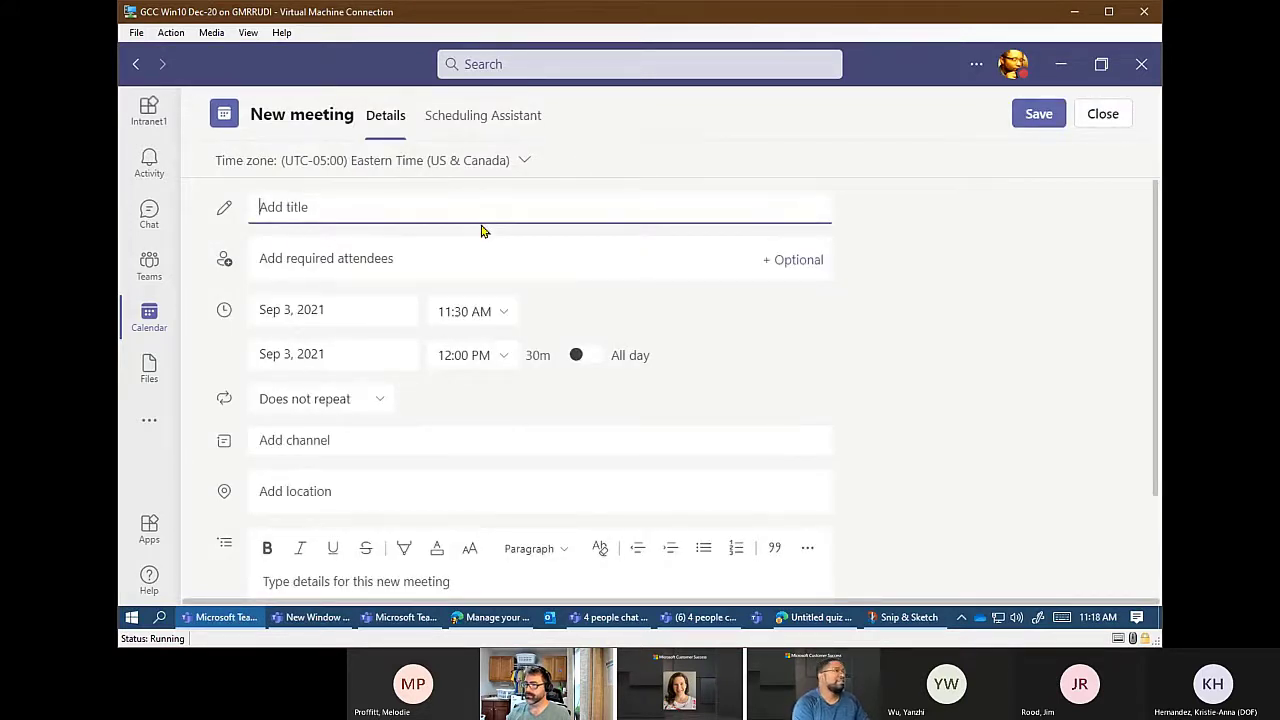
text(te)
key(BackSpace)
key(BackSpace)
text(te)
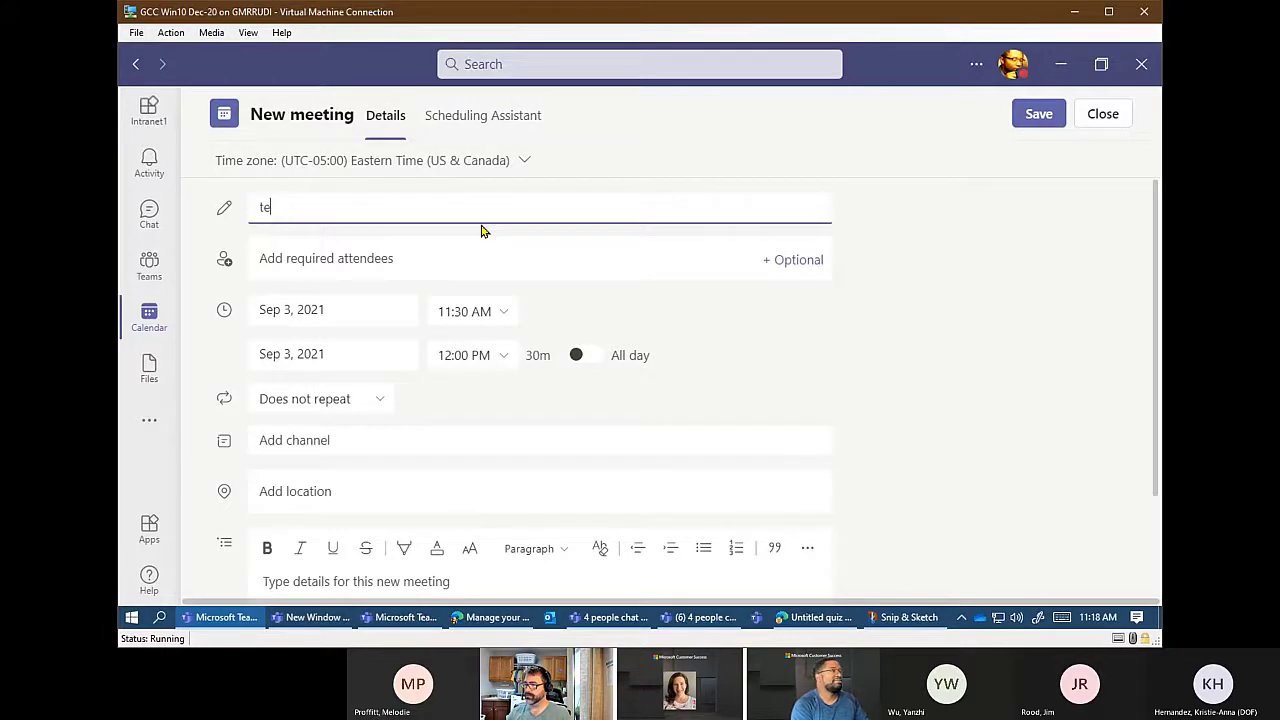
text(st1)
scroll(845, 426, down, 3)
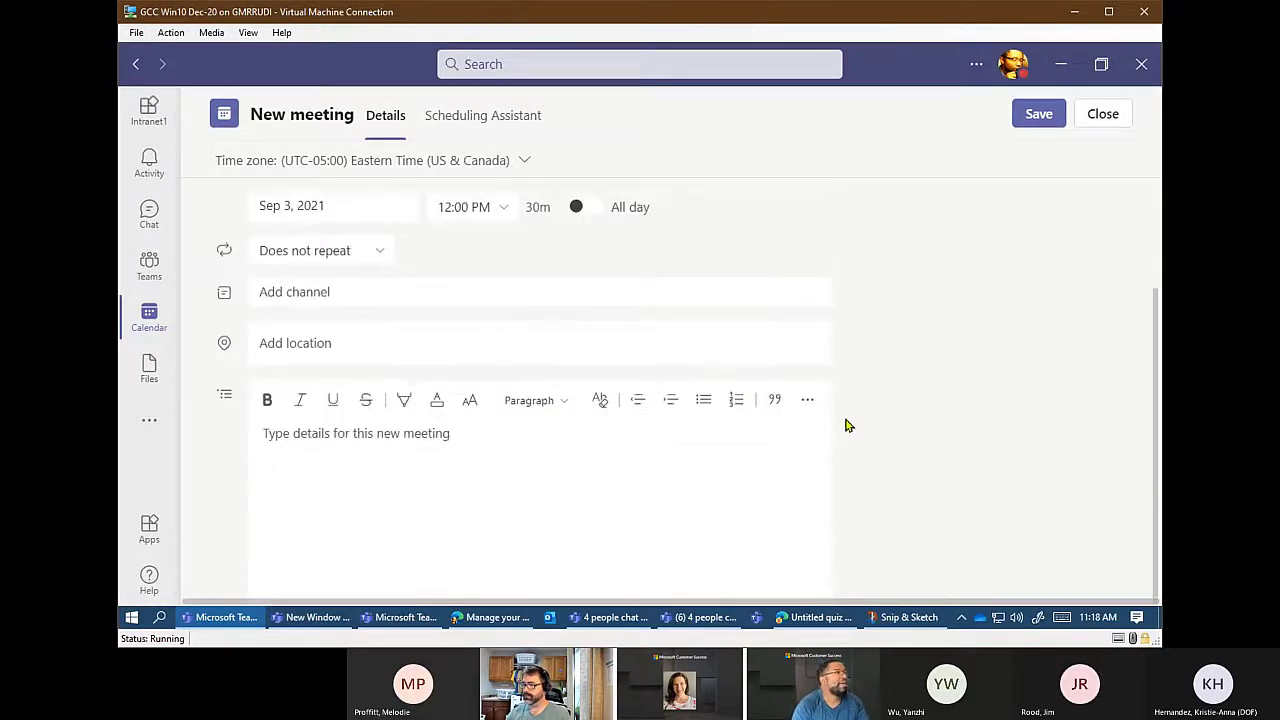
scroll(845, 426, up, 3)
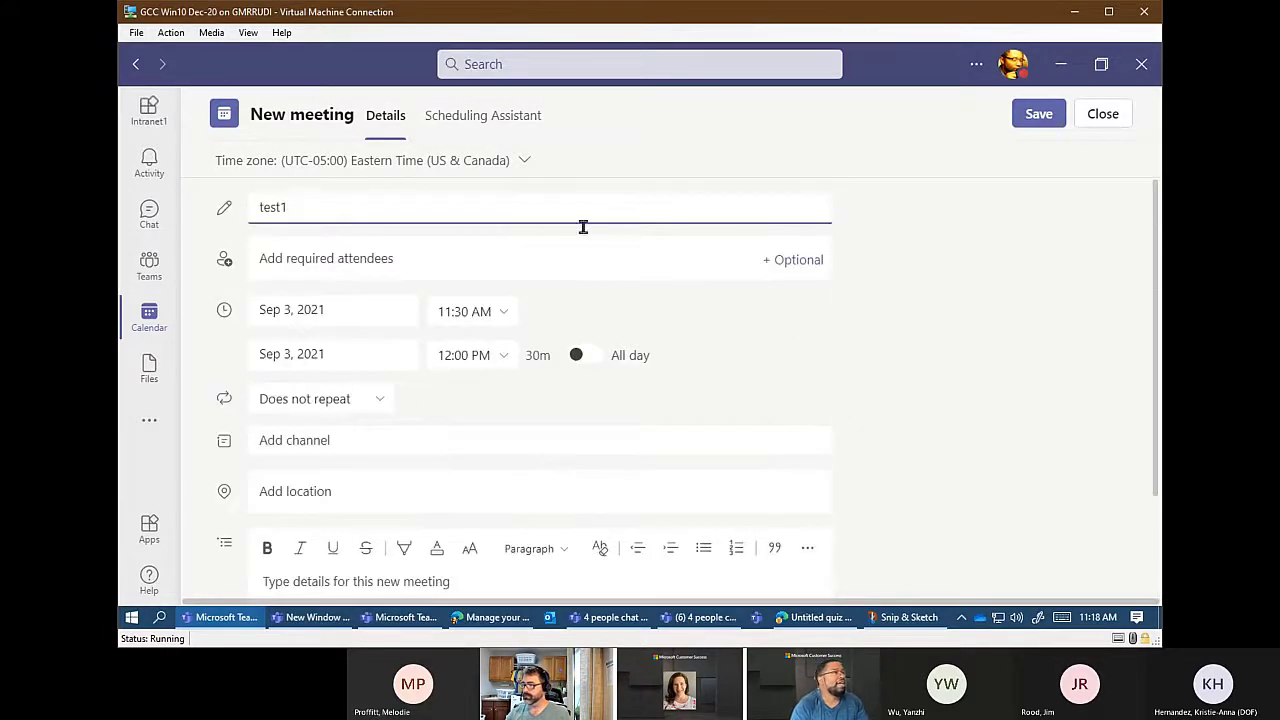
Add a colleague as required attendee and send the test1 invitation for Friday, Sep 3.
click(435, 244)
text(de)
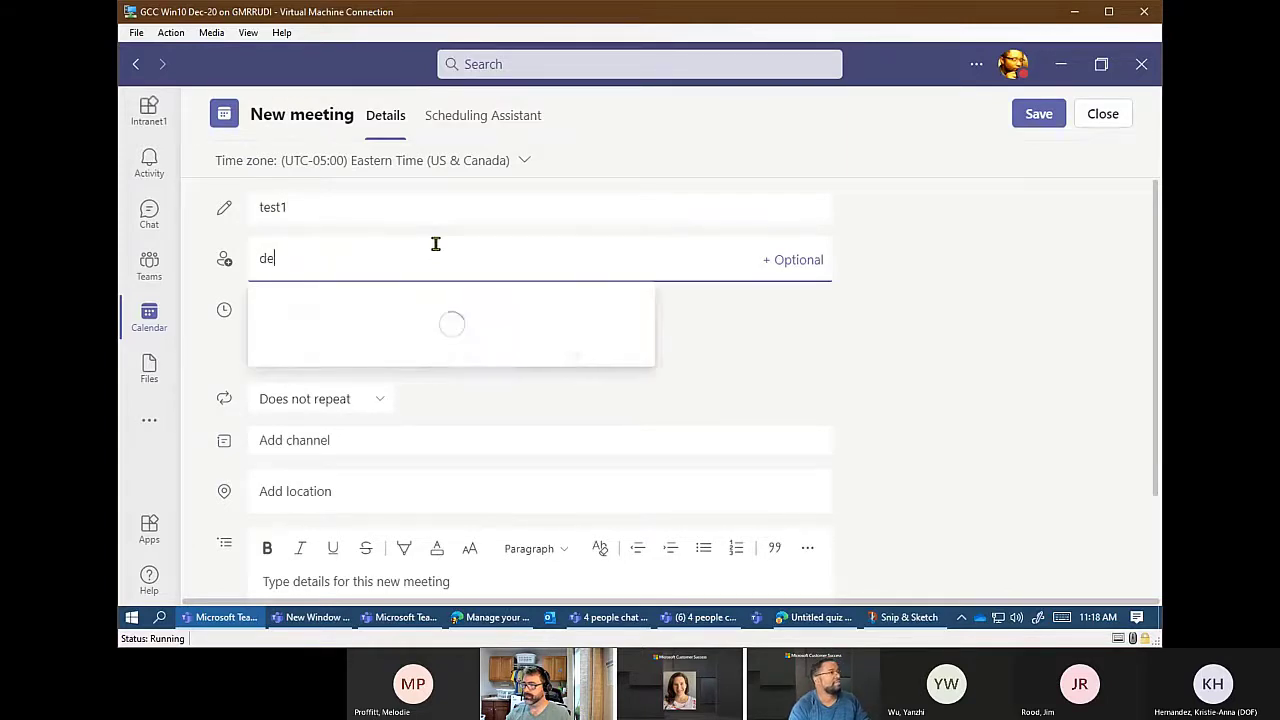
text(br)
click(403, 315)
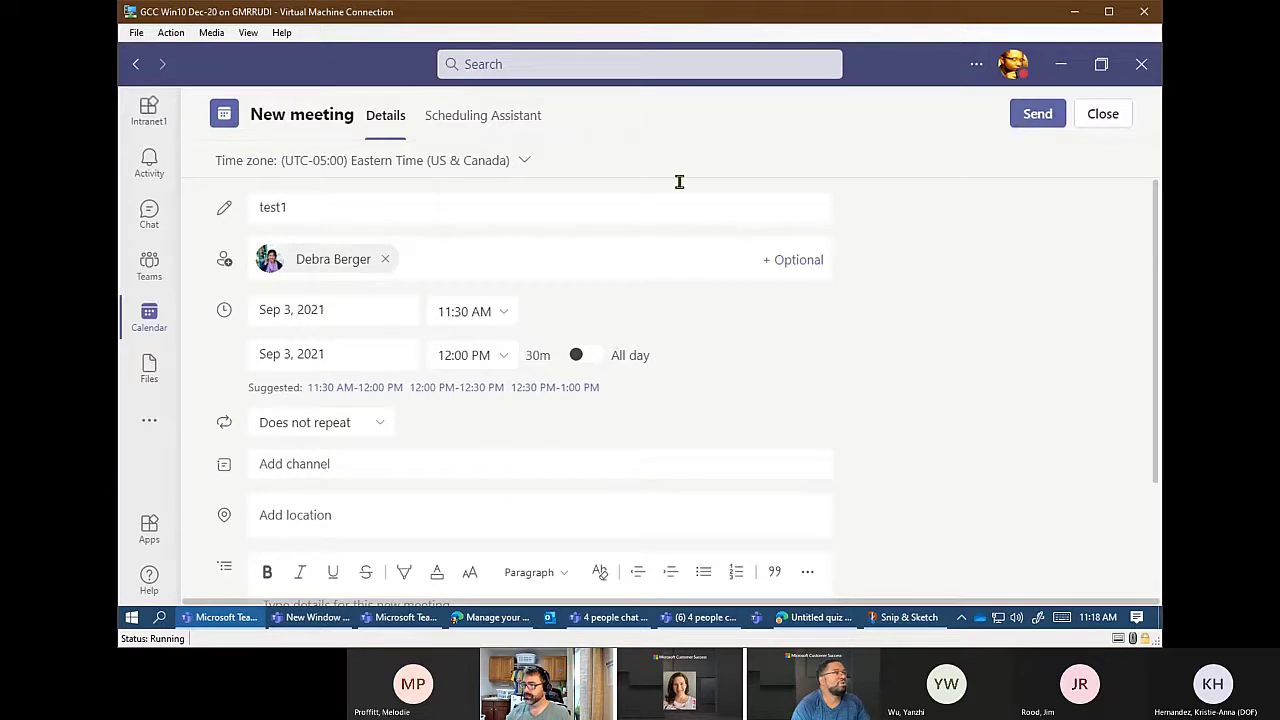
click(1024, 116)
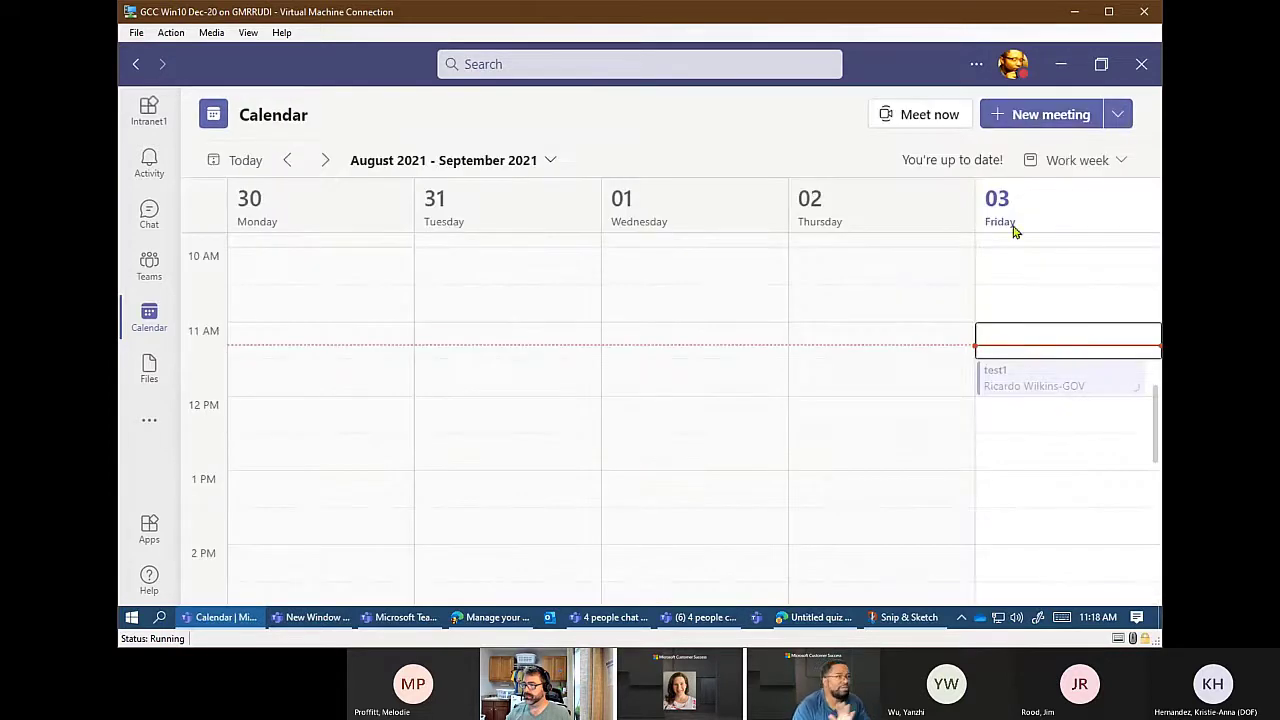
click(1066, 381)
Open test1's full details and follow its Meeting options link into the browser.
double_click(1068, 384)
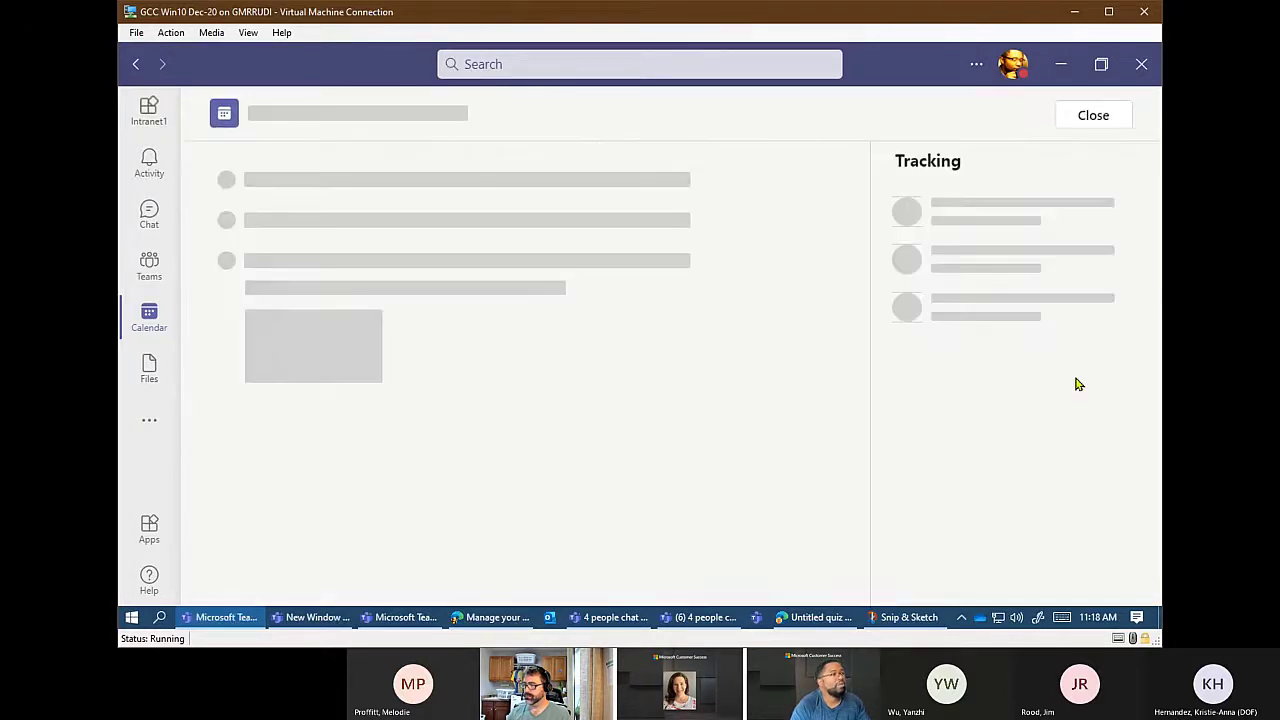
scroll(830, 450, down, 5)
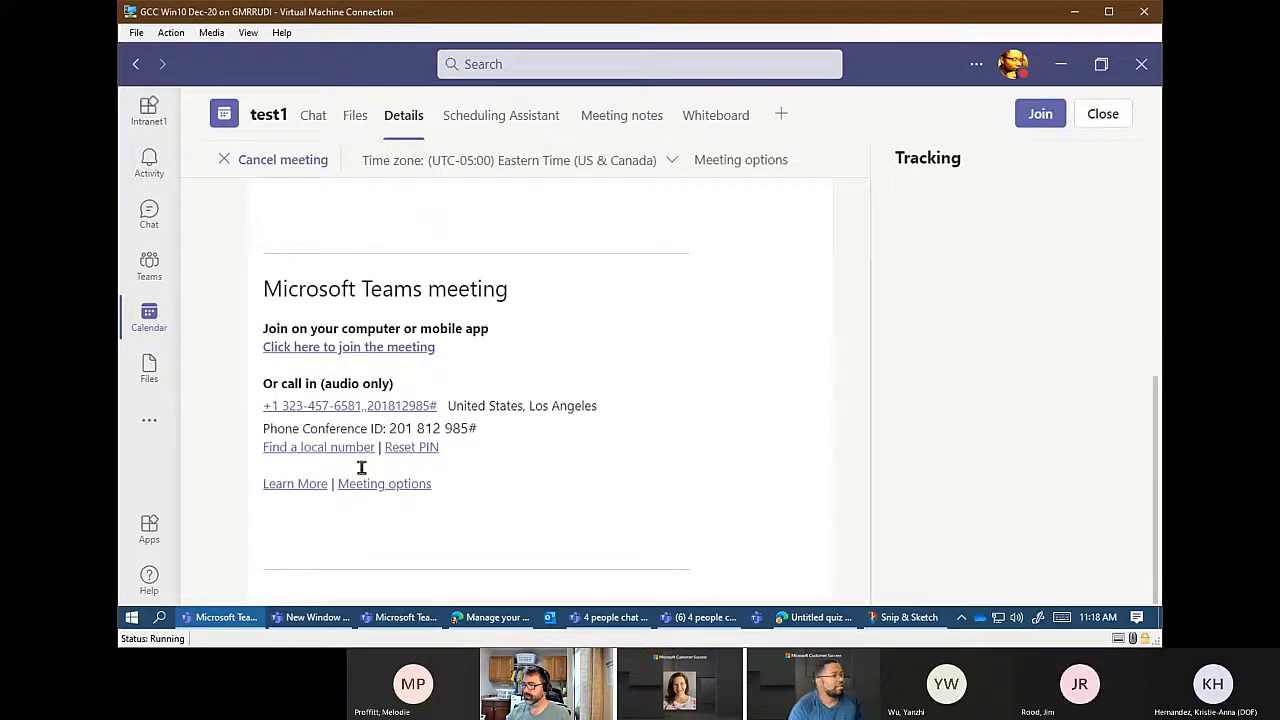
click(372, 483)
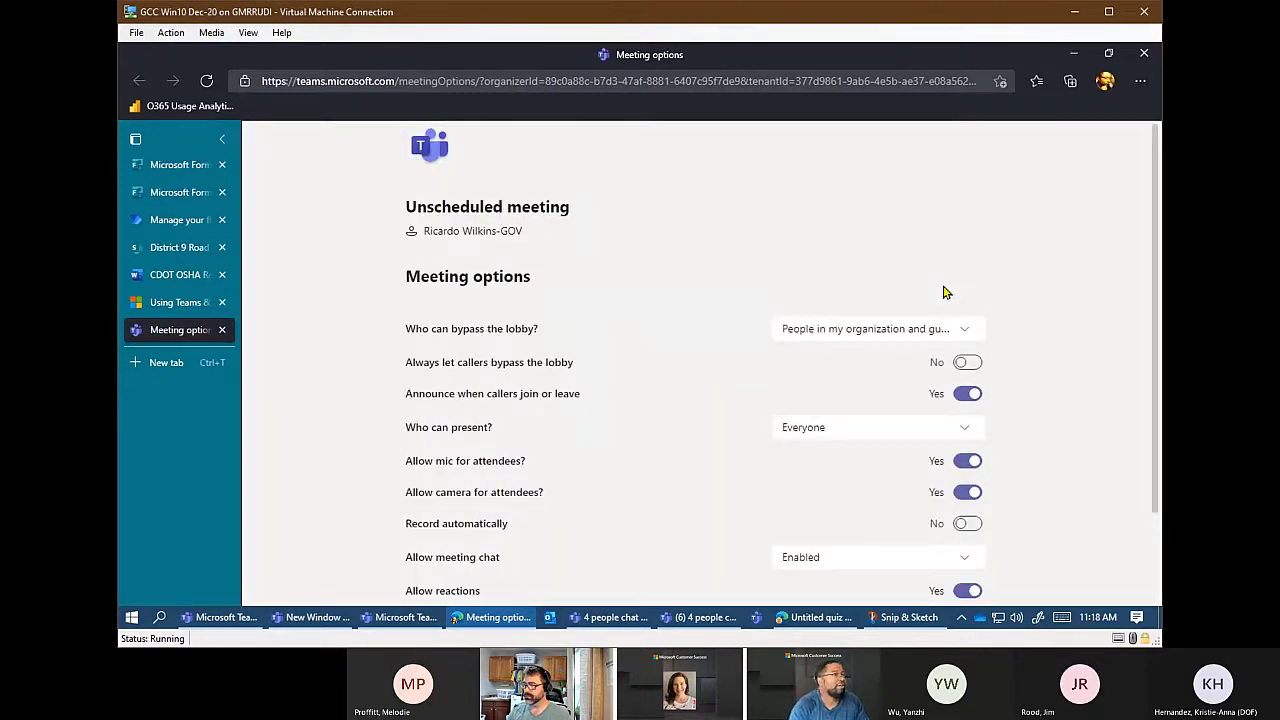
Switch Record automatically to Yes and save the meeting options.
scroll(997, 380, down, 1)
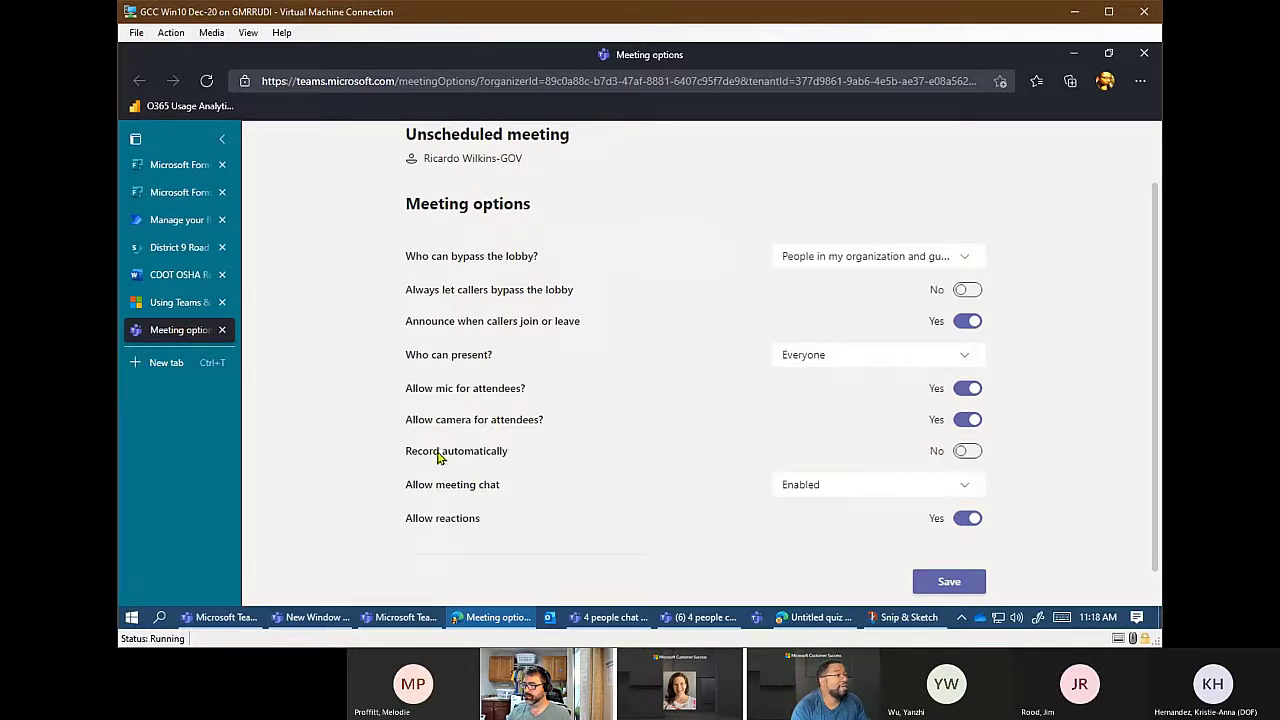
click(962, 456)
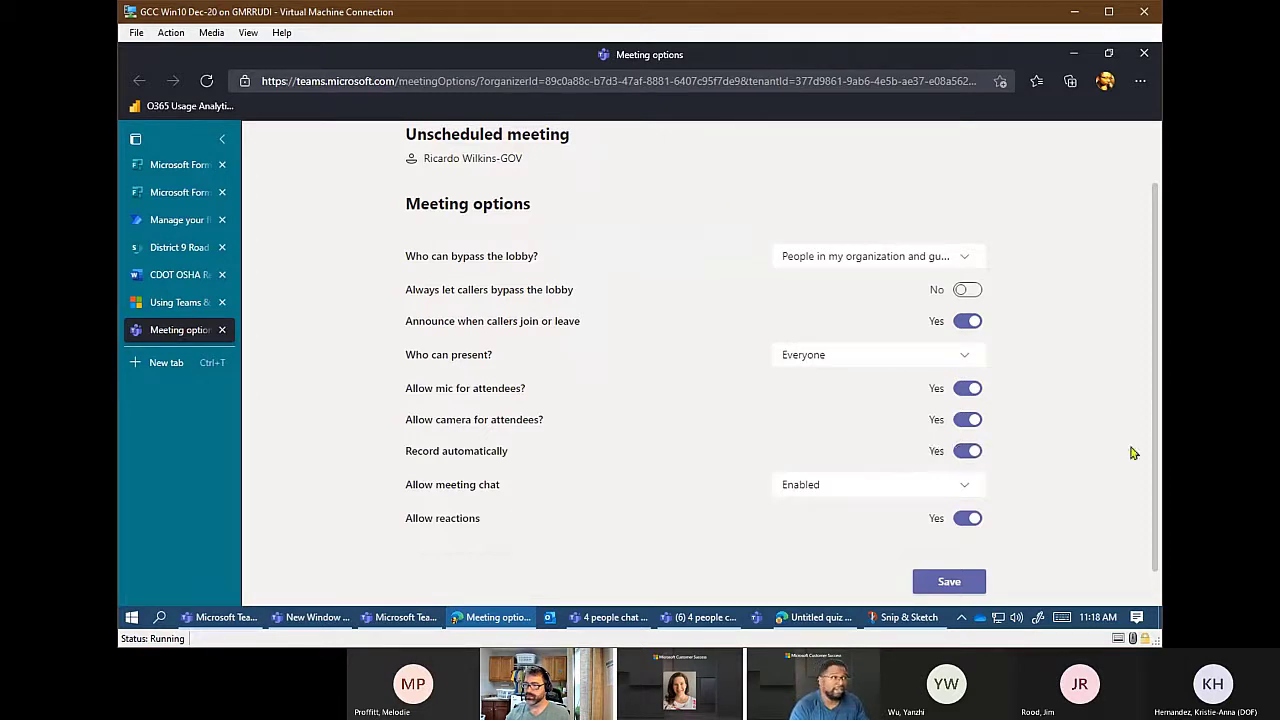
click(952, 582)
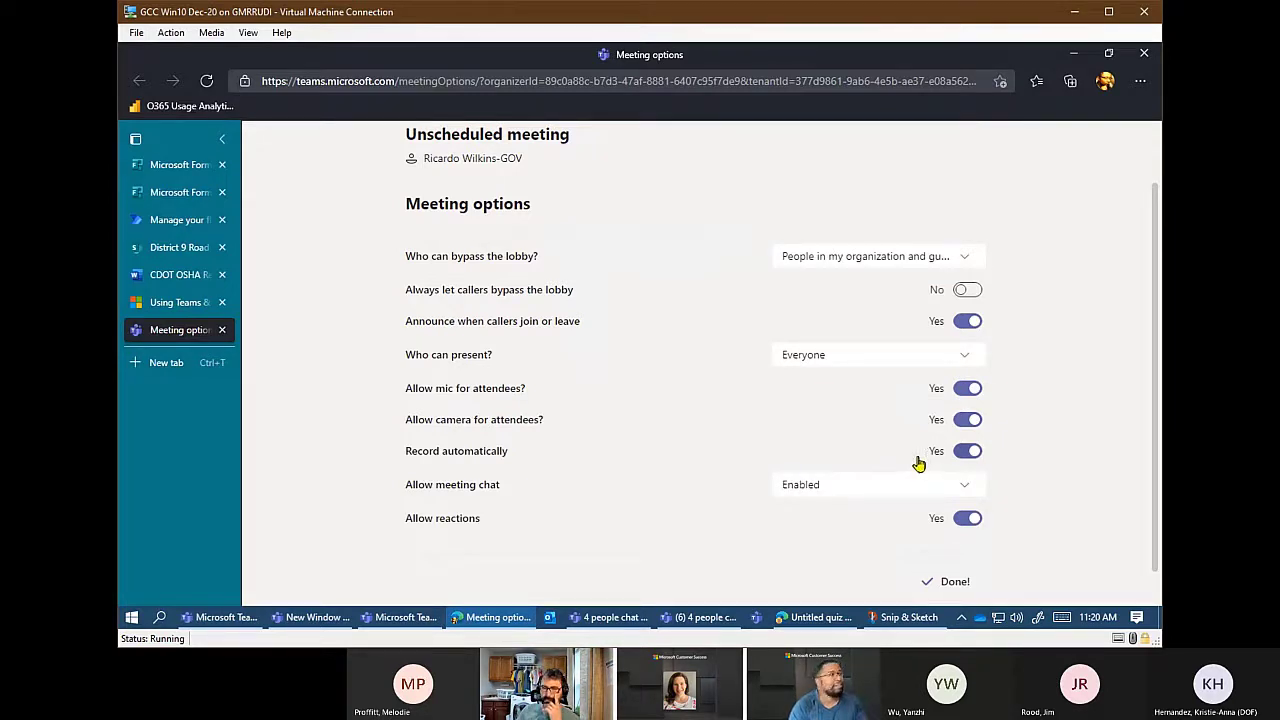
Set both Allow mic for attendees? and Allow camera for attendees? to No.
click(962, 393)
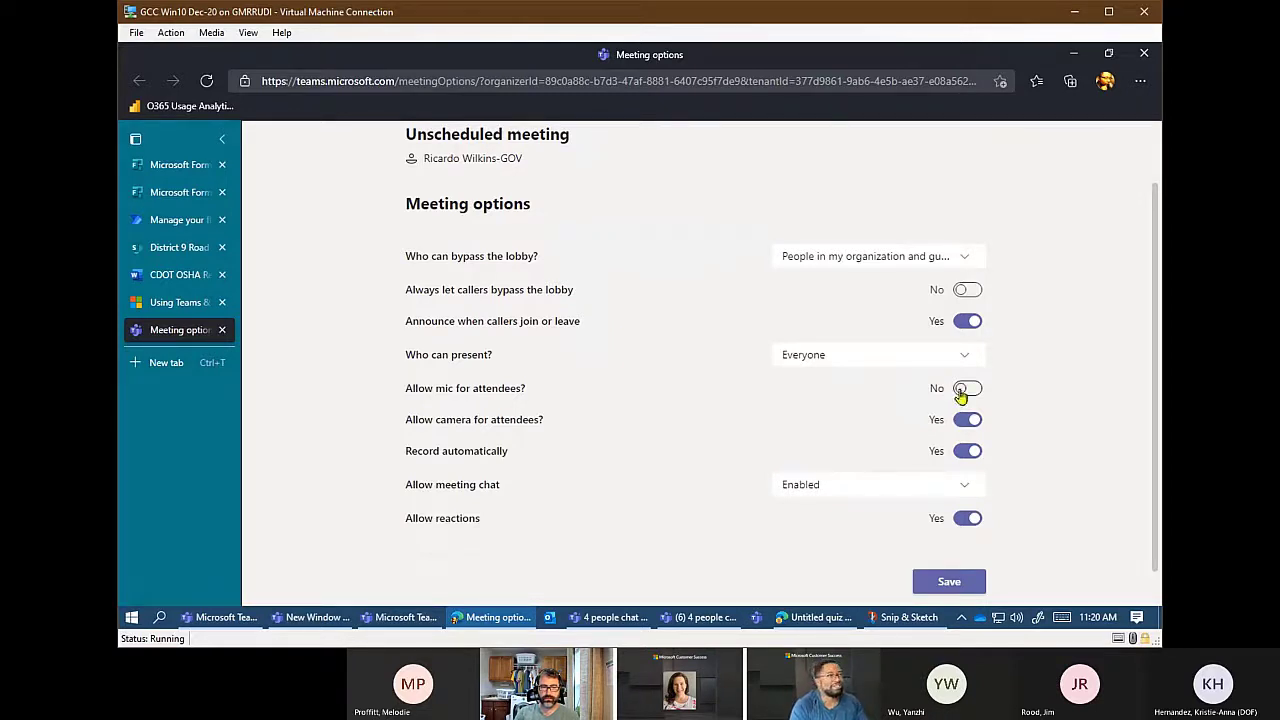
click(963, 394)
click(960, 395)
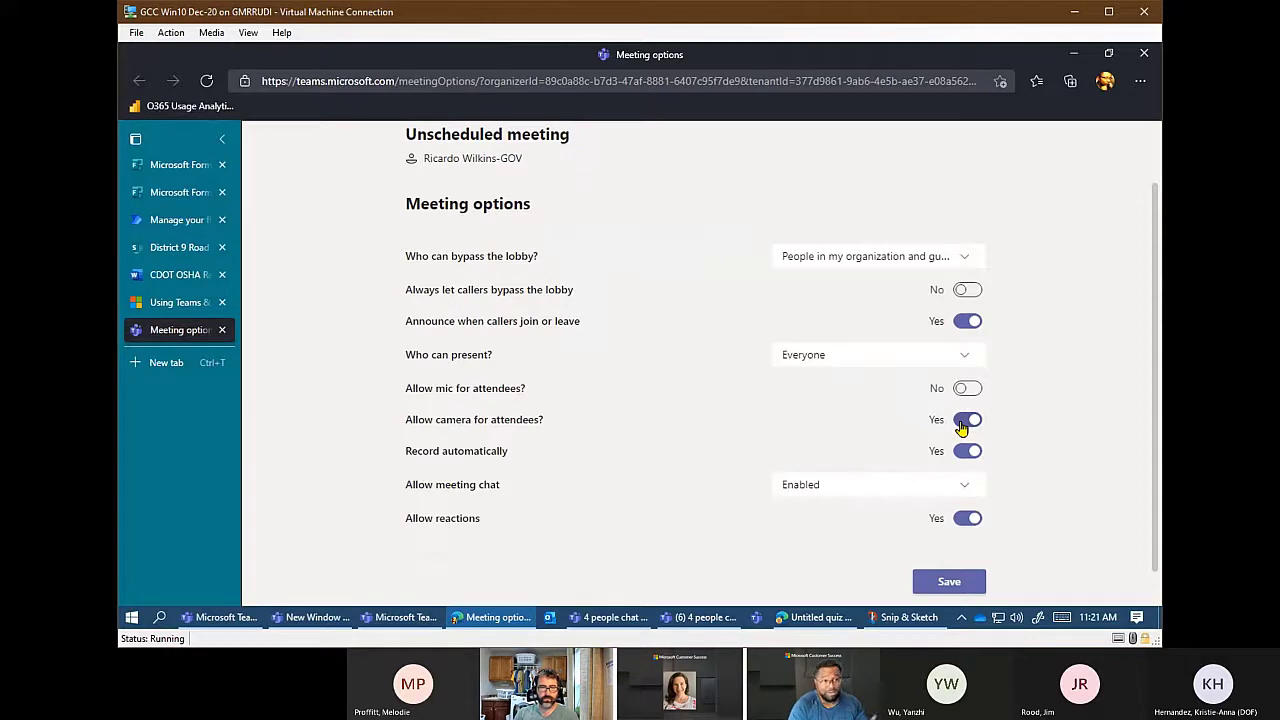
click(964, 422)
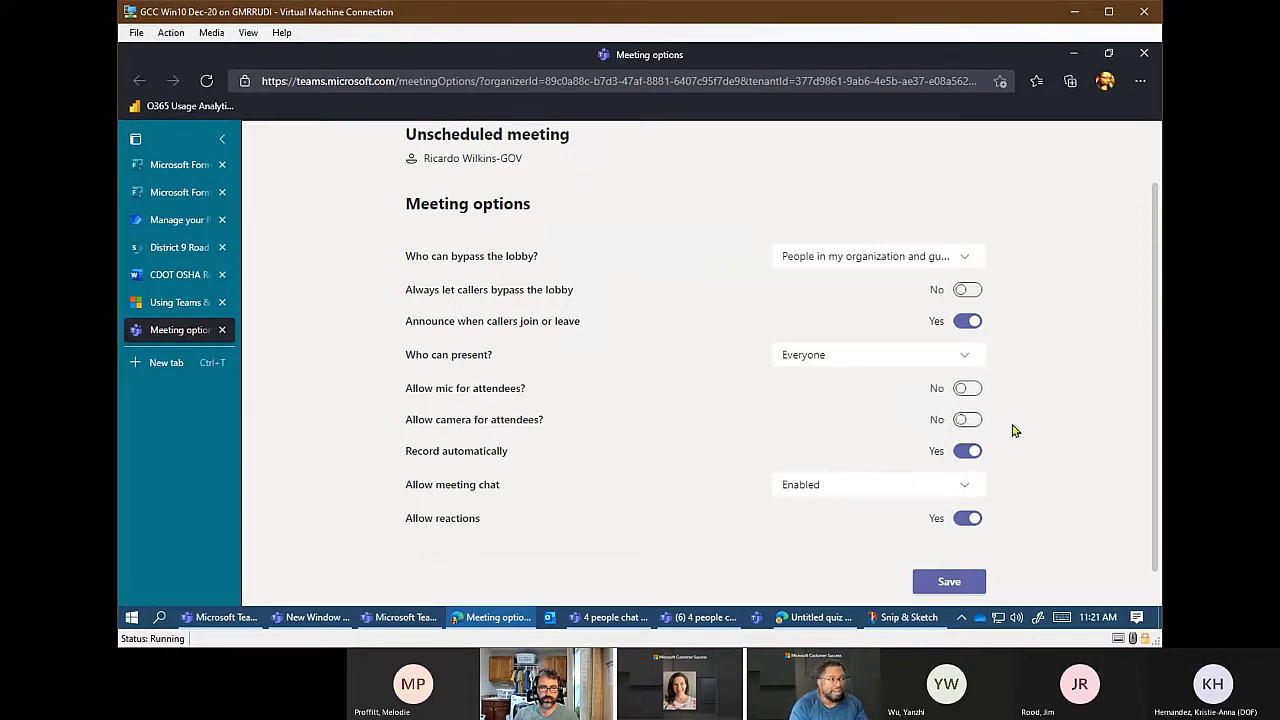
Set Who can present? to Specific people and choose the Director of Finance as presenter.
click(963, 358)
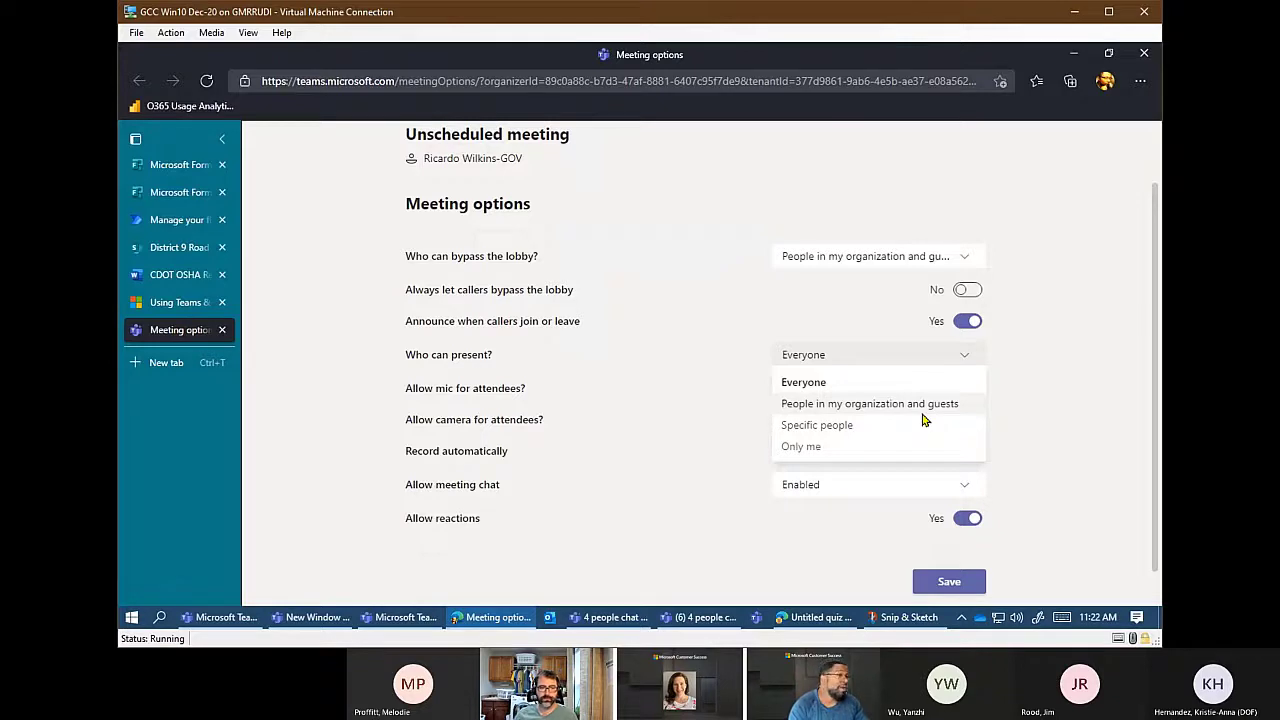
click(1030, 422)
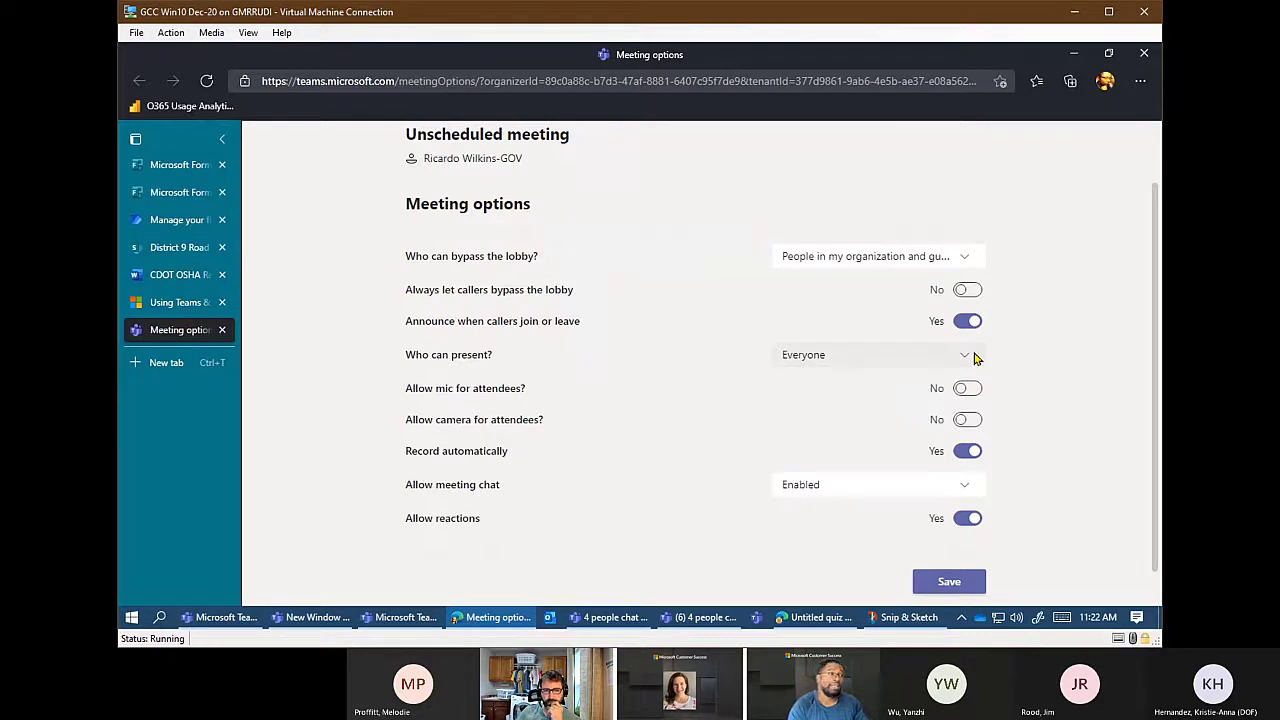
click(914, 356)
click(858, 426)
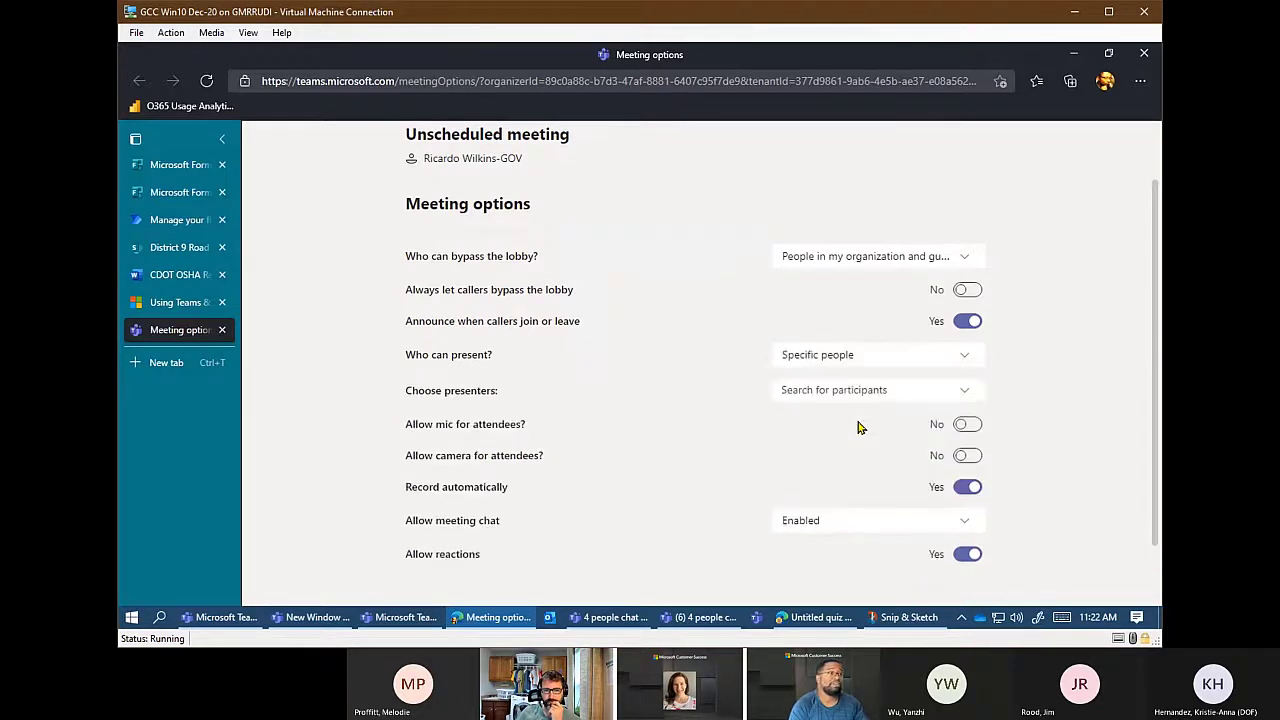
click(962, 391)
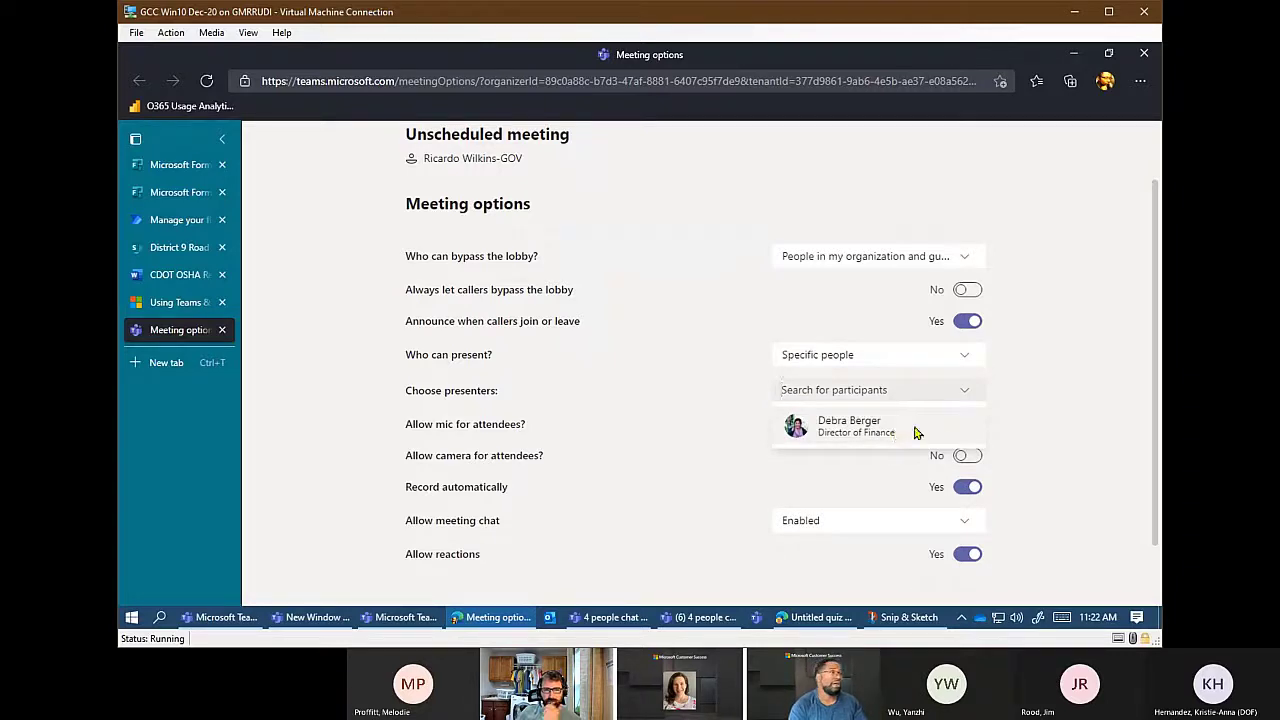
click(900, 432)
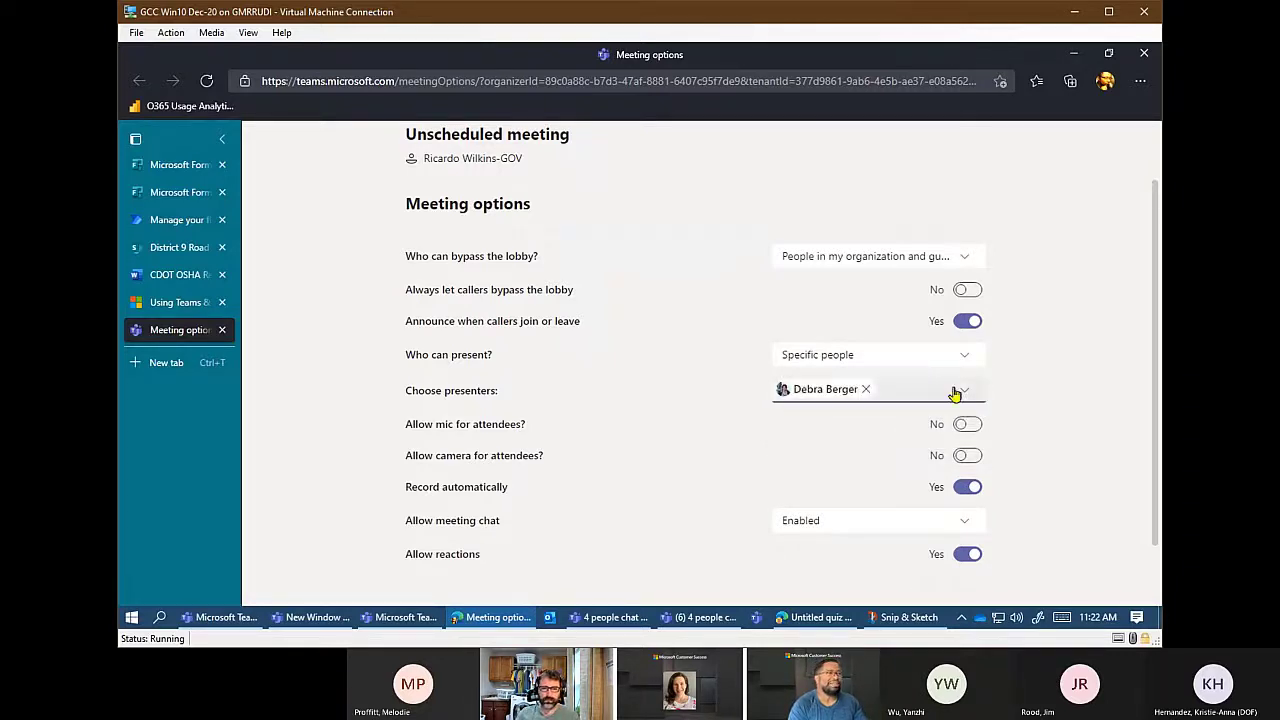
Recheck the presenter search and Who can present? choices, leaving them unchanged.
click(951, 394)
click(1012, 409)
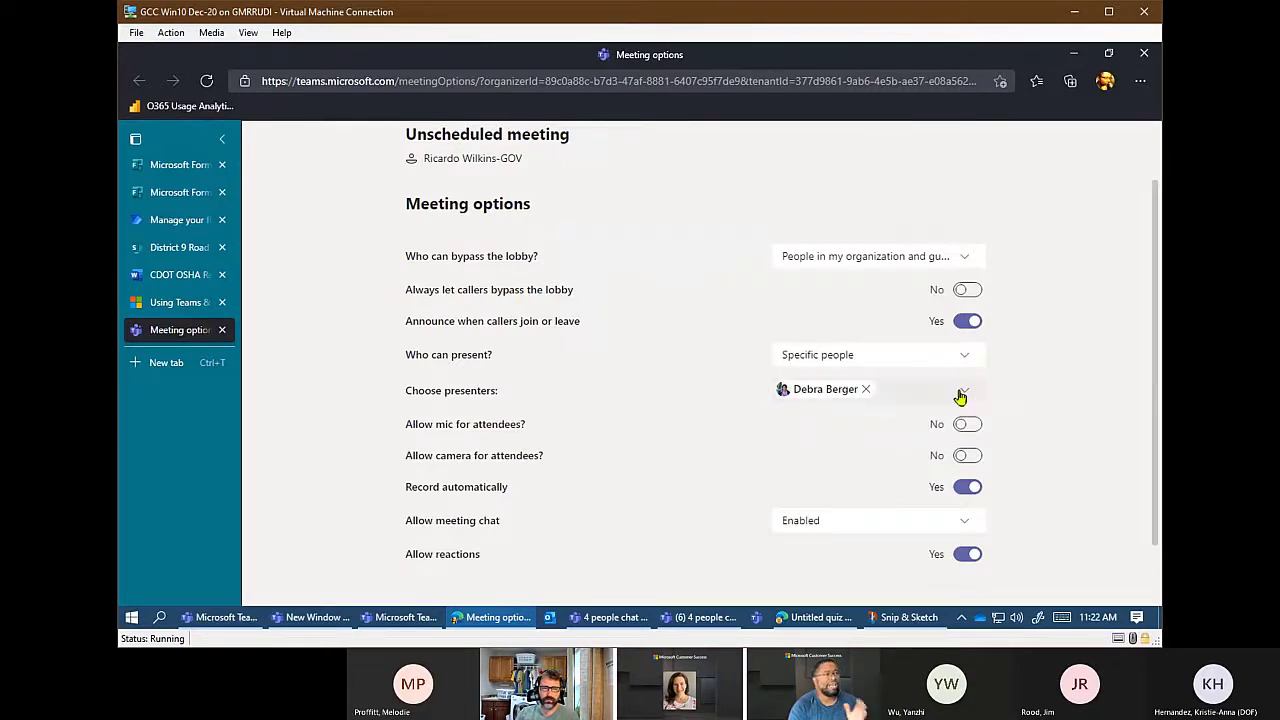
click(958, 366)
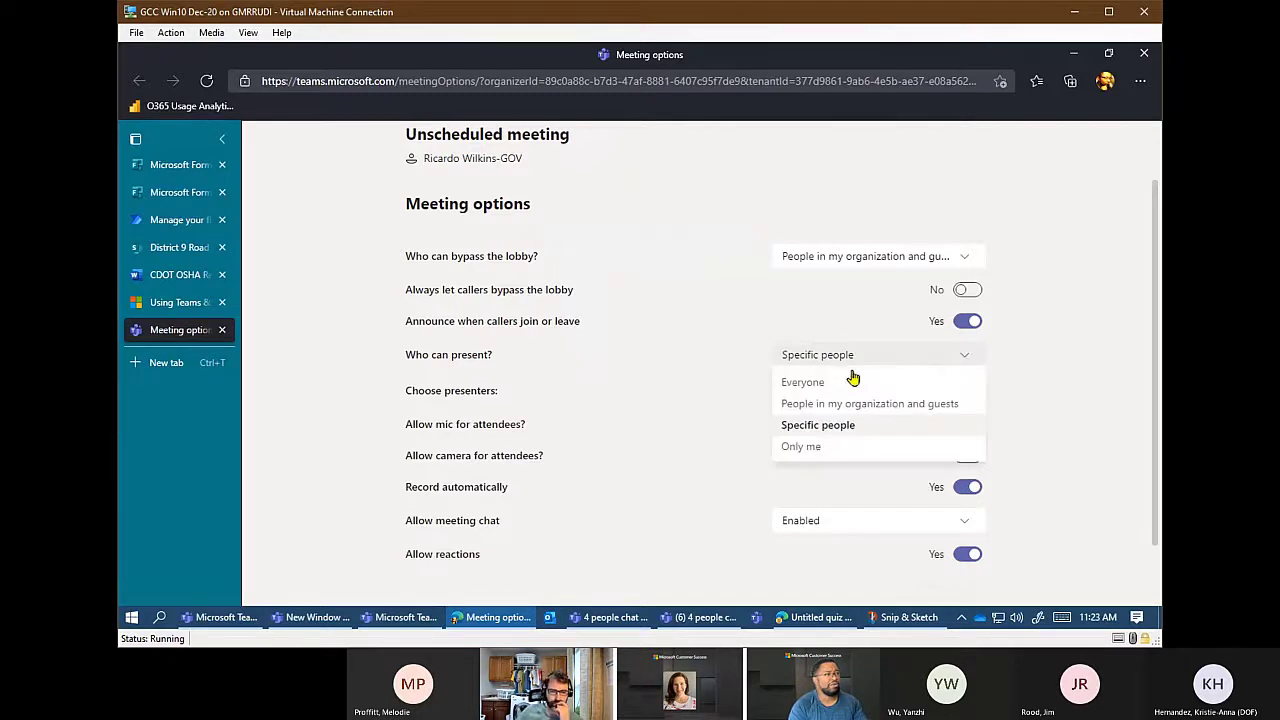
click(938, 364)
click(960, 396)
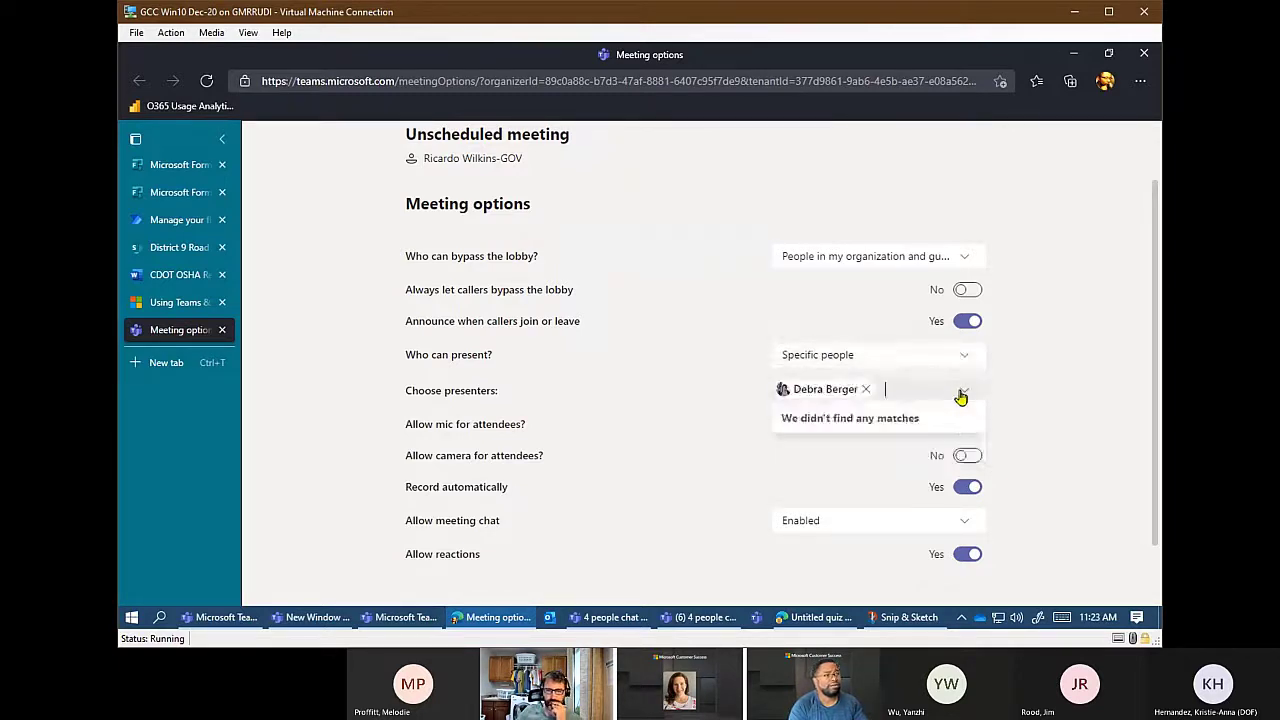
click(962, 395)
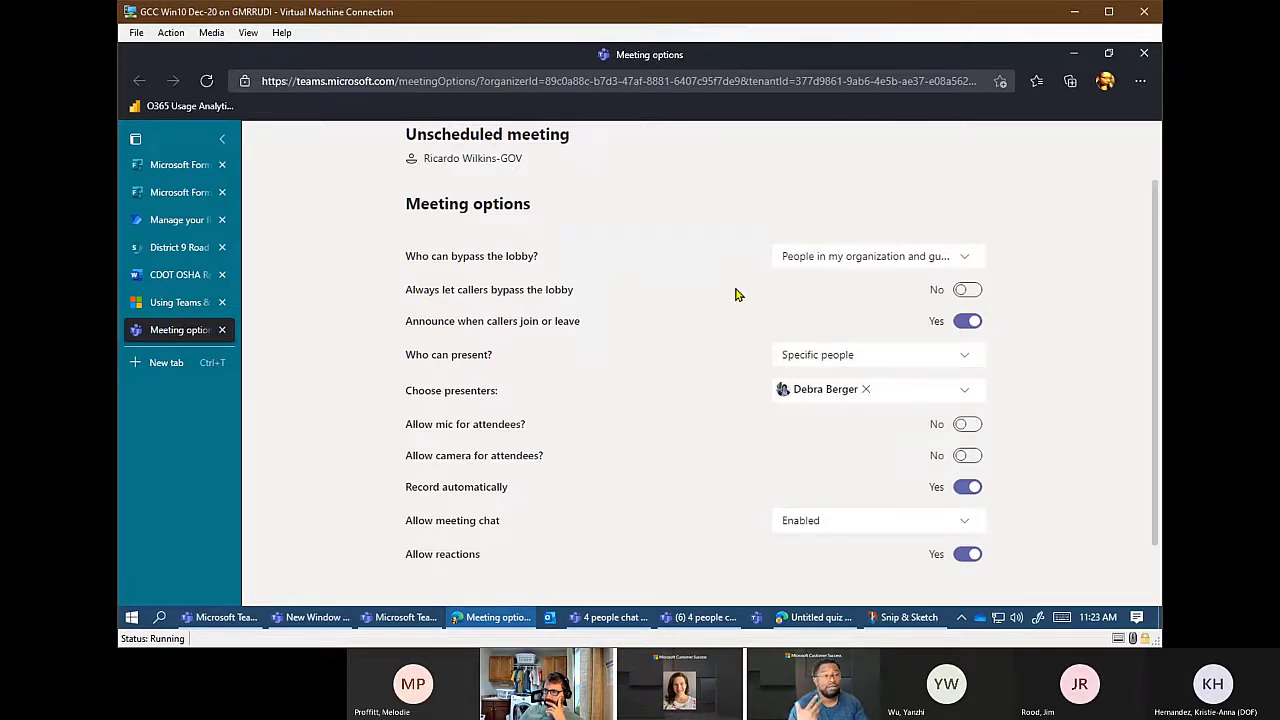
Set Who can bypass the lobby? to Everyone.
click(849, 265)
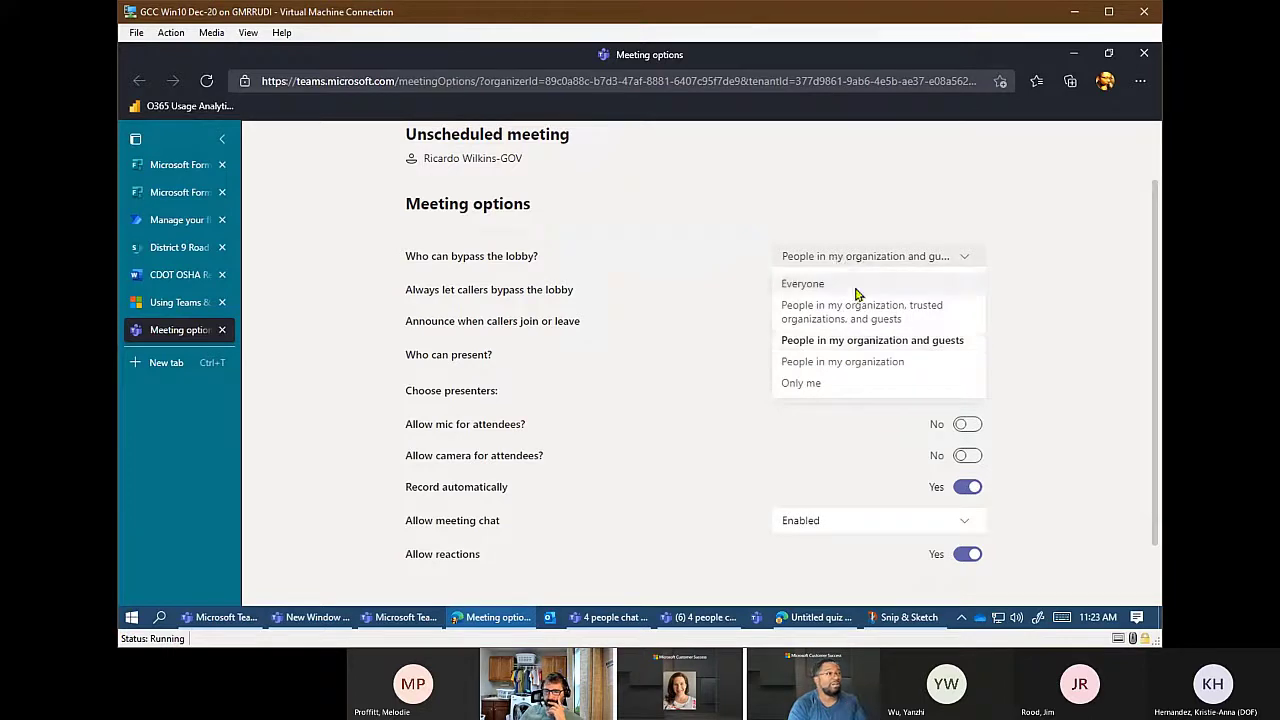
click(854, 289)
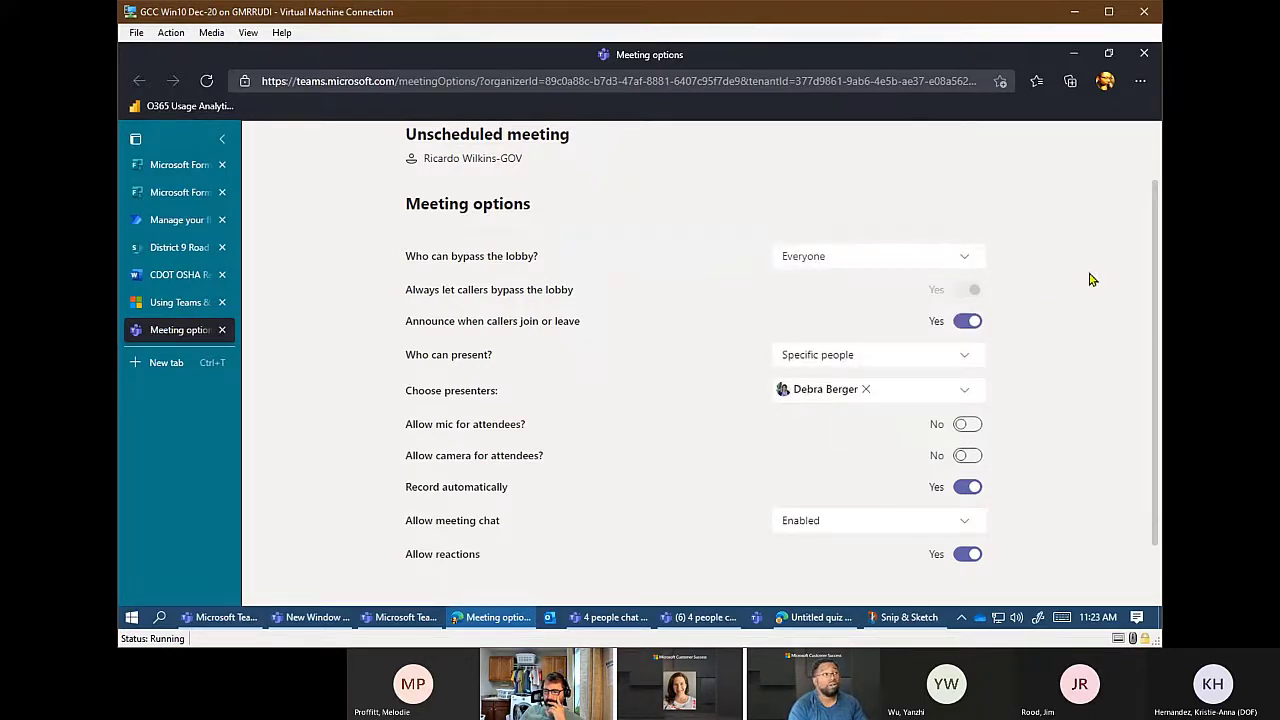
click(941, 256)
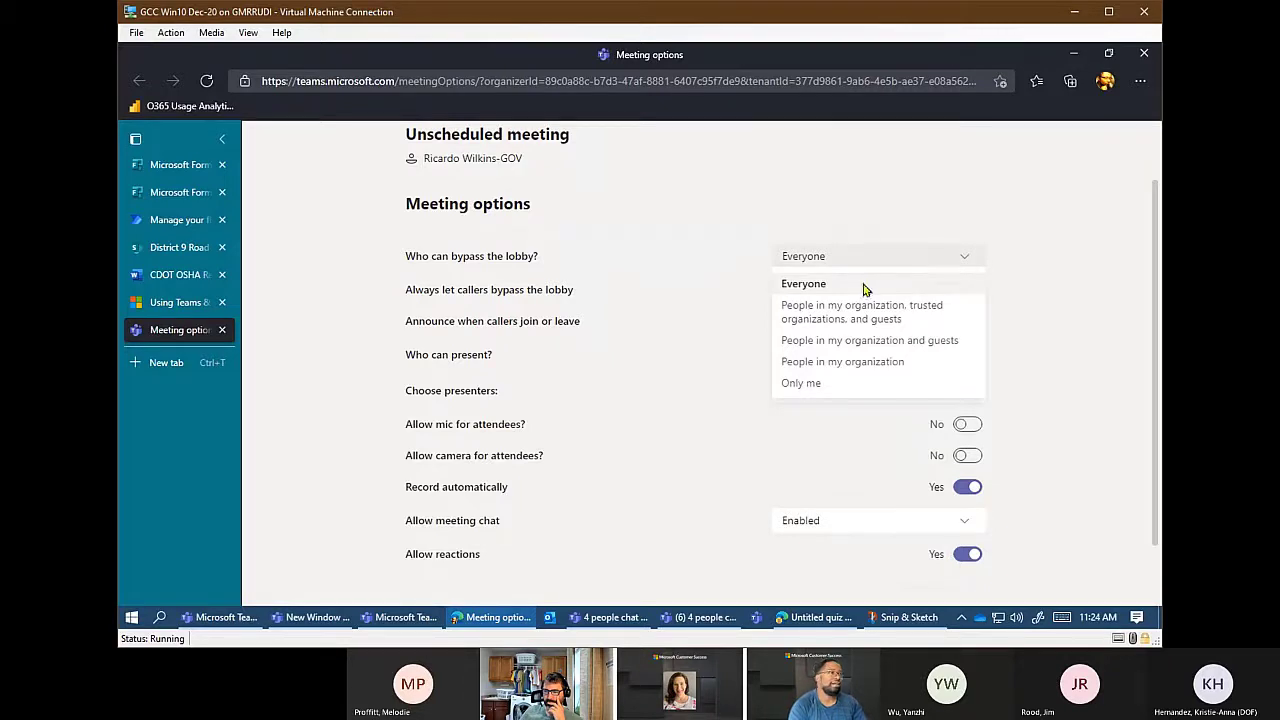
click(1003, 274)
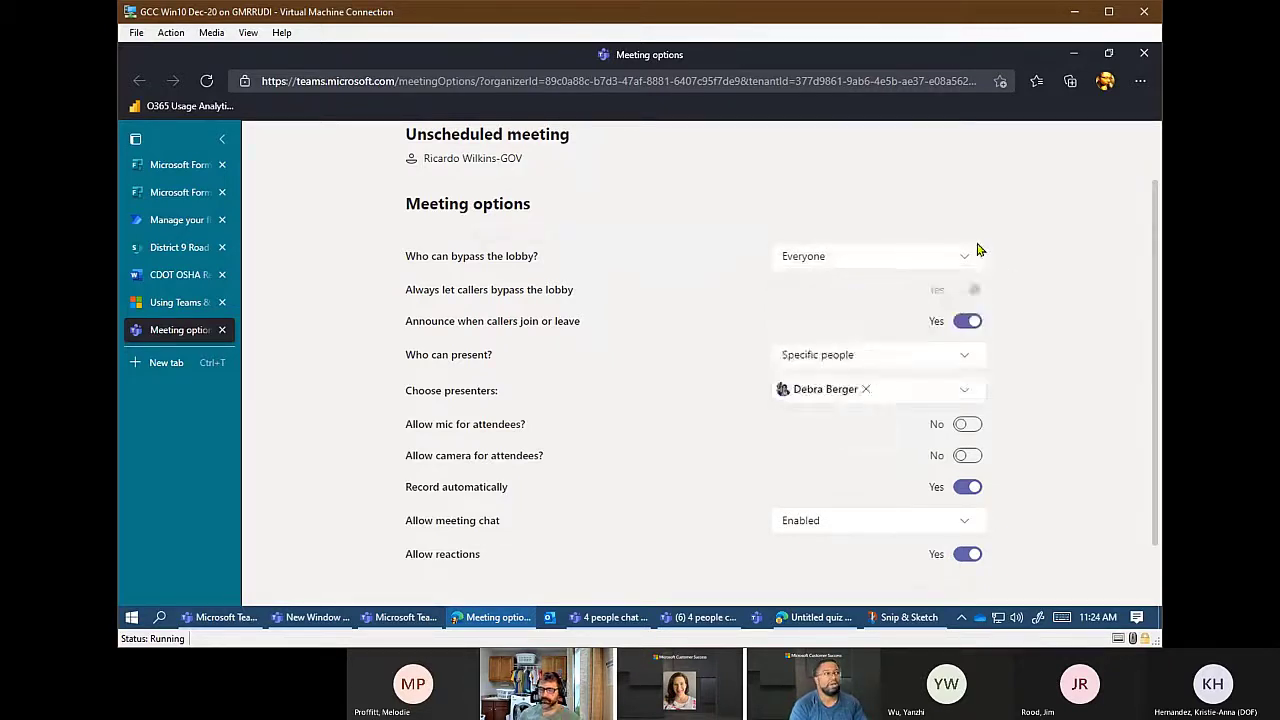
Turn off join and leave announcements and save the meeting options.
click(964, 326)
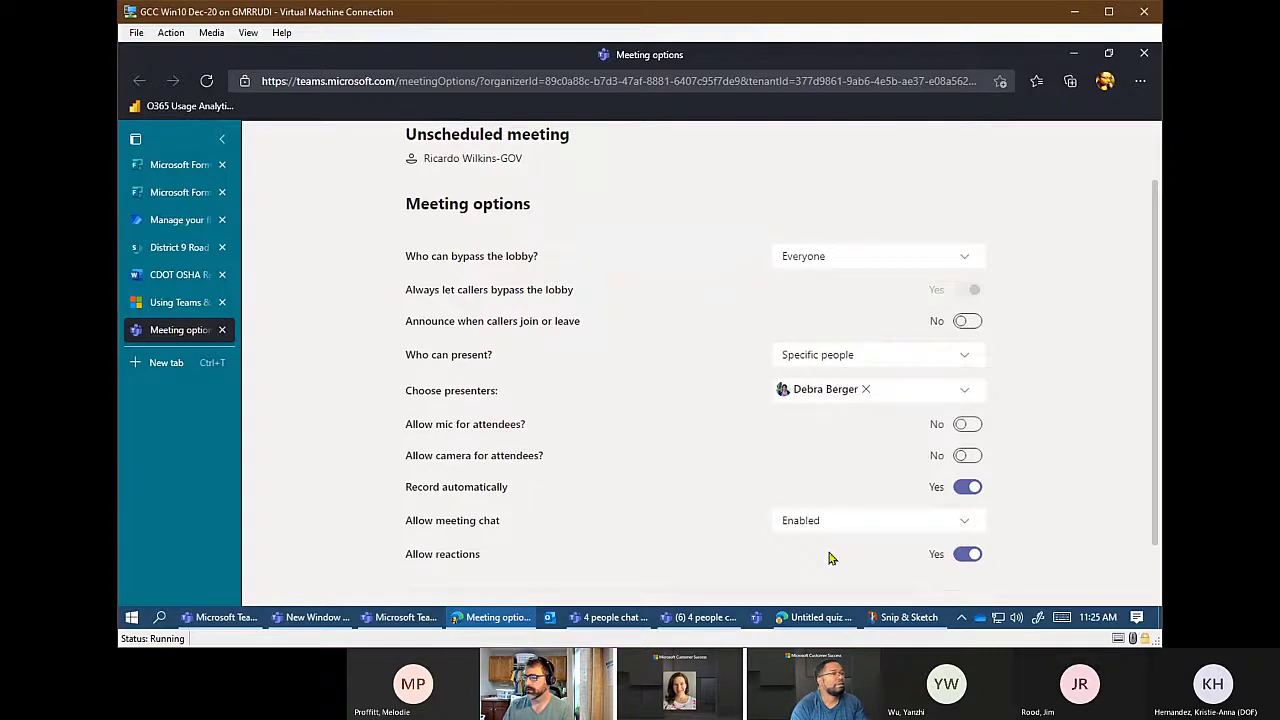
scroll(1050, 545, down, 1)
click(947, 543)
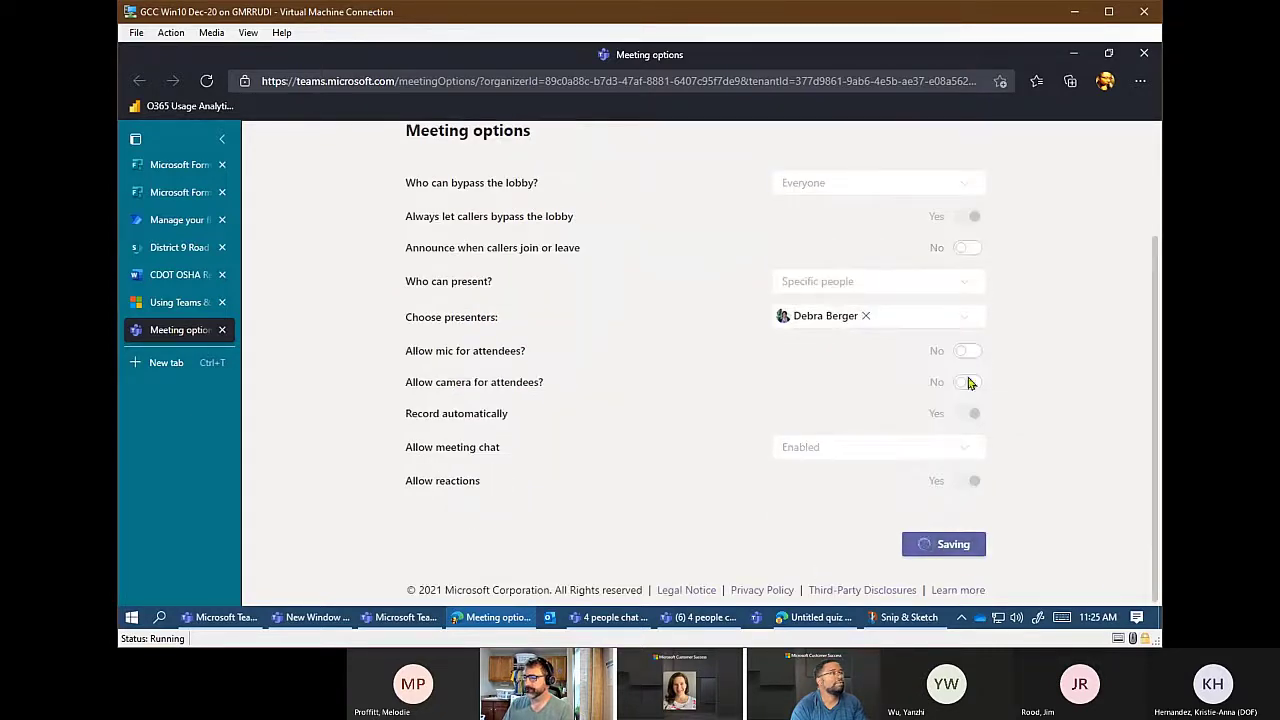